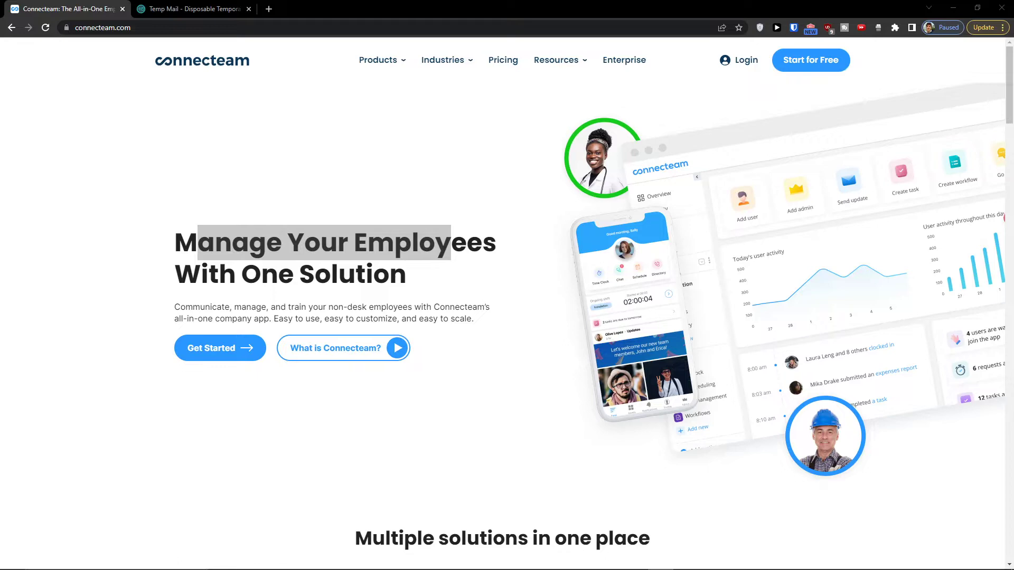
# Step: Open the free signup form, zoom the page to 125%, and enter the first and last name
pyautogui.scroll(-5, 369, 290)
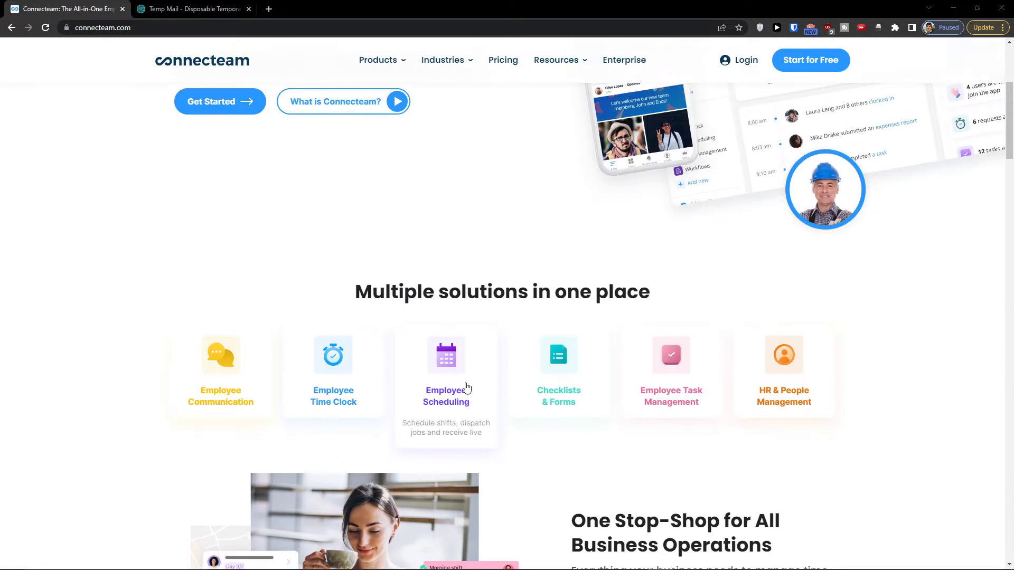
pyautogui.moveTo(354, 291); pyautogui.dragTo(683, 294)
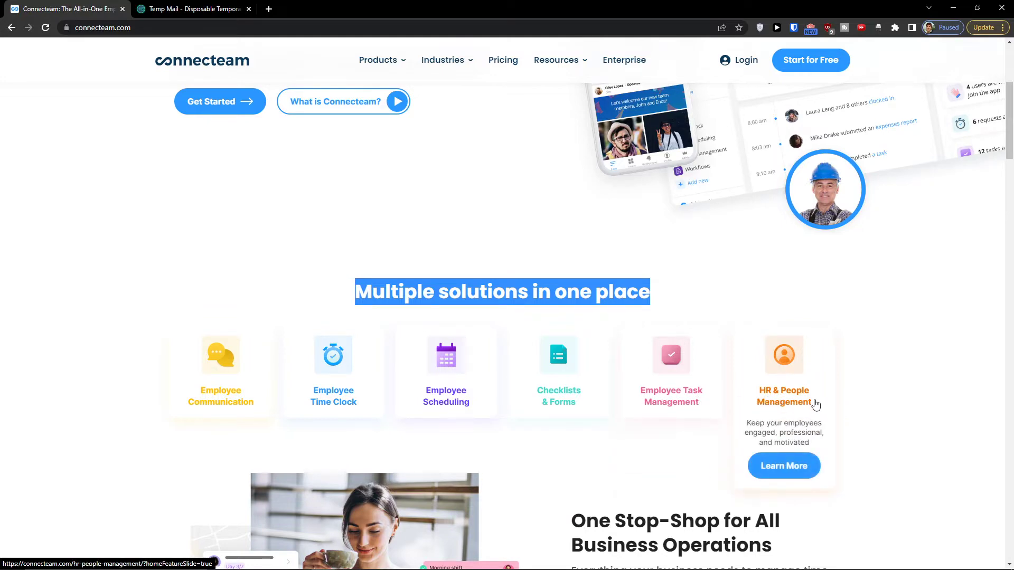
pyautogui.scroll(5, 816, 403)
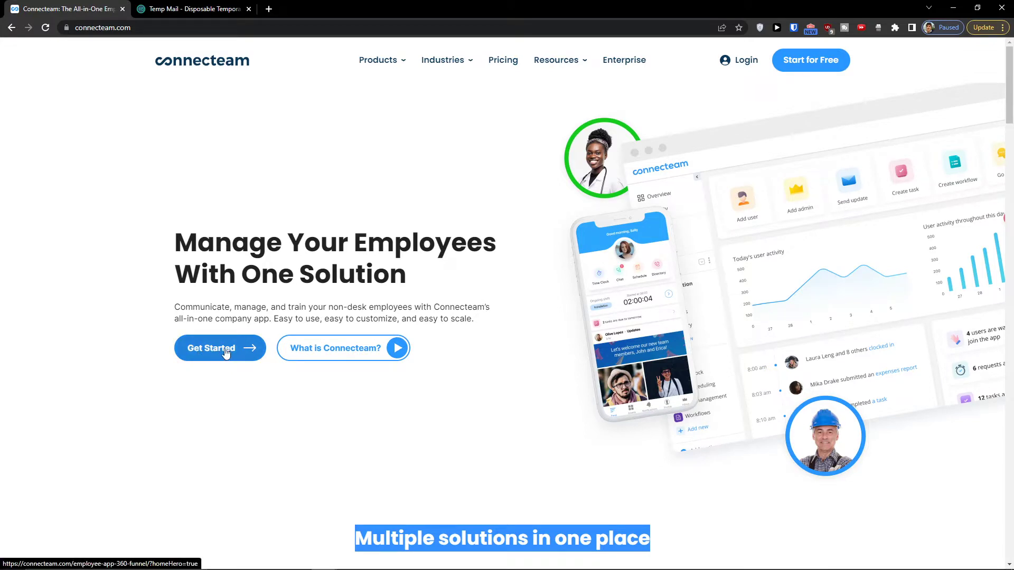
pyautogui.click(225, 353)
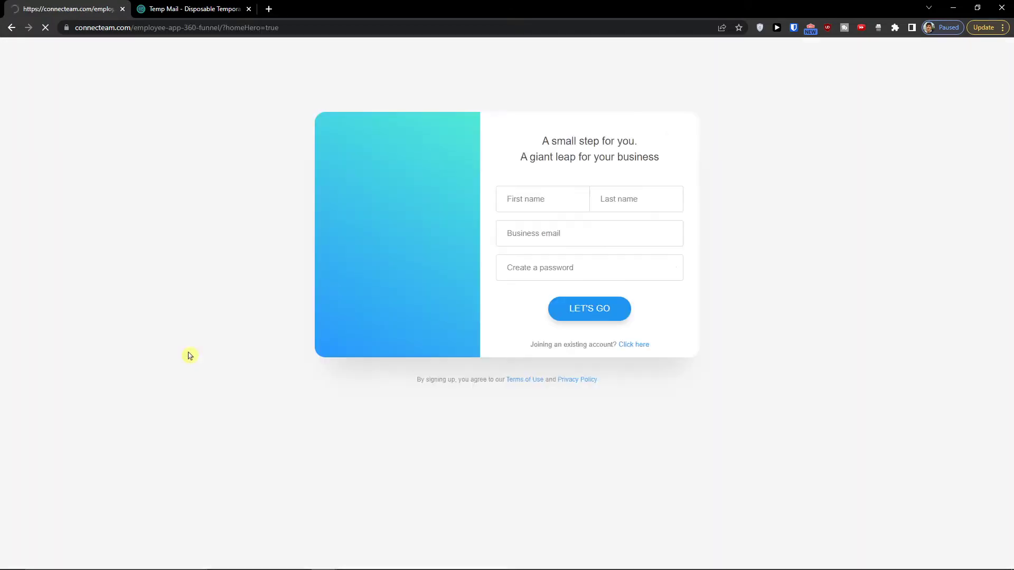
pyautogui.hotkey('ctrl', '+')
pyautogui.hotkey('ctrl', '+')
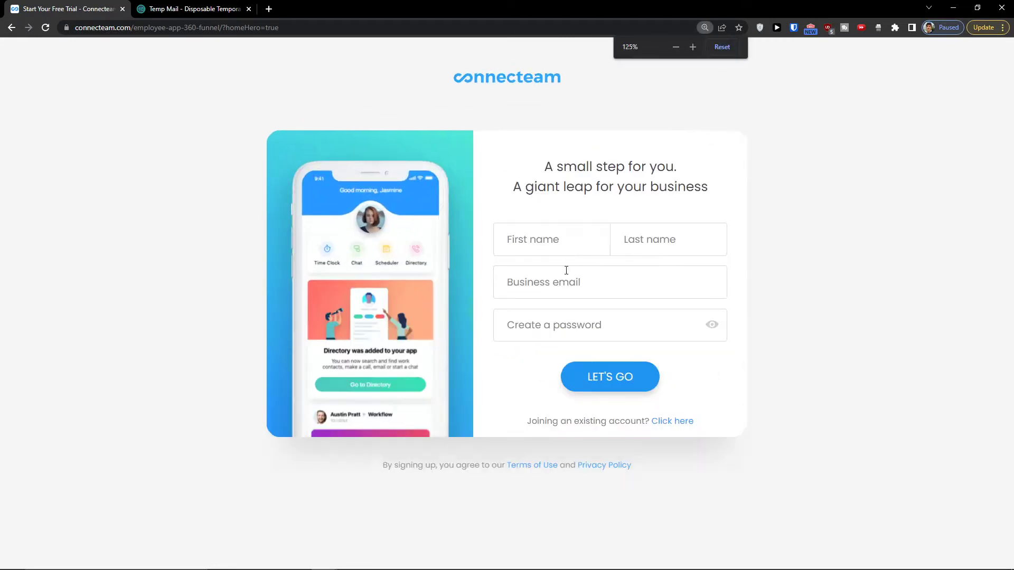
pyautogui.click(574, 244)
pyautogui.write('Marcus')
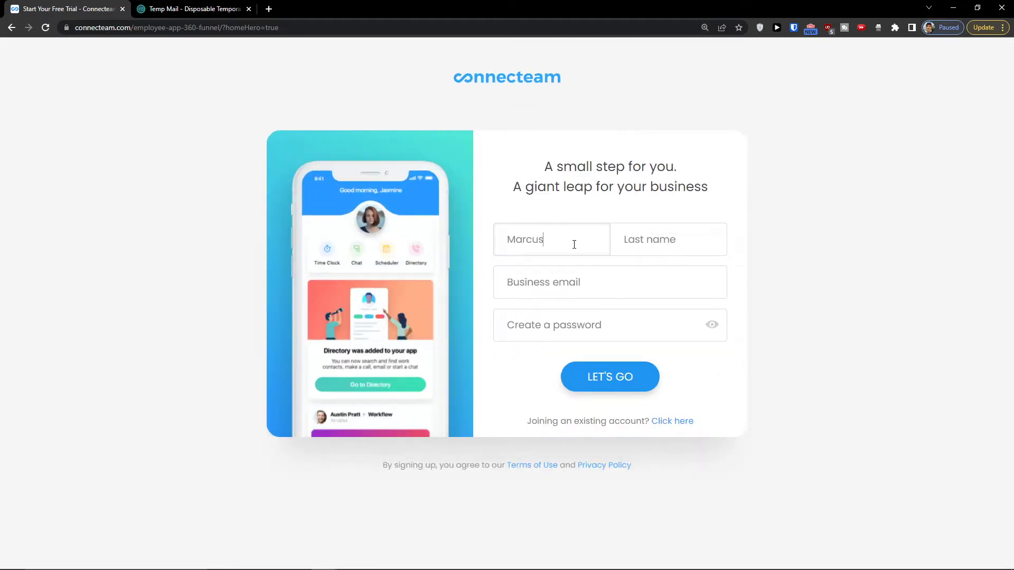
pyautogui.press('Tab')
pyautogui.write('S')
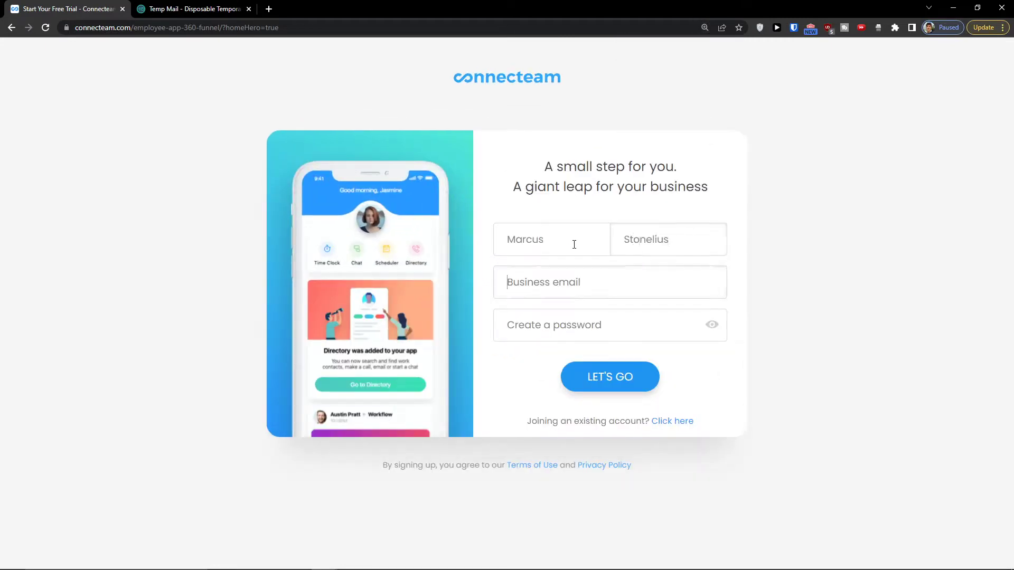
# Step: Use the copied temporary address as business email, add a password, submit, and refresh the temp inbox
pyautogui.click(192, 9)
pyautogui.click(610, 146)
pyautogui.click(72, 9)
pyautogui.hotkey('ctrl', 'v')
pyautogui.click(574, 326)
pyautogui.write('a')
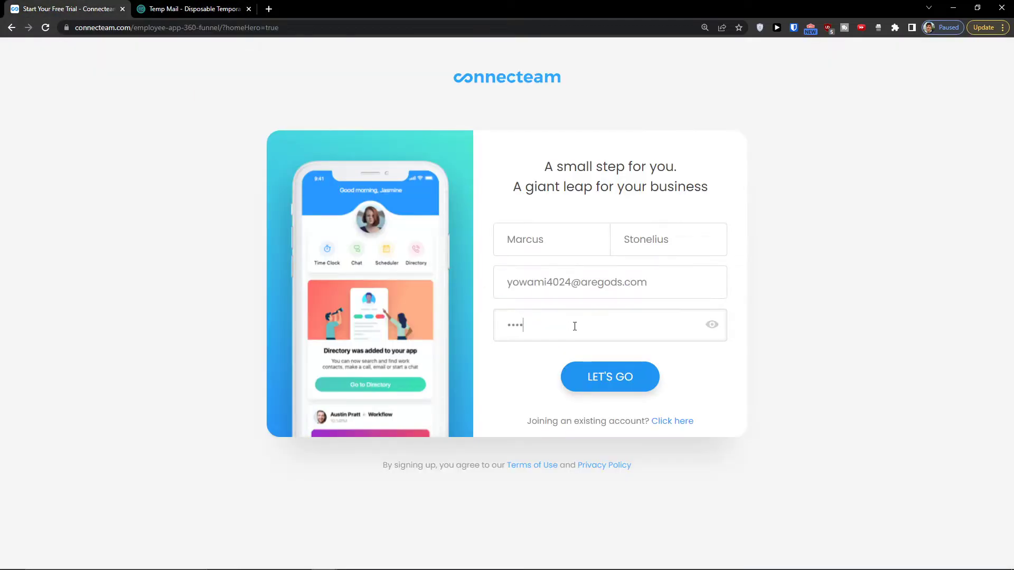
pyautogui.click(639, 377)
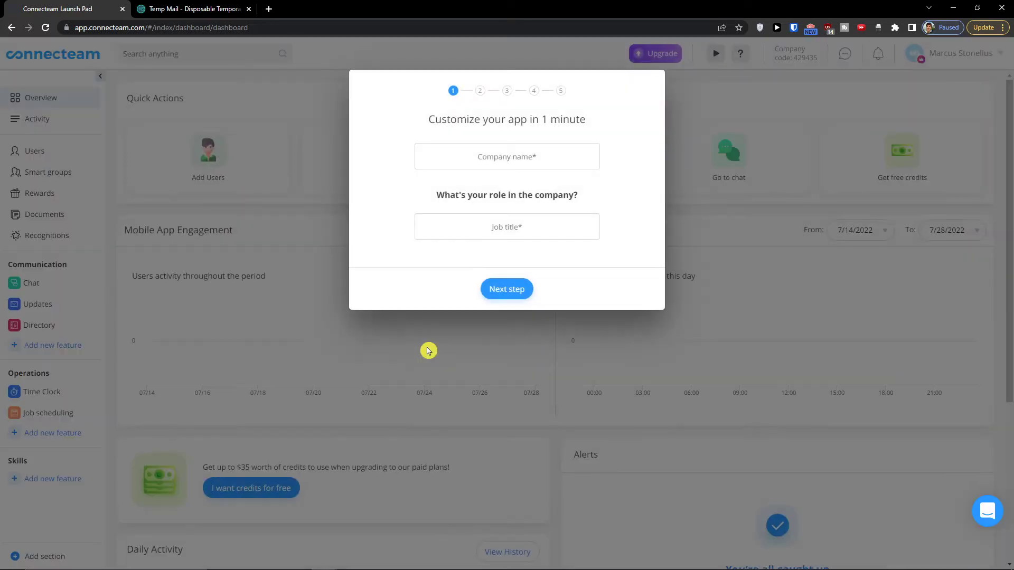
pyautogui.click(144, 6)
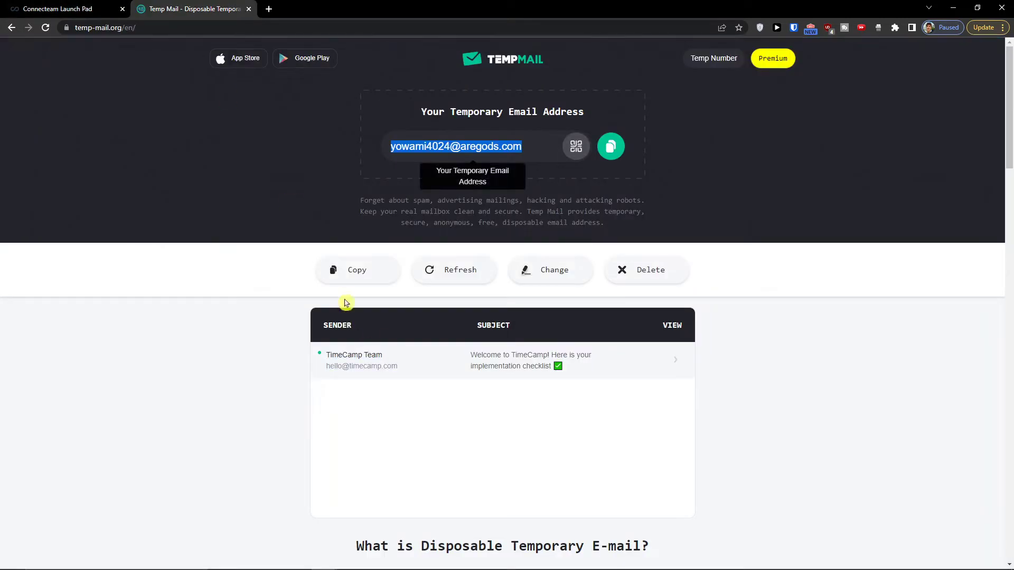
pyautogui.click(432, 274)
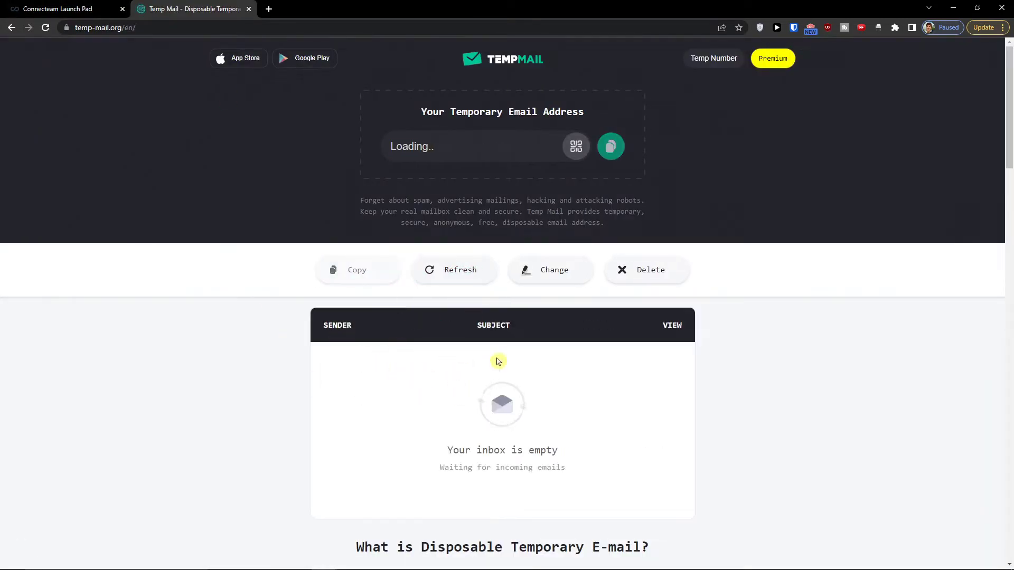
# Step: Enter 'SuCE' as the company name and continue to the company size step
pyautogui.click(82, 5)
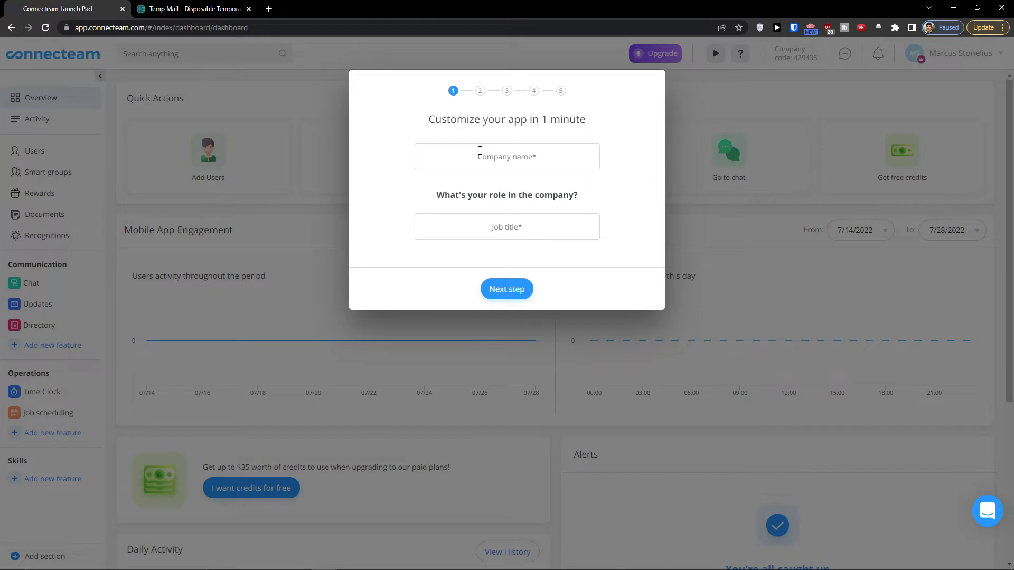
pyautogui.click(521, 155)
pyautogui.write('Su')
pyautogui.write('CEO')
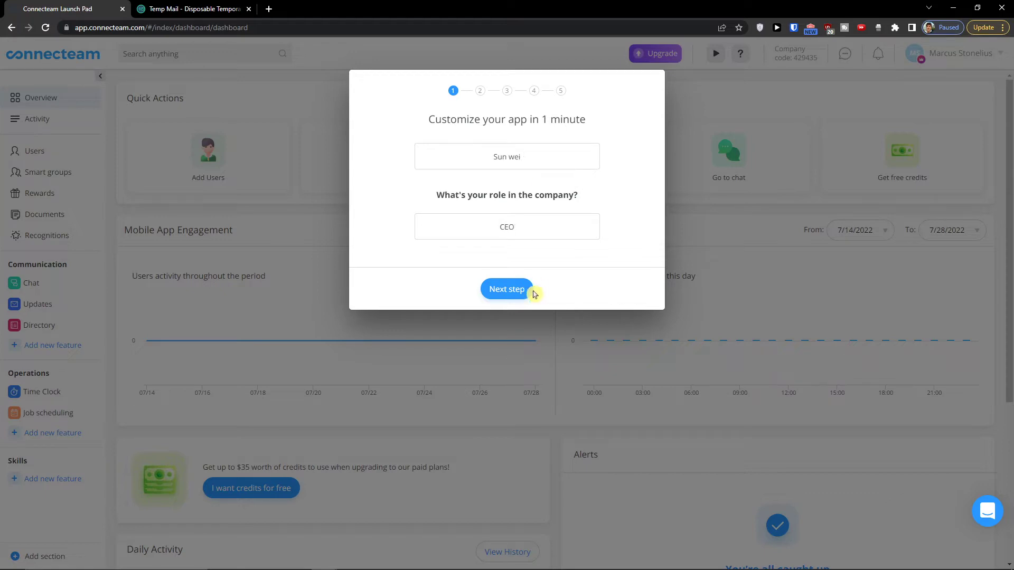
pyautogui.click(531, 290)
# Step: Choose 1-10 employees and the Cleaning industry, then continue to the interests step
pyautogui.moveTo(428, 130)
pyautogui.mouseDown()
pyautogui.moveTo(633, 131)
pyautogui.moveTo(426, 136)
pyautogui.mouseUp()
pyautogui.click(398, 145)
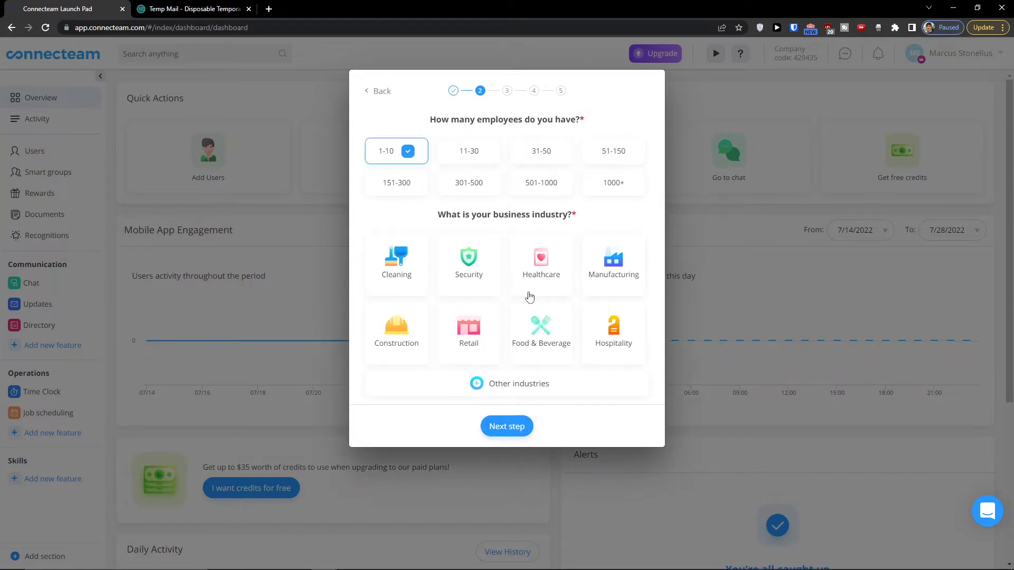
pyautogui.click(195, 8)
pyautogui.click(61, 7)
pyautogui.click(402, 285)
pyautogui.click(497, 424)
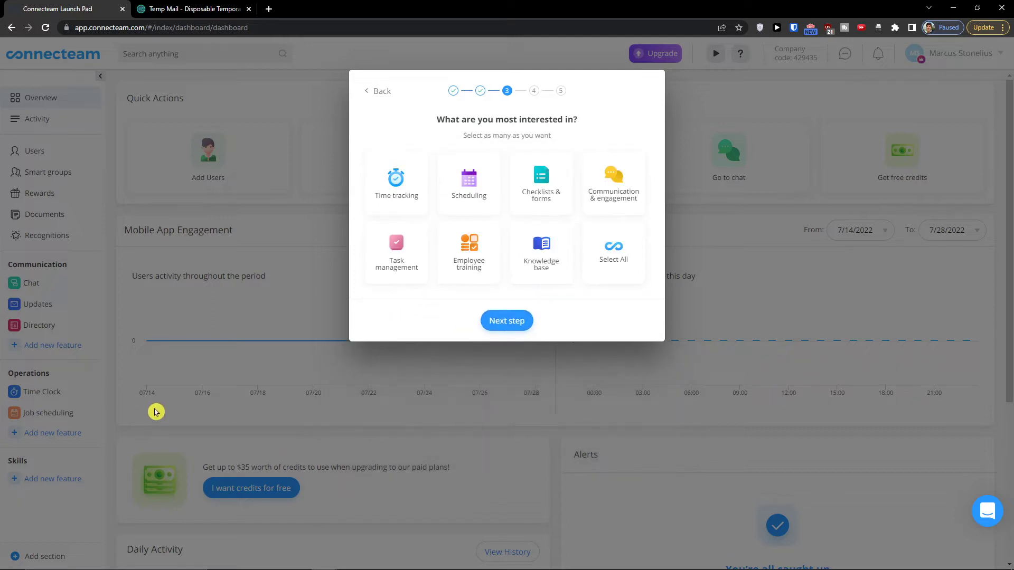
# Step: Select Task management, Time tracking and Scheduling as interests, then skip the logo upload
pyautogui.moveTo(443, 120); pyautogui.dragTo(583, 121)
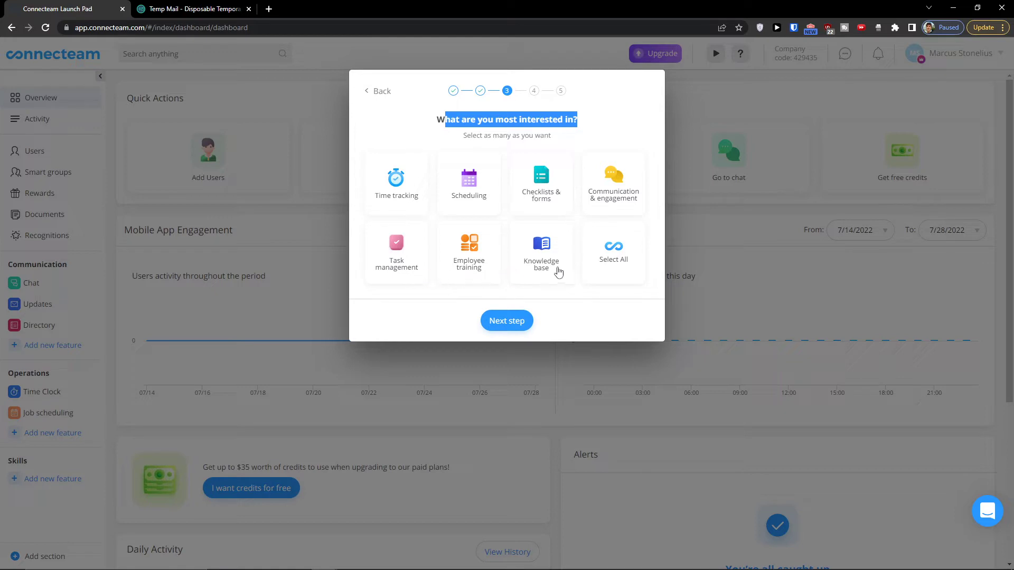
pyautogui.click(615, 280)
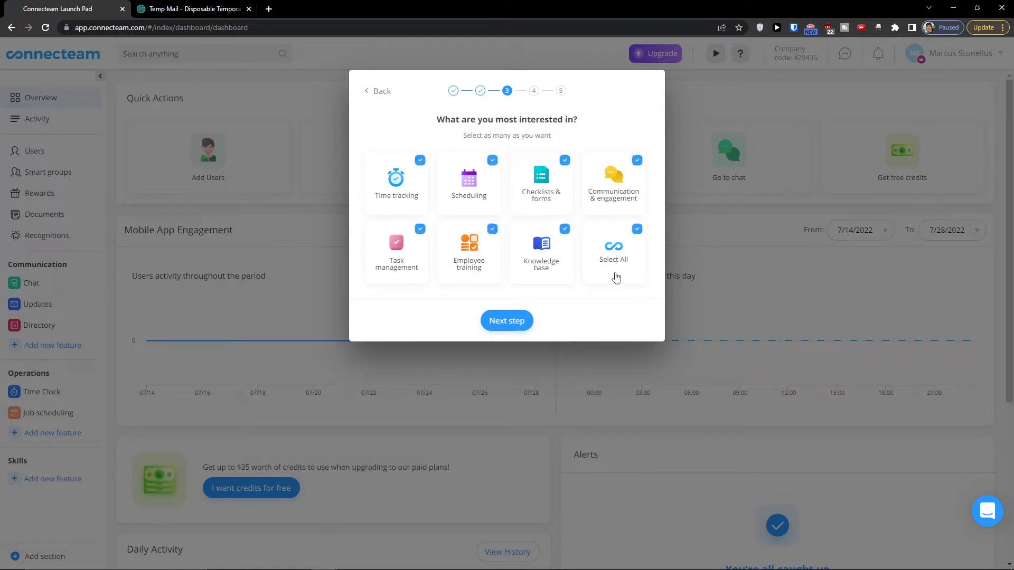
pyautogui.click(597, 257)
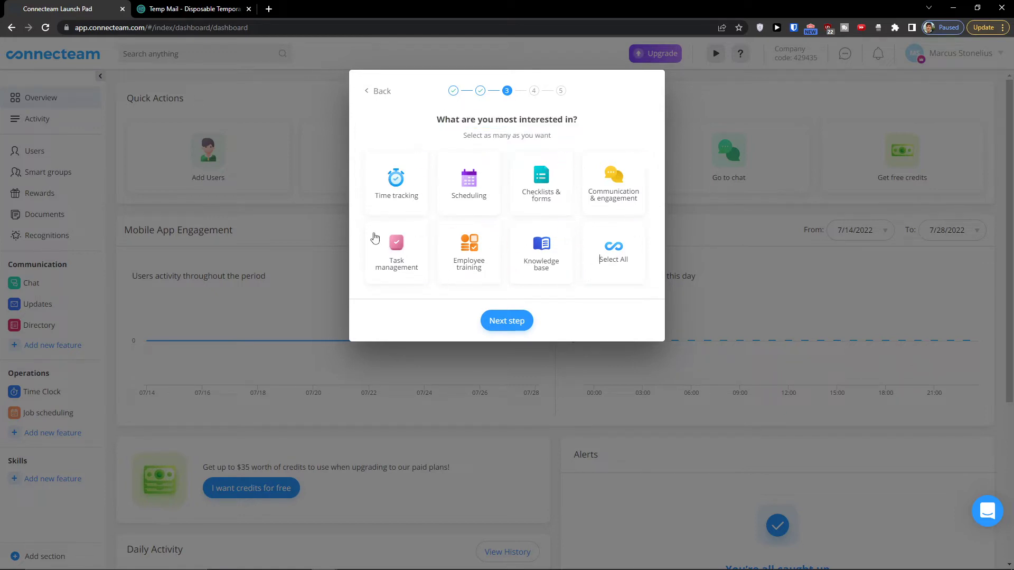
pyautogui.click(416, 252)
pyautogui.click(409, 200)
pyautogui.click(495, 213)
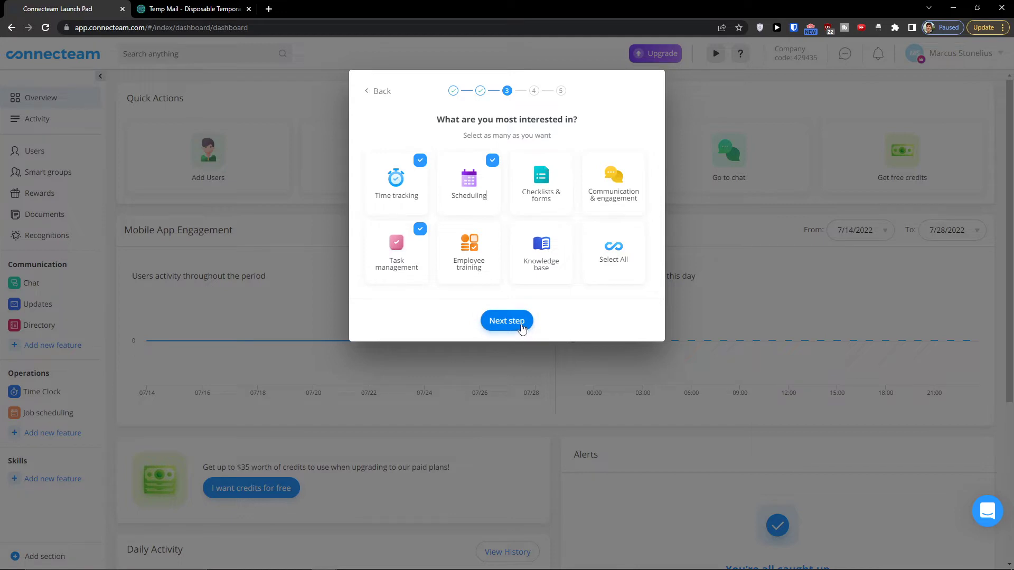
pyautogui.click(522, 328)
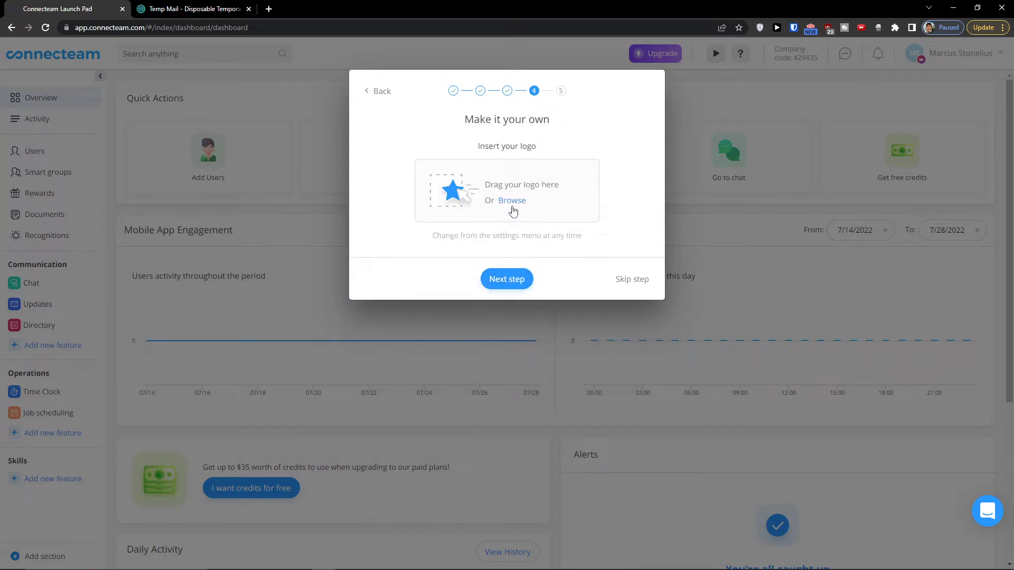
pyautogui.click(630, 279)
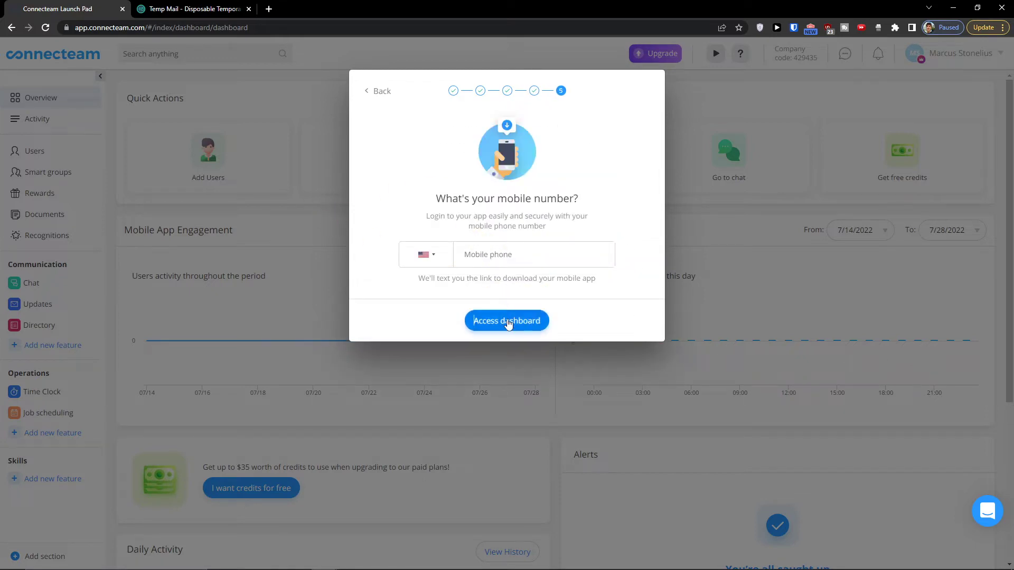
# Step: Set the mobile number's country code to Slovakia and move Temp Mail into its own window
pyautogui.click(489, 257)
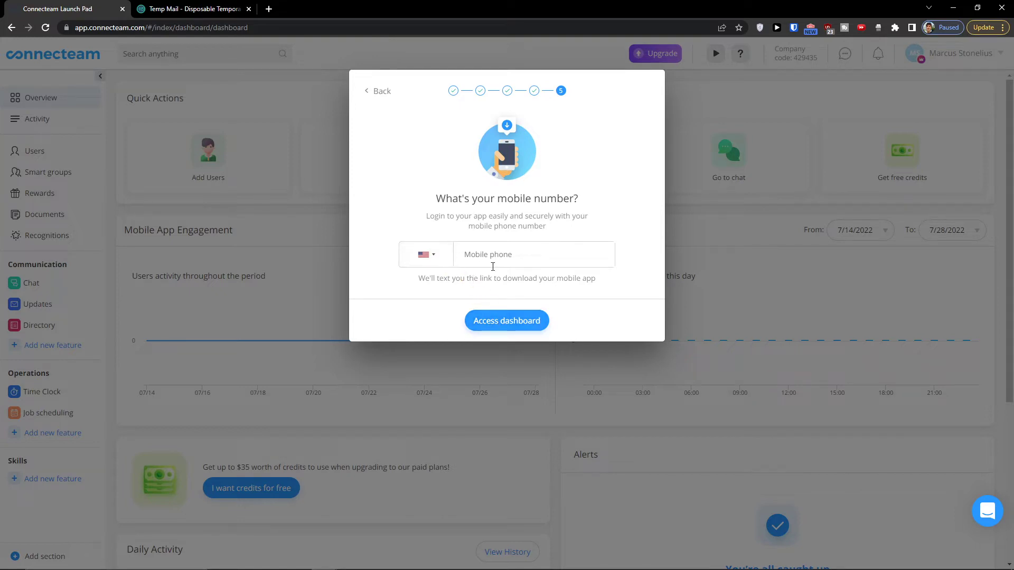
pyautogui.click(505, 326)
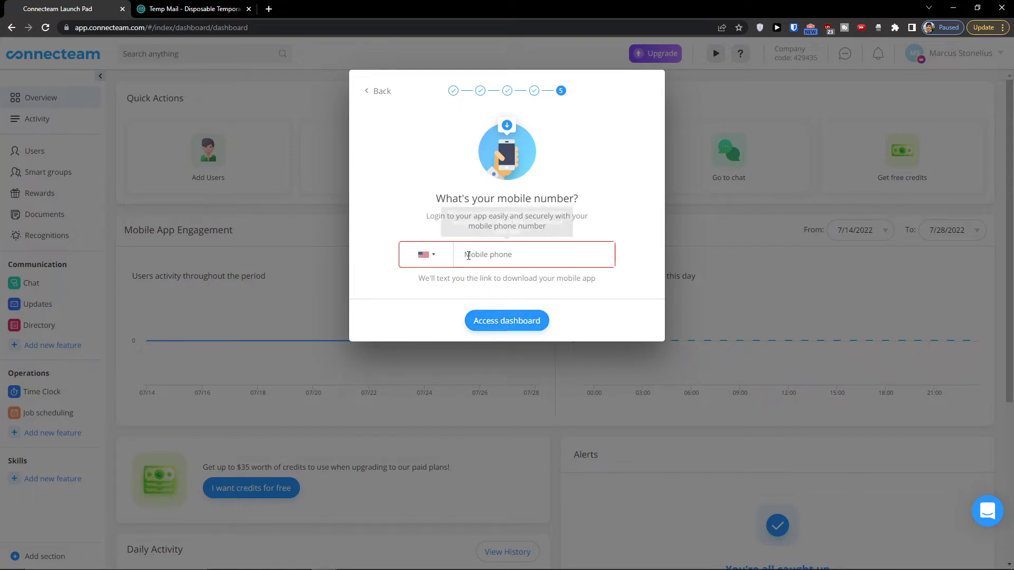
pyautogui.click(442, 256)
pyautogui.scroll(-3, 485, 320)
pyautogui.scroll(-20, 485, 321)
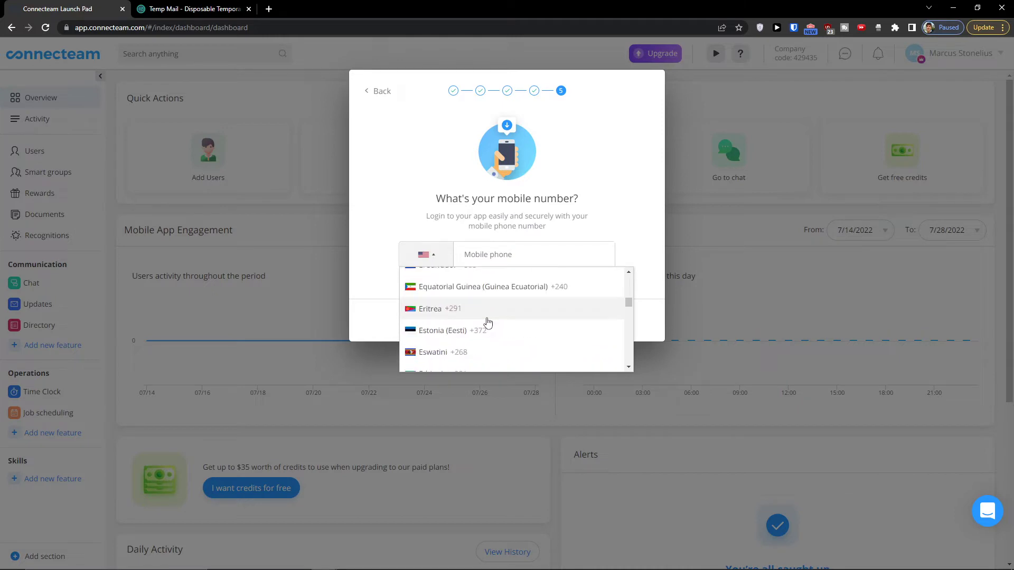
pyautogui.scroll(-15, 494, 328)
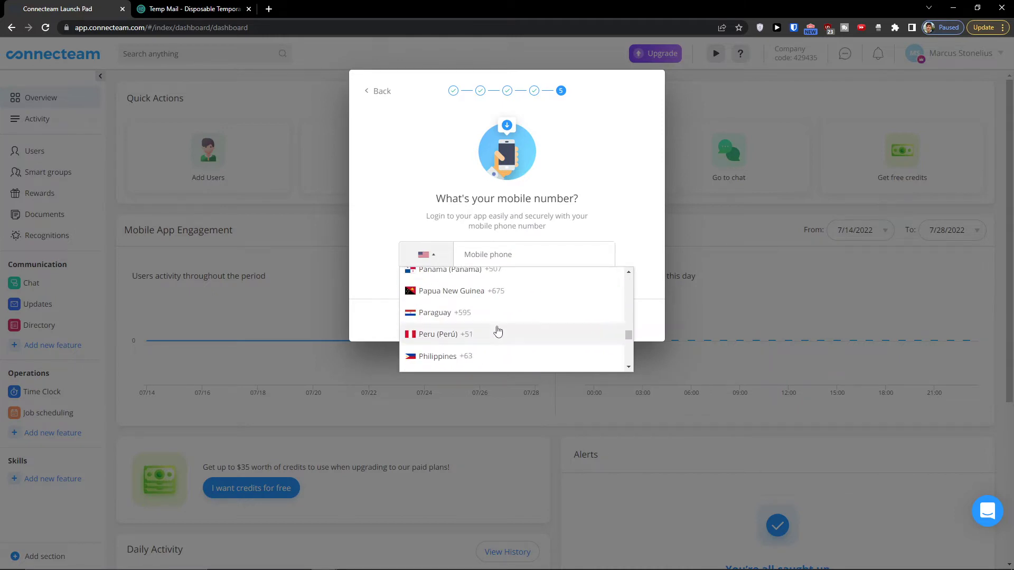
pyautogui.scroll(-5, 496, 329)
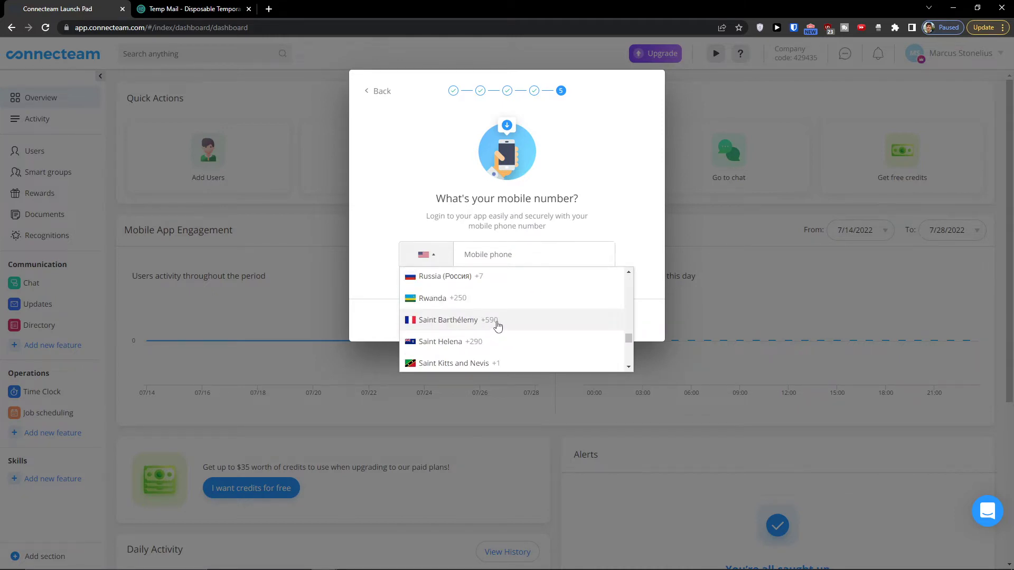
pyautogui.scroll(-8, 498, 328)
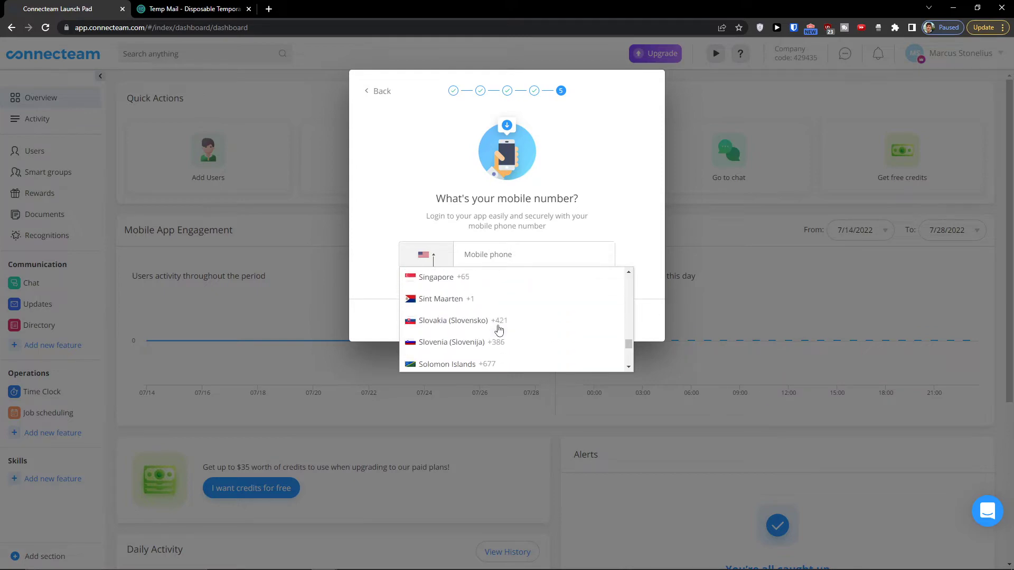
pyautogui.click(498, 329)
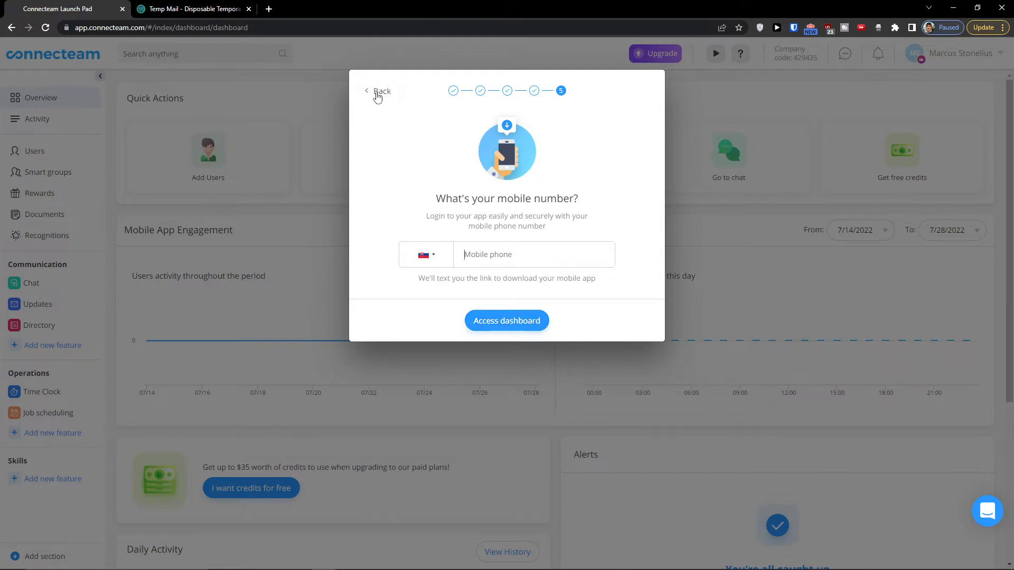
pyautogui.moveTo(147, 9); pyautogui.dragTo(90, 9)
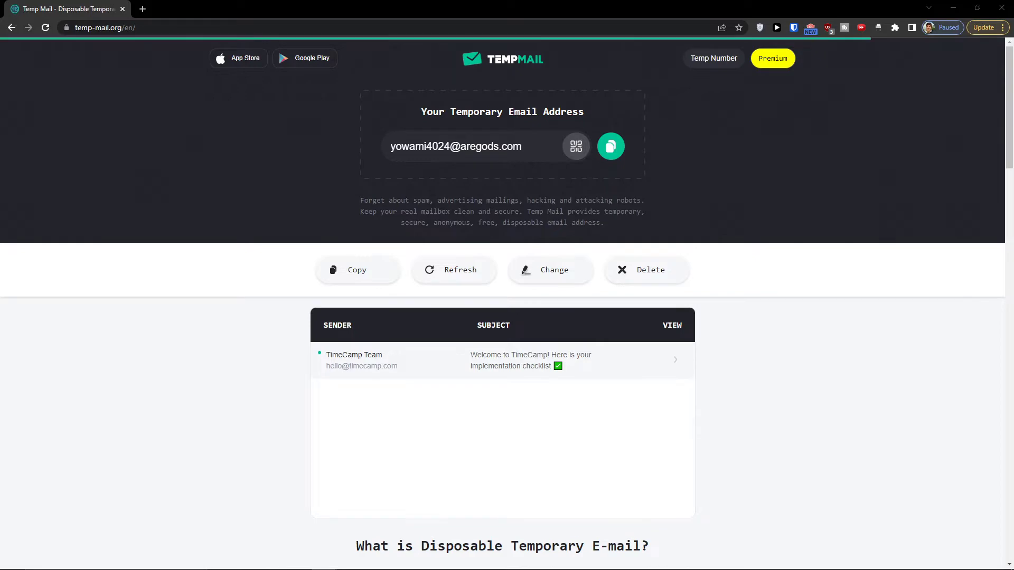
# Step: Reposition and maximise the Connecteam window to show its dashboard
pyautogui.moveTo(687, 141); pyautogui.dragTo(659, 142)
pyautogui.doubleClick(660, 142)
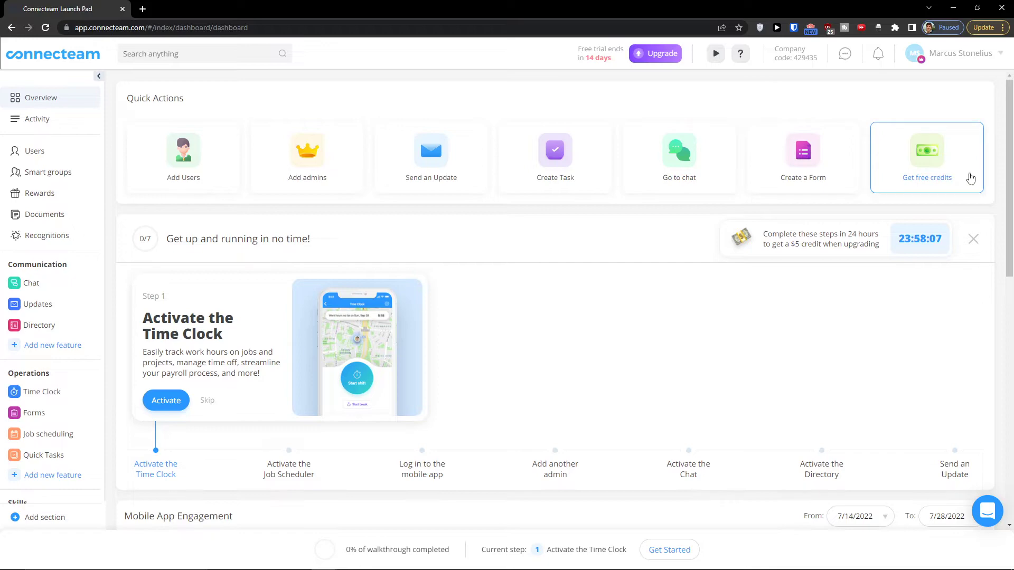
# Step: View the empty Activity feed and the Users list, then open the Smart groups page
pyautogui.scroll(-2, 234, 225)
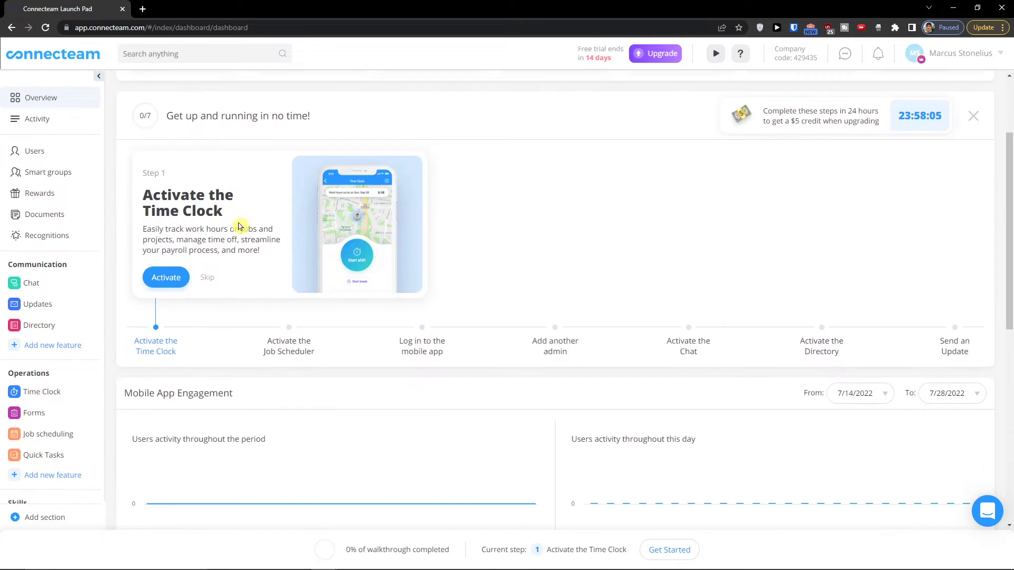
pyautogui.scroll(3, 240, 227)
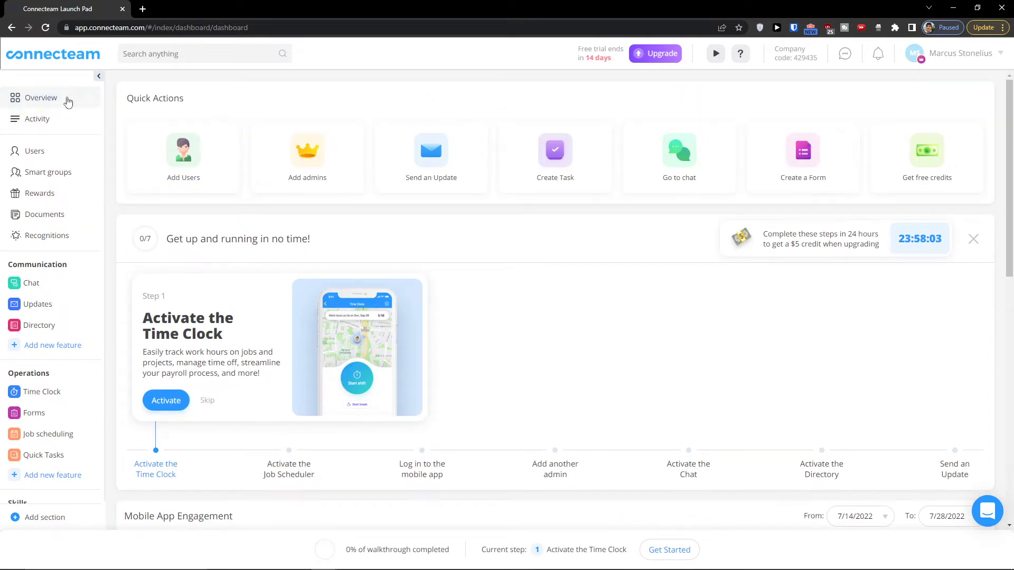
pyautogui.click(68, 114)
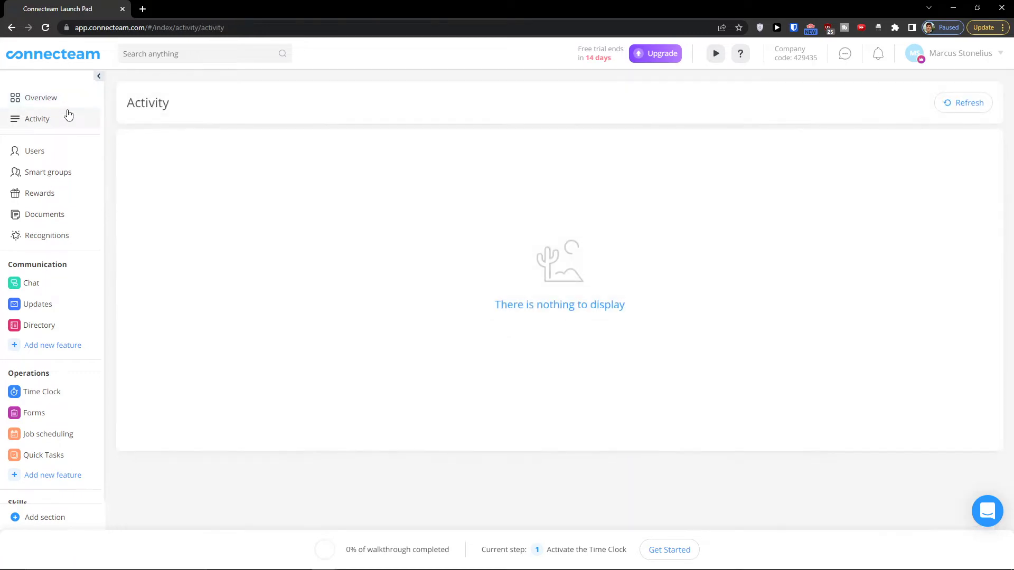
pyautogui.click(52, 152)
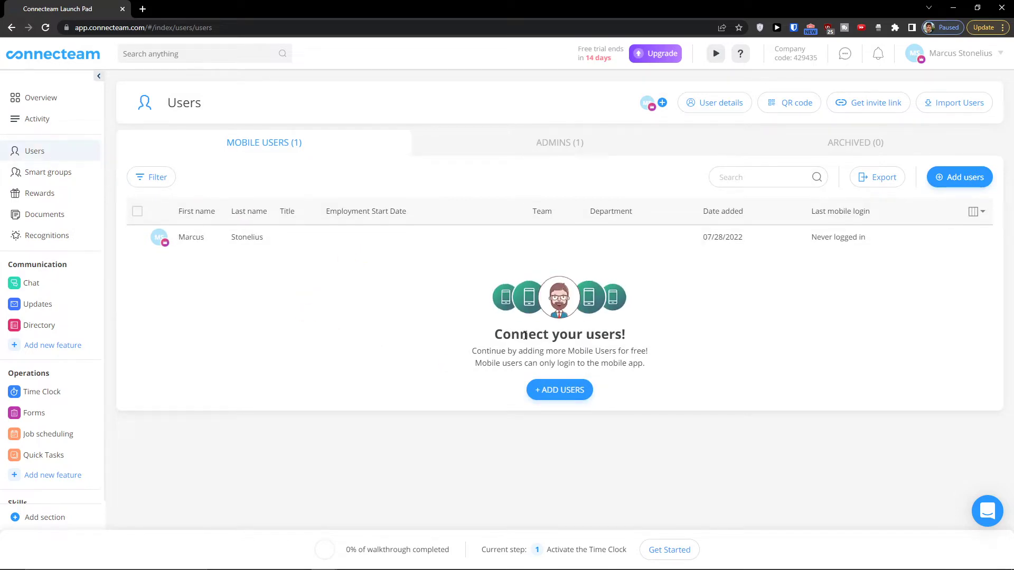
pyautogui.moveTo(484, 350); pyautogui.dragTo(649, 352)
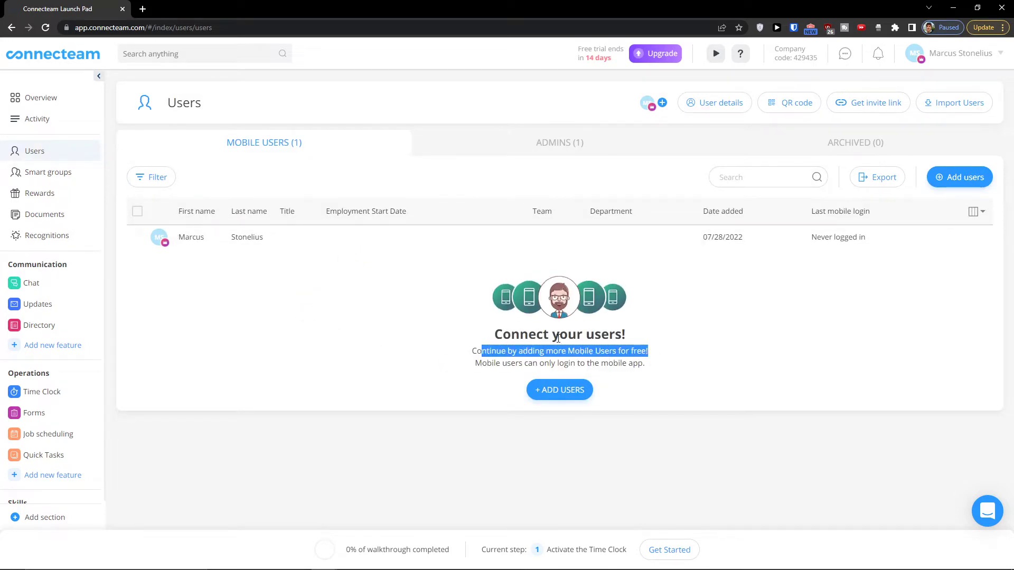
pyautogui.click(64, 180)
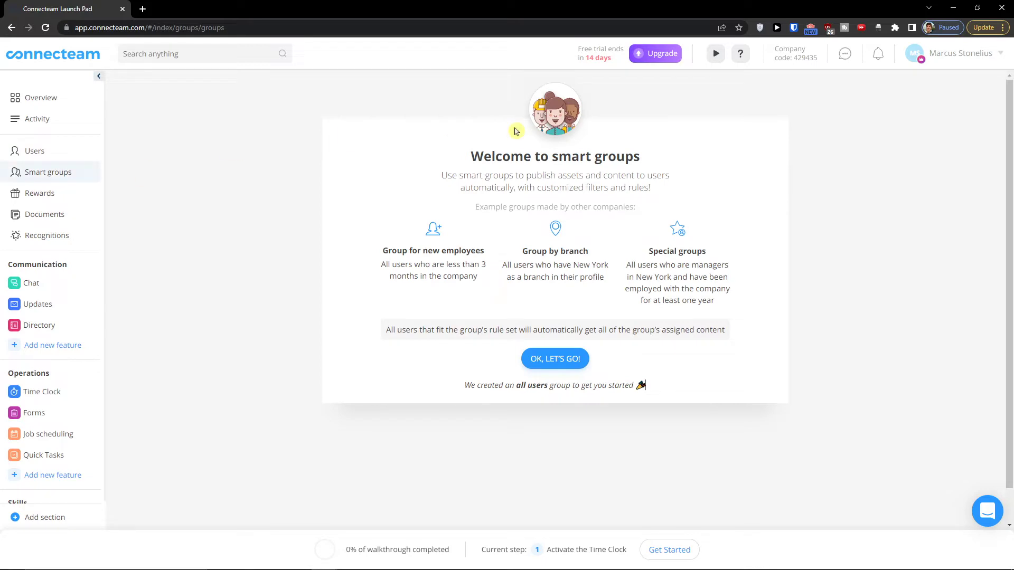
# Step: Visit the Rewards and Documents pages, ending on the Recognitions introduction
pyautogui.moveTo(441, 175); pyautogui.dragTo(662, 192)
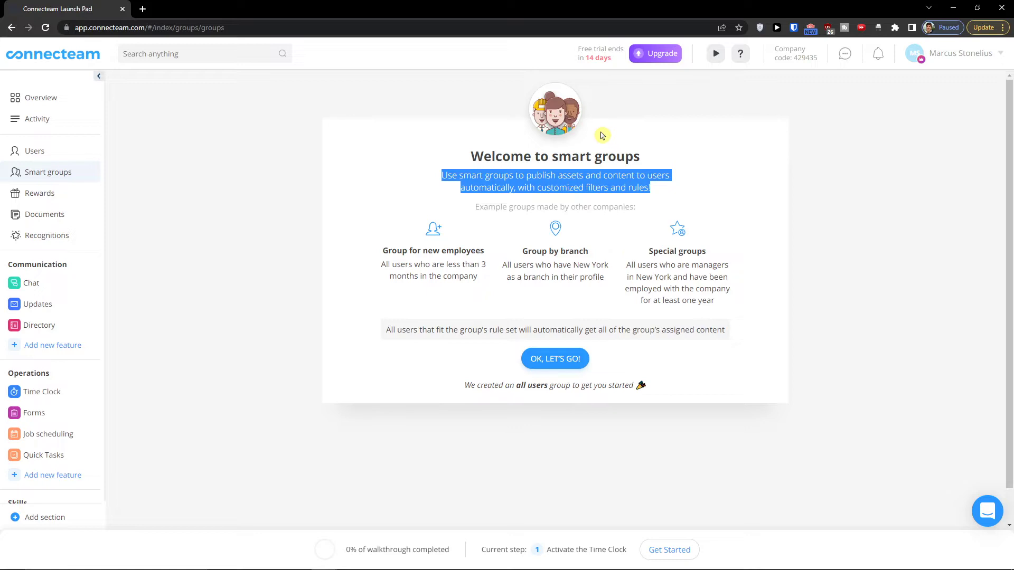
pyautogui.click(65, 200)
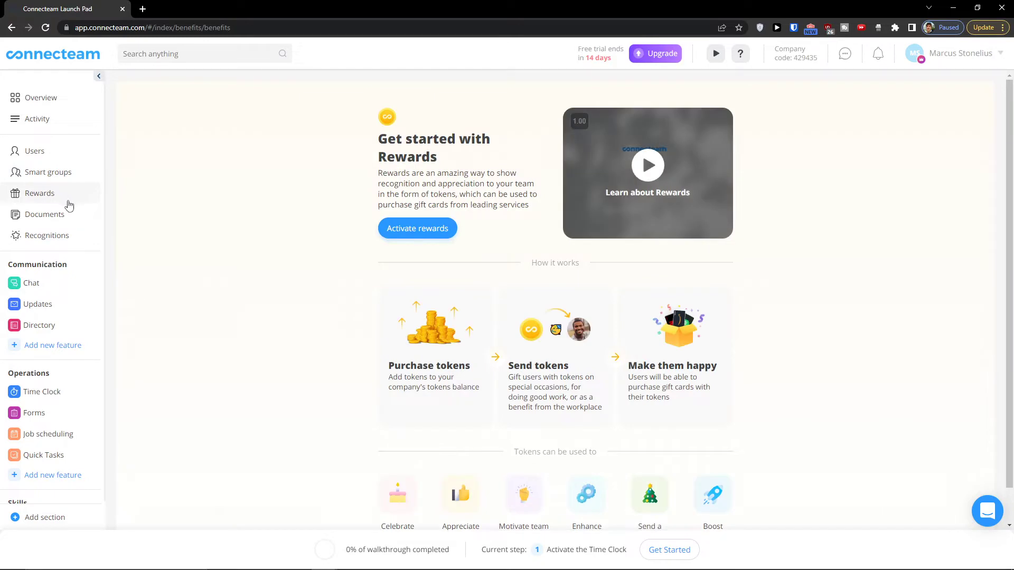
pyautogui.click(84, 216)
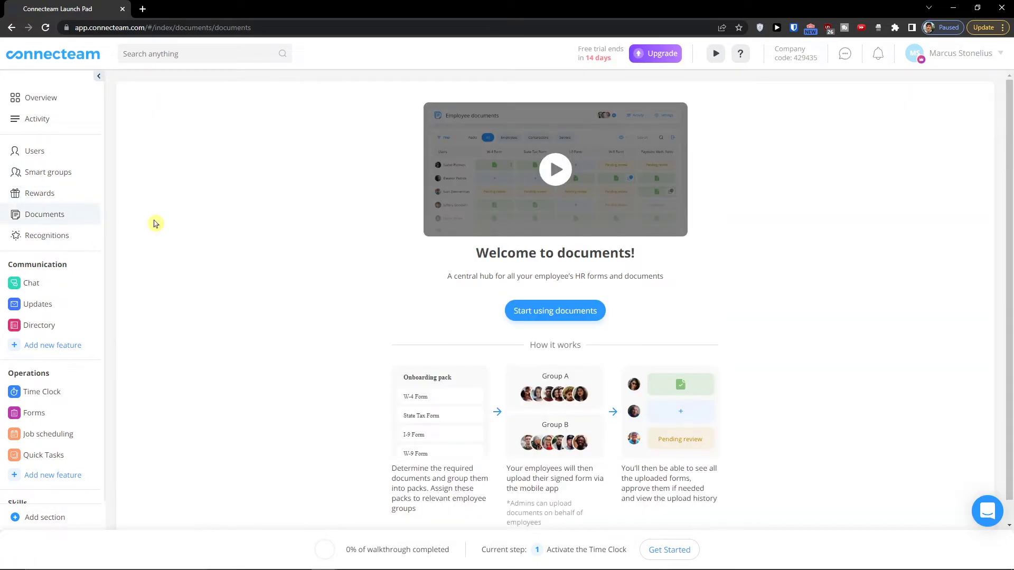
pyautogui.scroll(-1, 475, 276)
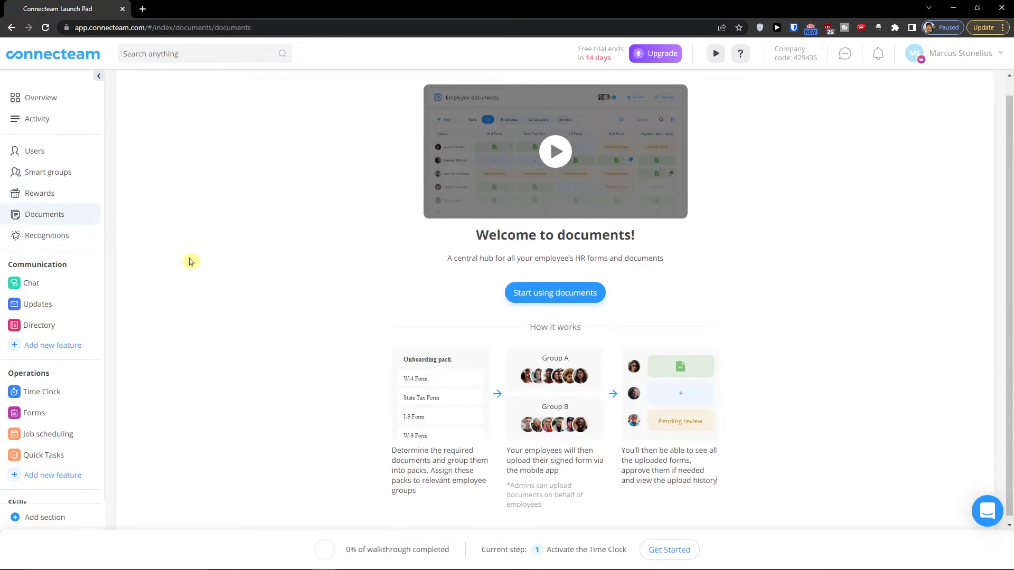
pyautogui.click(52, 237)
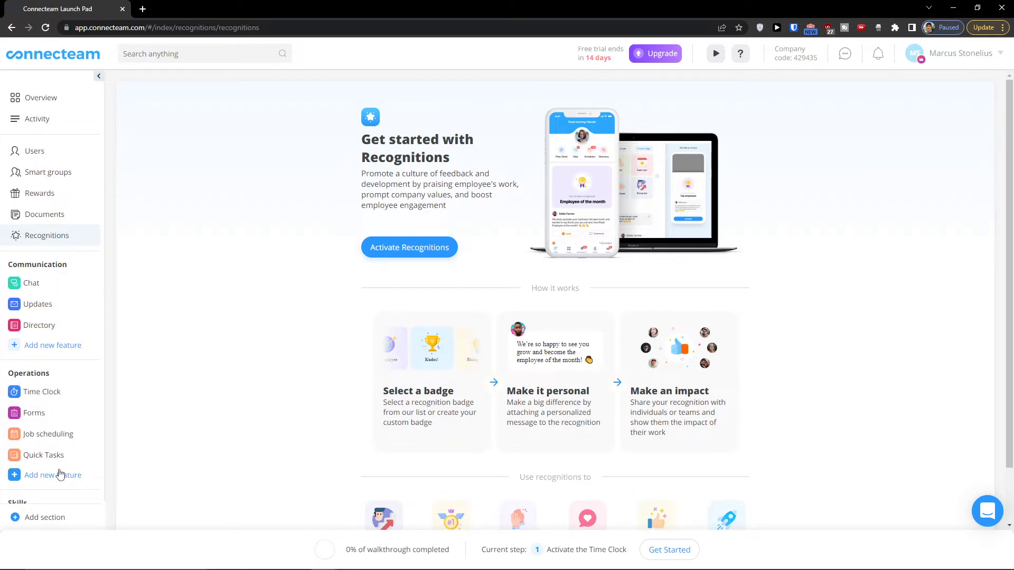
# Step: Return to the Overview dashboard and scroll to its 0/7 getting-started checklist
pyautogui.scroll(-1, 63, 475)
pyautogui.scroll(1, 66, 478)
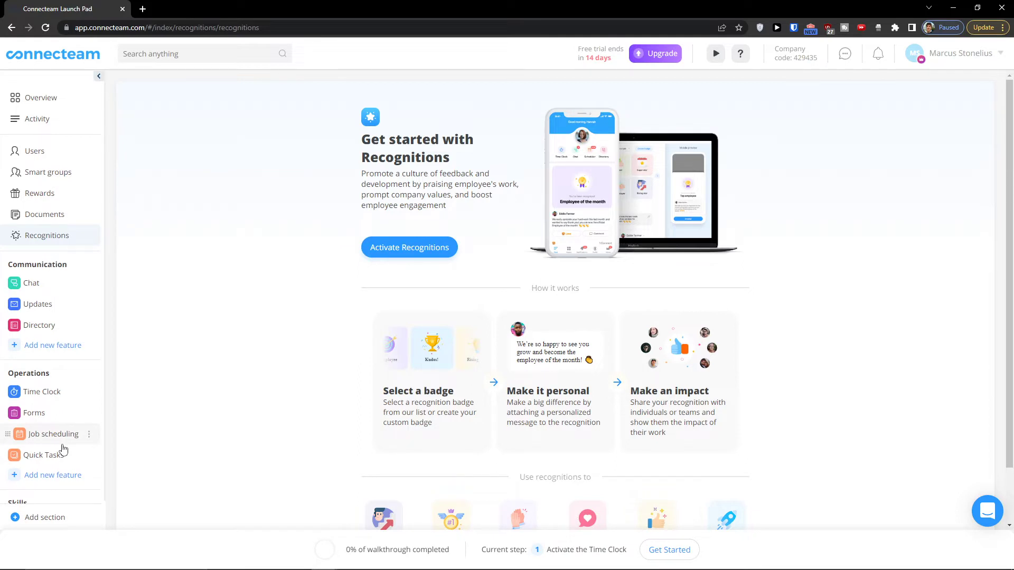
pyautogui.scroll(-1, 63, 449)
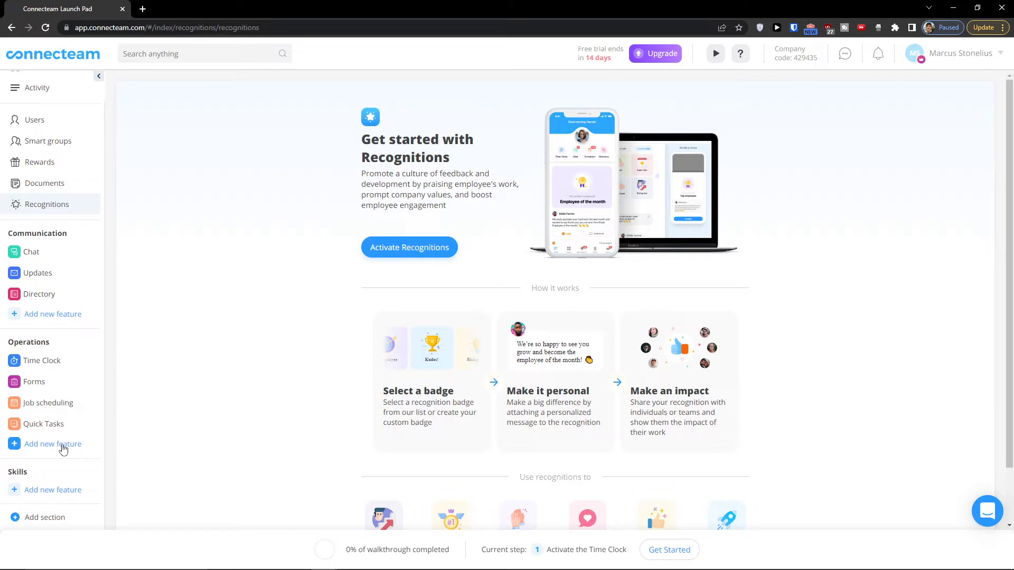
pyautogui.scroll(-1, 338, 331)
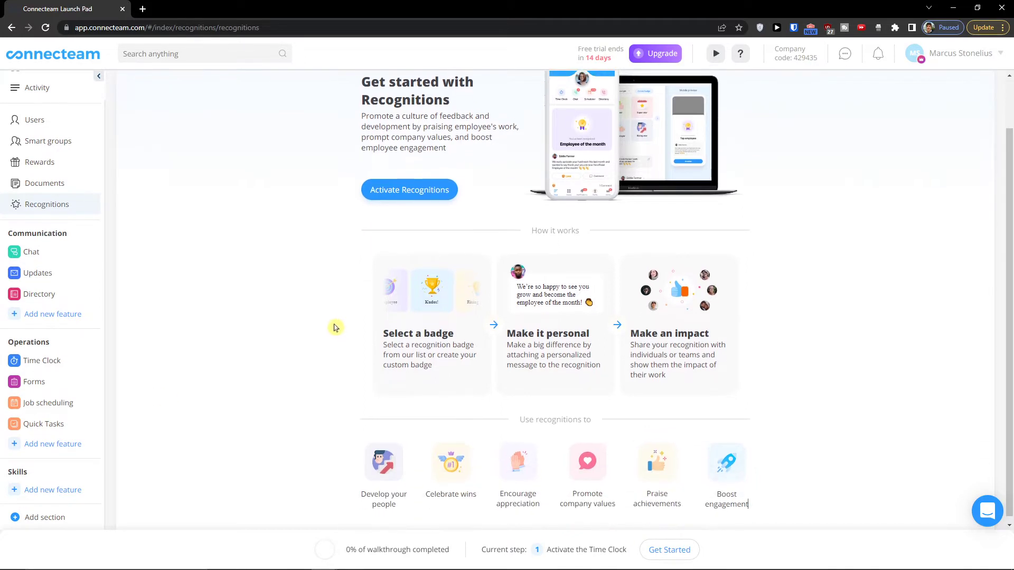
pyautogui.scroll(1, 334, 327)
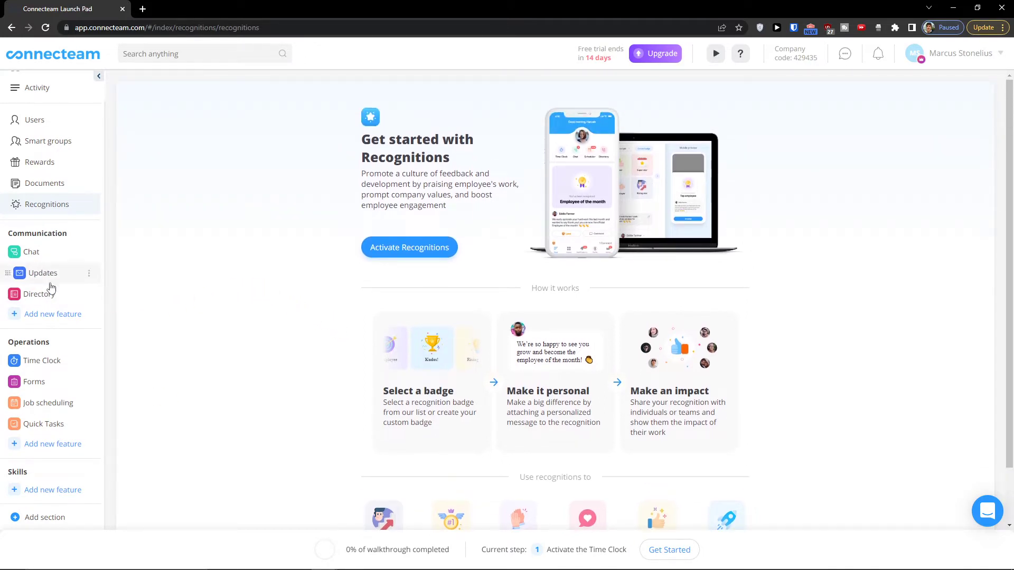
pyautogui.scroll(1, 51, 288)
pyautogui.click(21, 102)
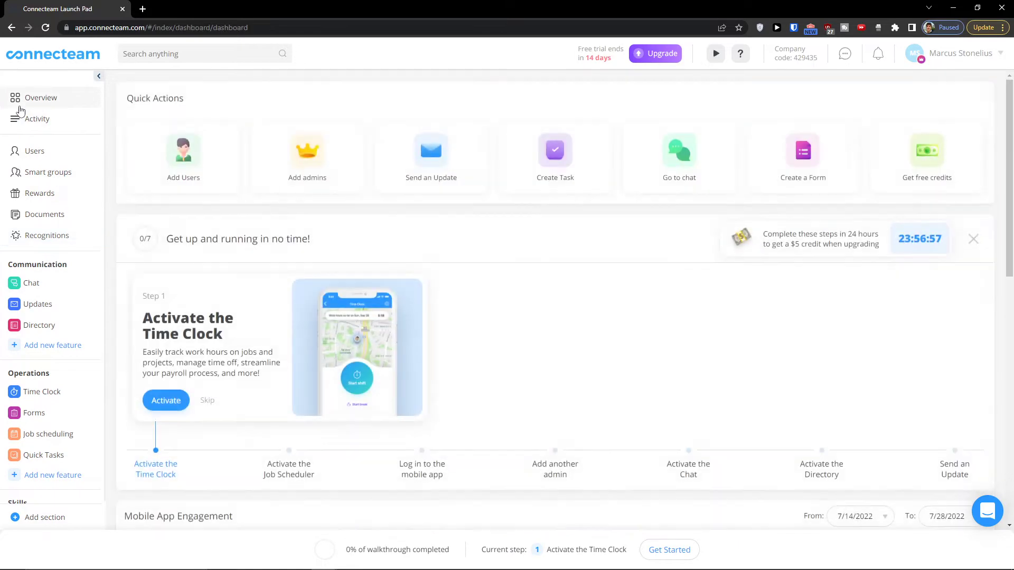
pyautogui.scroll(-2, 195, 347)
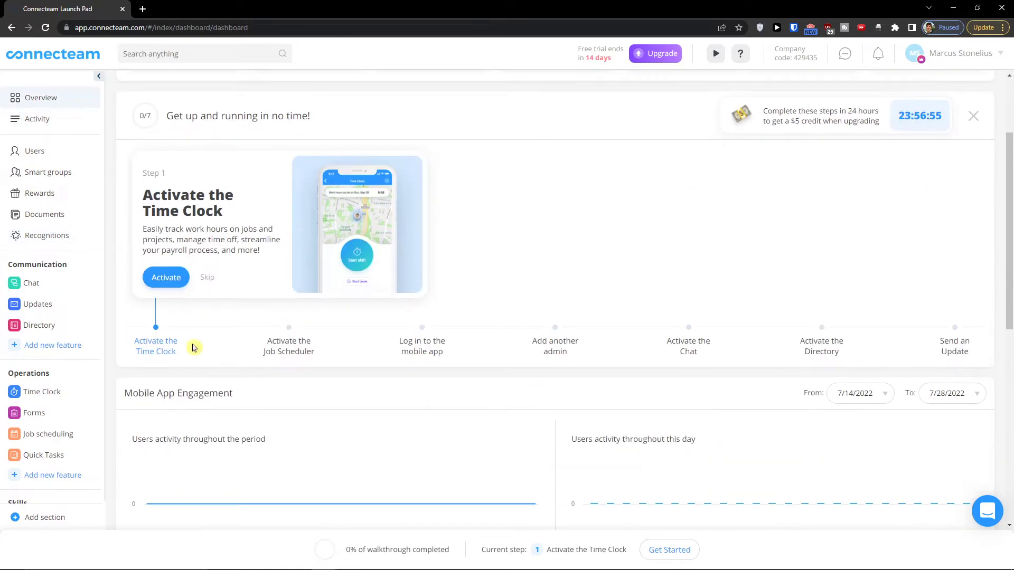
# Step: Activate the Time Clock and step through its walkthrough tips
pyautogui.moveTo(172, 120); pyautogui.dragTo(356, 125)
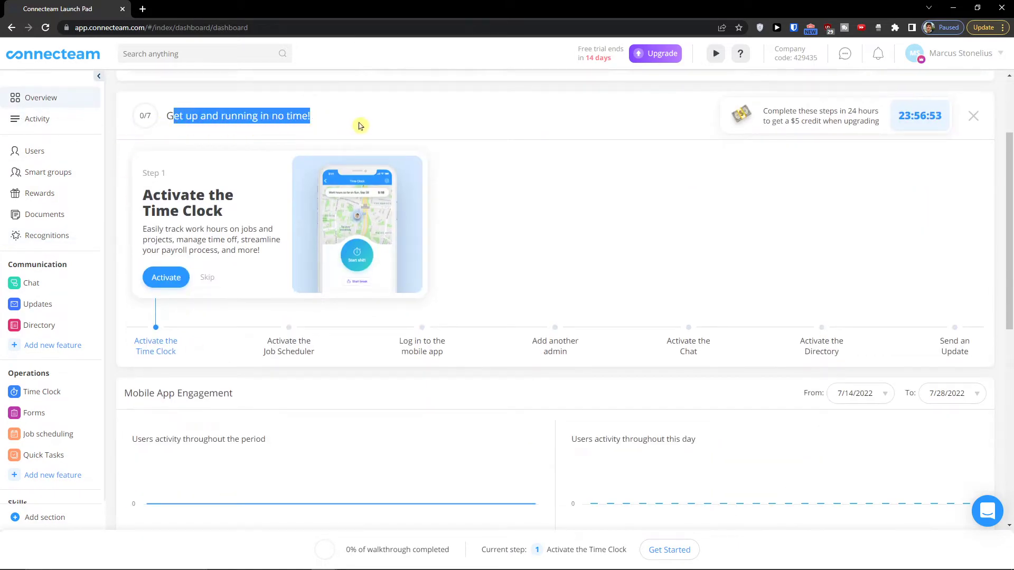
pyautogui.scroll(2, 543, 230)
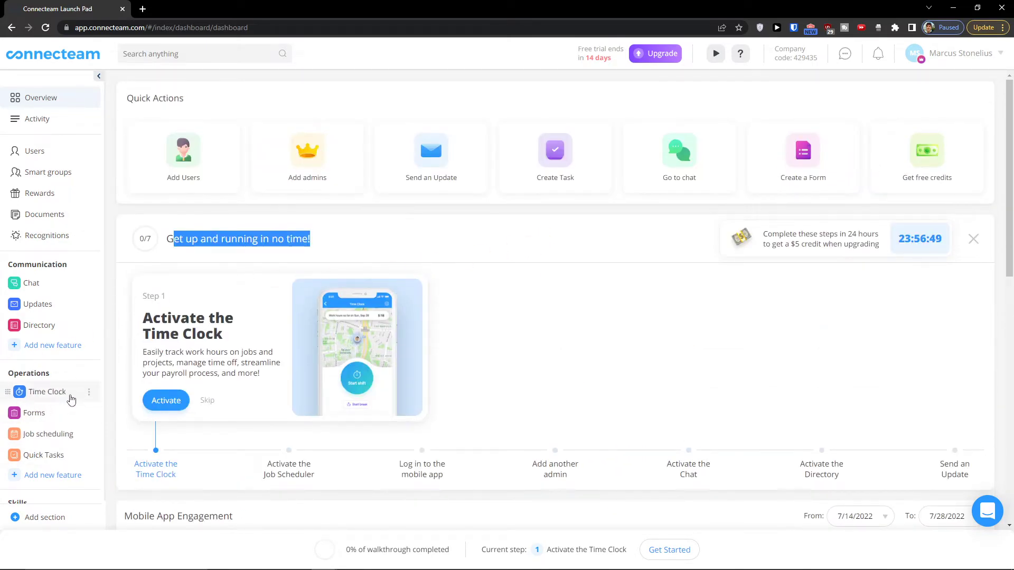
pyautogui.click(53, 392)
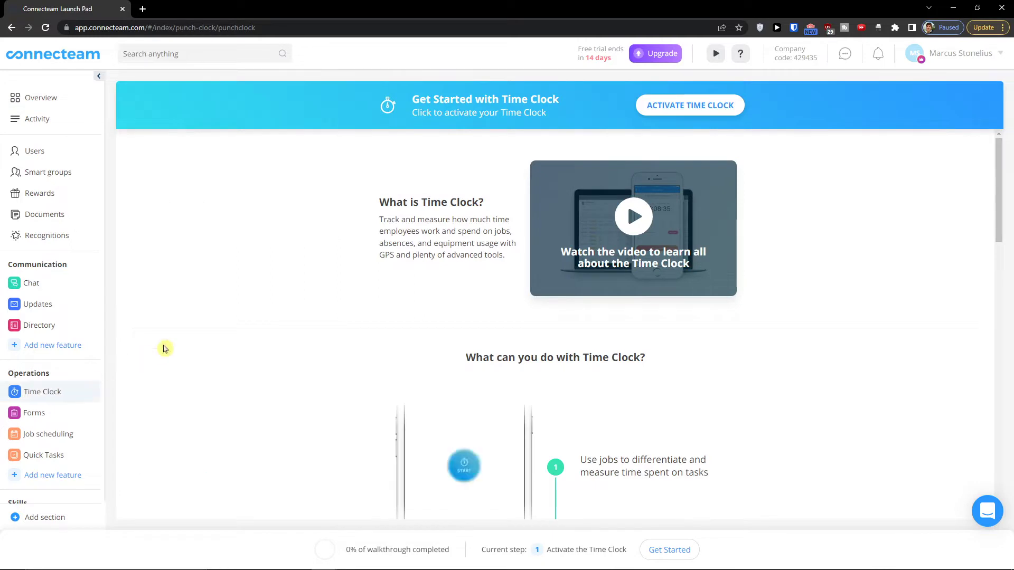
pyautogui.click(688, 114)
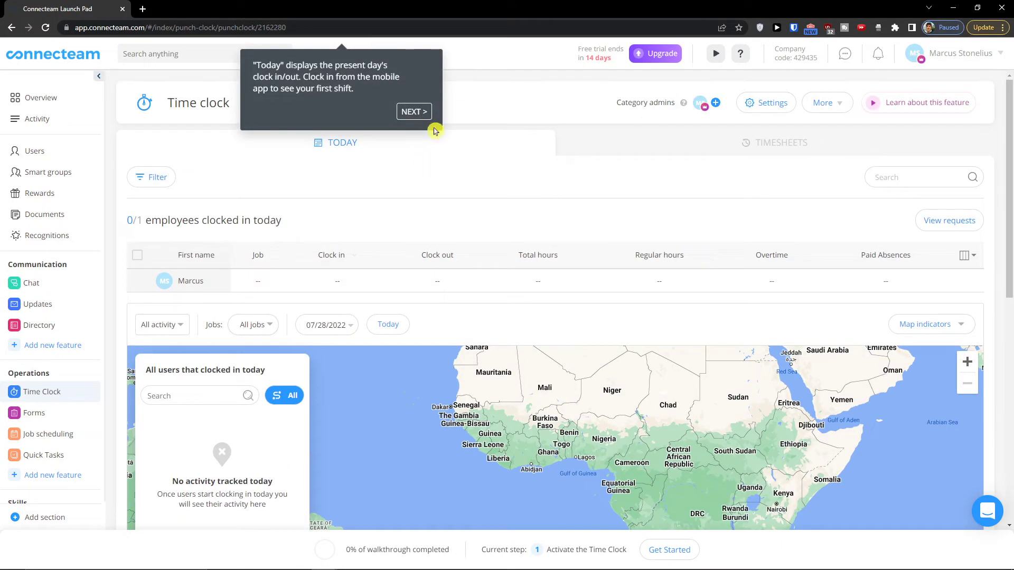
pyautogui.click(420, 112)
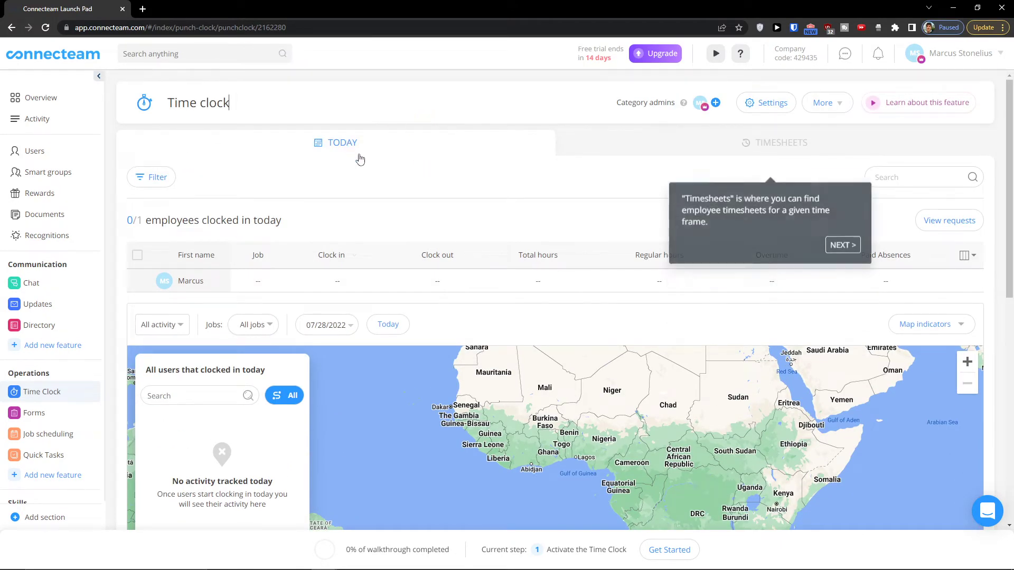
pyautogui.click(841, 244)
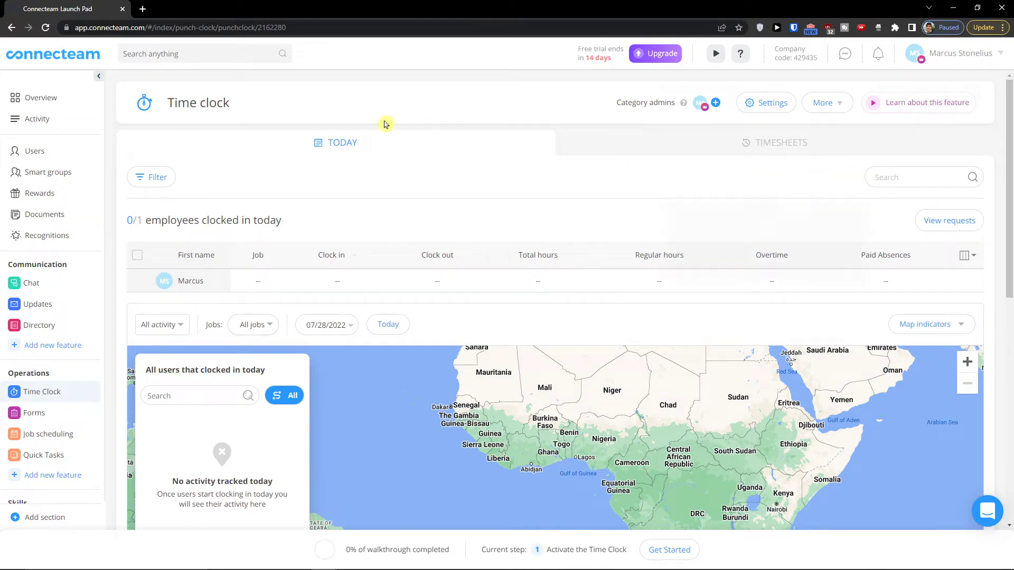
# Step: Open the Time Clock settings, close them discarding changes, and mark the onboarding step done
pyautogui.click(818, 186)
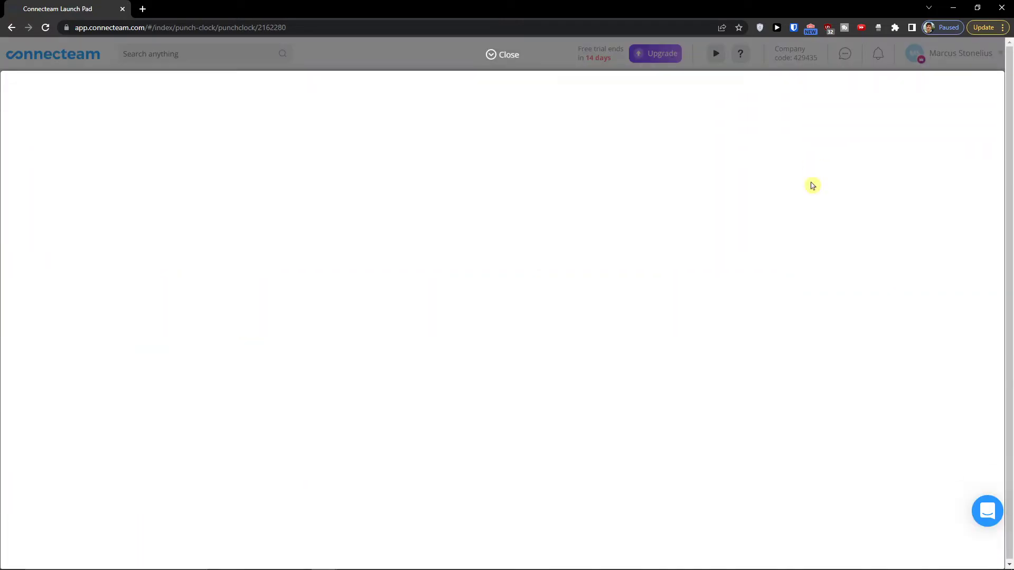
pyautogui.click(499, 55)
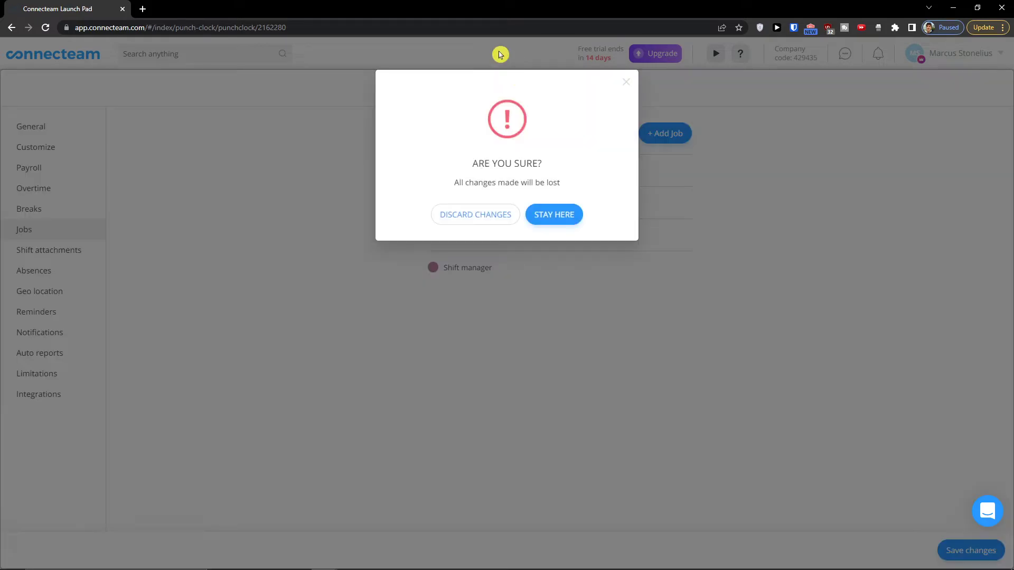
pyautogui.click(491, 221)
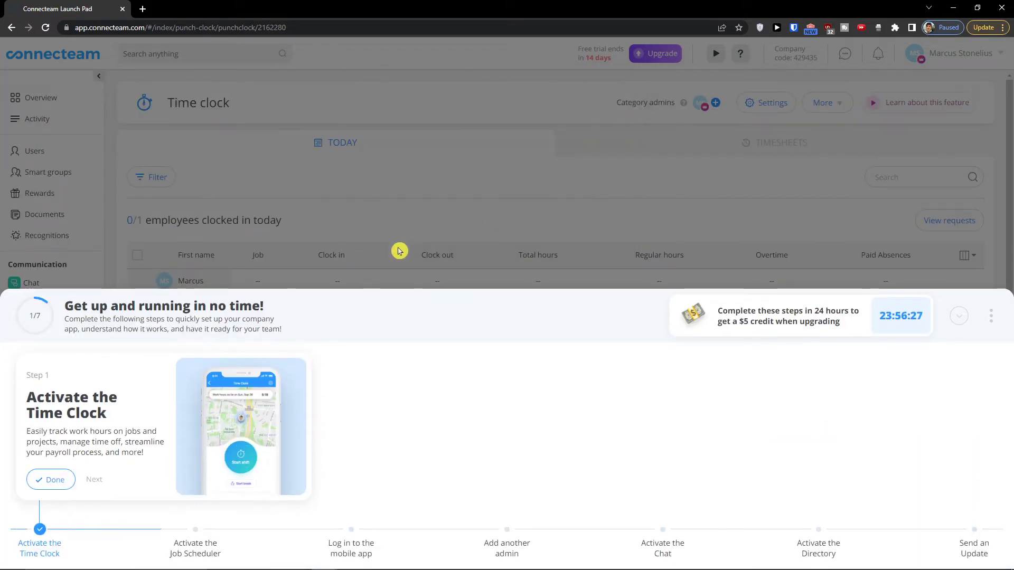
pyautogui.click(991, 315)
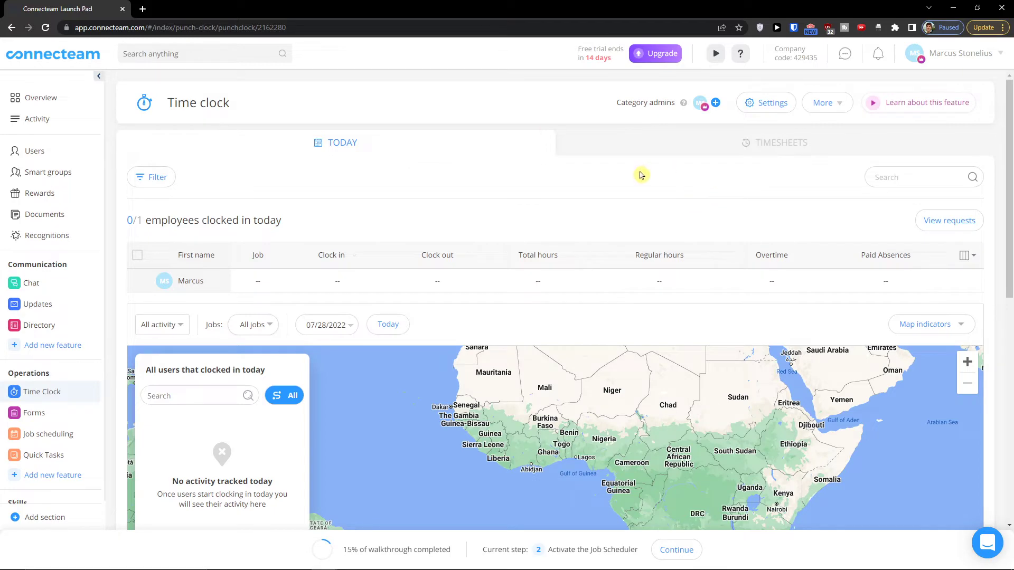
# Step: Review the General Time Clock settings, then show Customize's clock-in methods and approval rules
pyautogui.scroll(-2, 628, 177)
pyautogui.scroll(2, 608, 179)
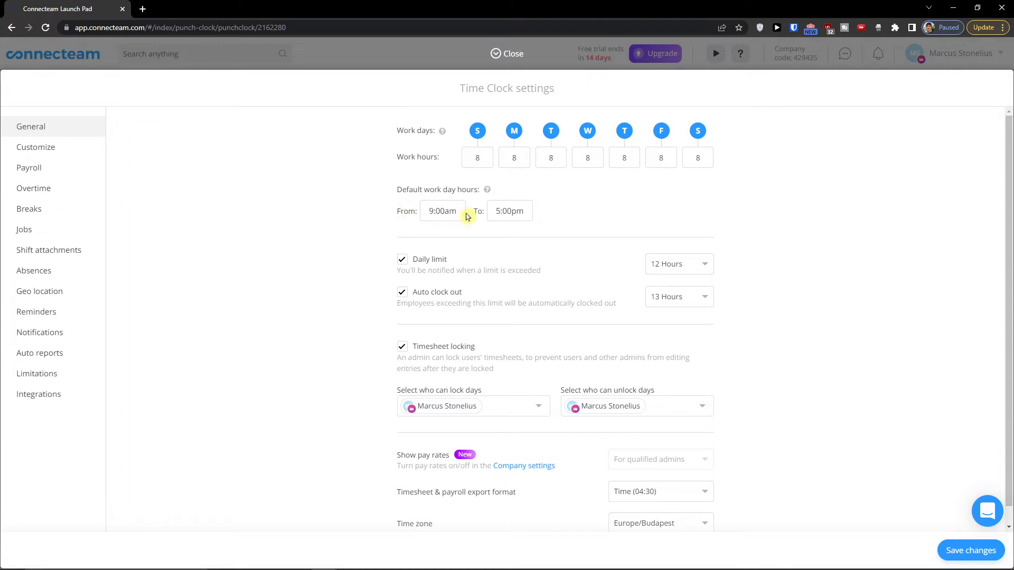
pyautogui.scroll(-1, 581, 225)
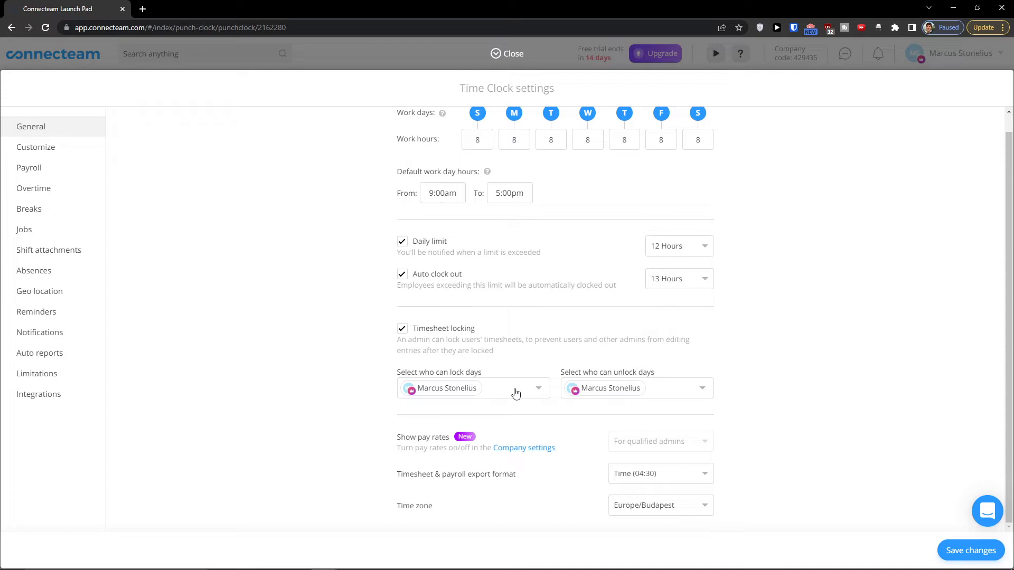
pyautogui.click(25, 146)
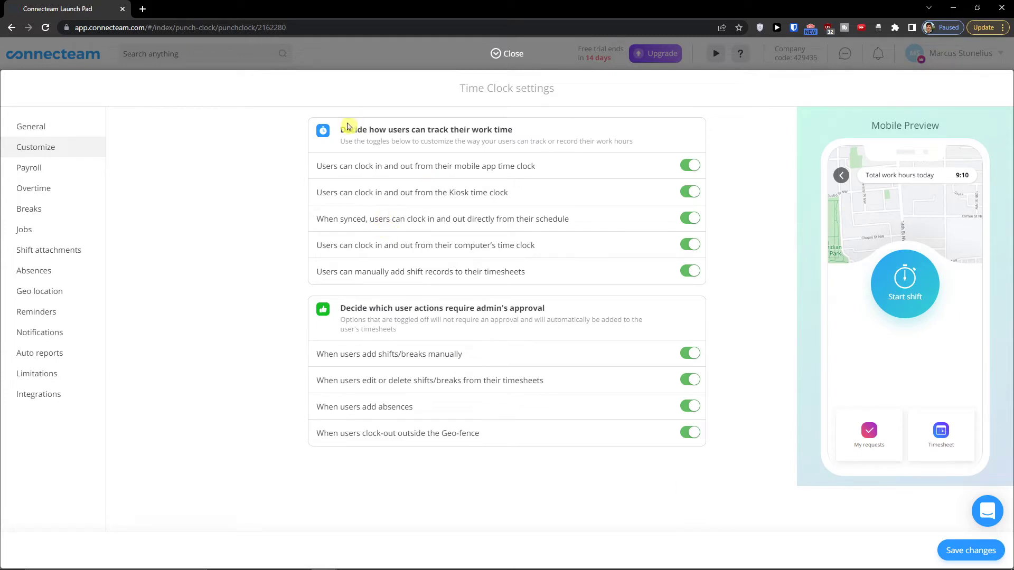
# Step: Open the Overtime settings and scroll through the weekly, daily, holiday, consecutive-day and pay-period rules
pyautogui.moveTo(346, 129); pyautogui.dragTo(534, 131)
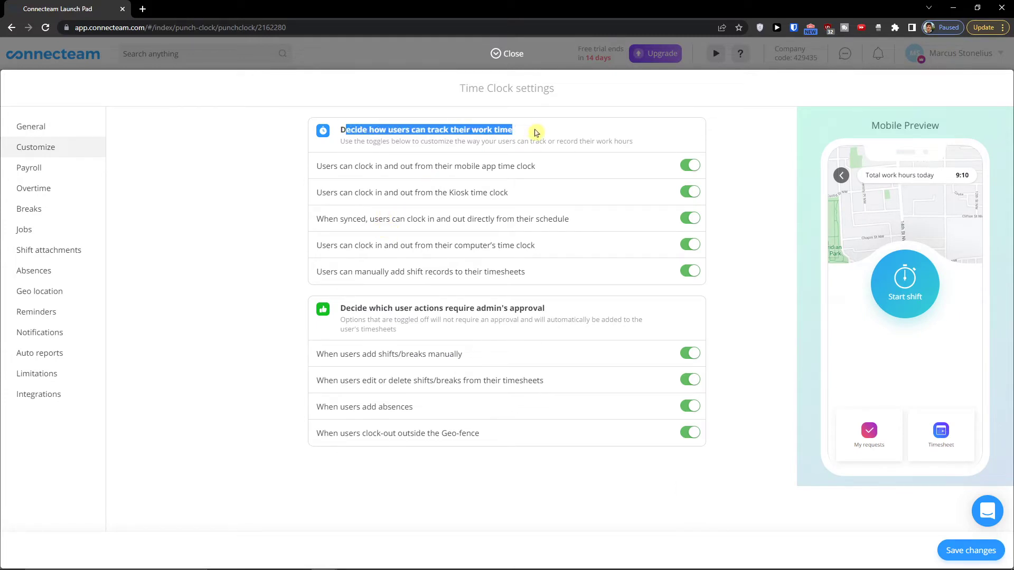
pyautogui.moveTo(340, 308); pyautogui.dragTo(561, 314)
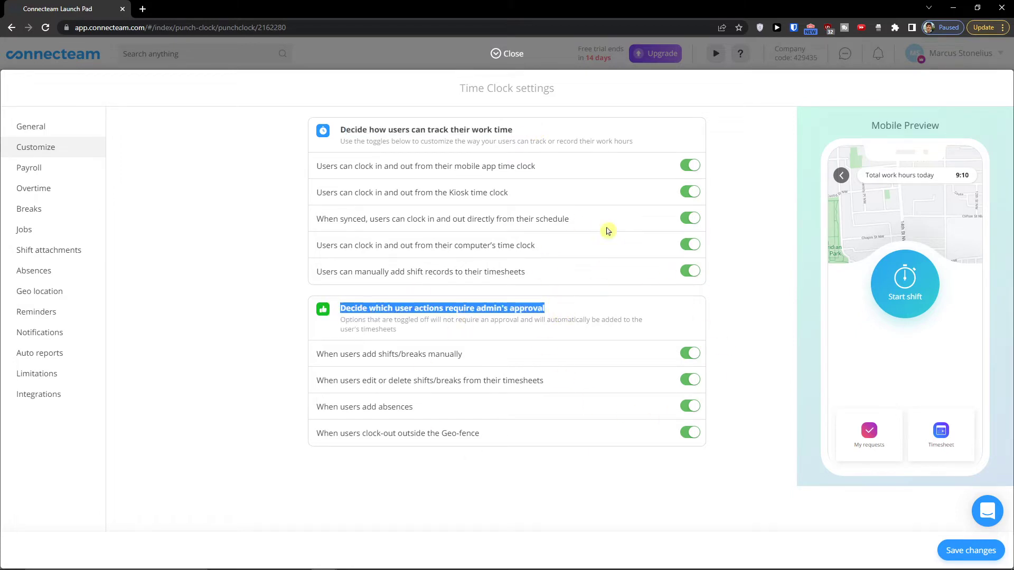
pyautogui.click(84, 176)
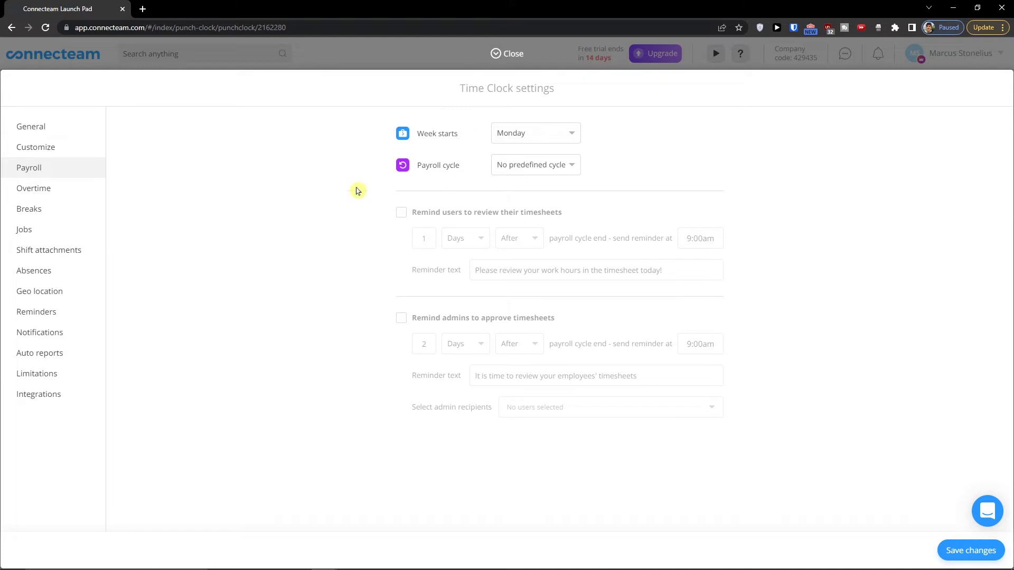
pyautogui.click(45, 195)
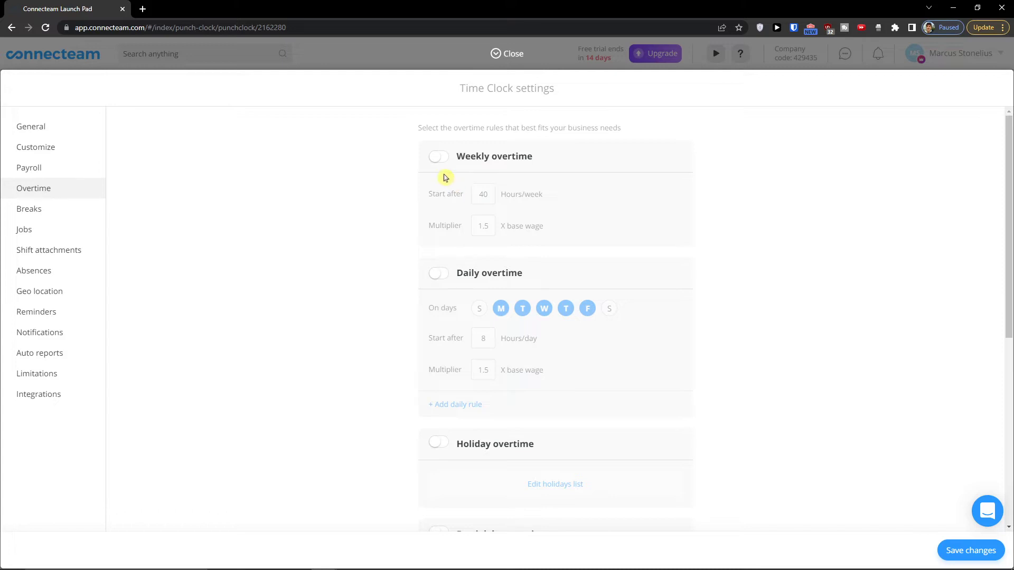
pyautogui.scroll(-2, 444, 180)
pyautogui.scroll(-2, 389, 191)
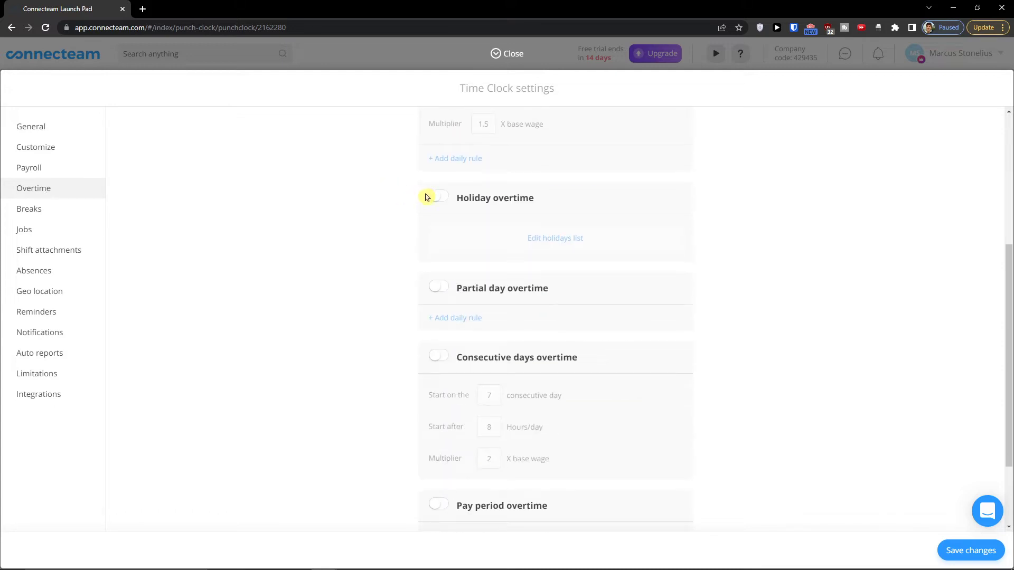
pyautogui.scroll(-2, 467, 292)
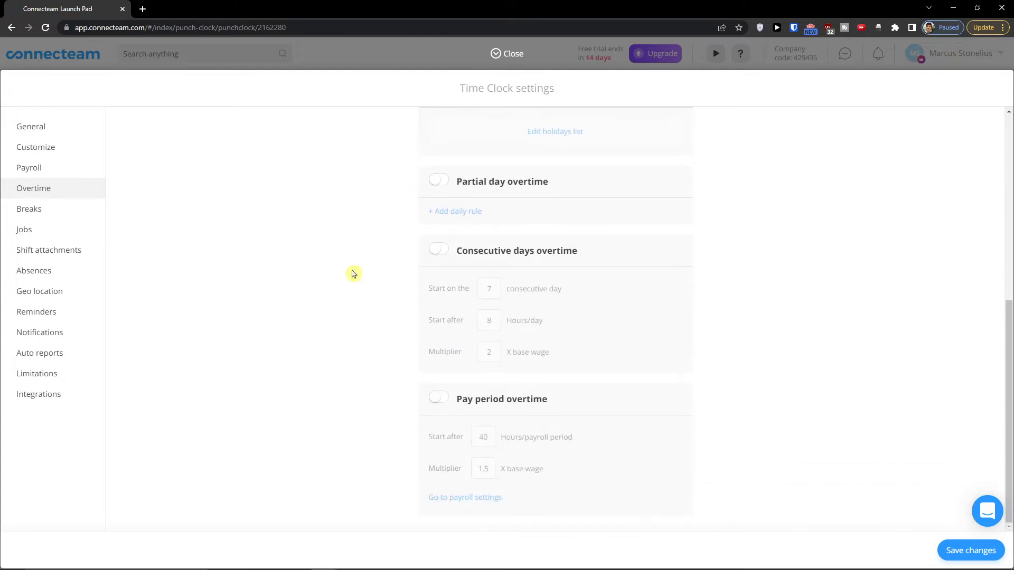
# Step: Review the Breaks, Jobs, Shift attachments, Absences and Geo location settings
pyautogui.click(66, 212)
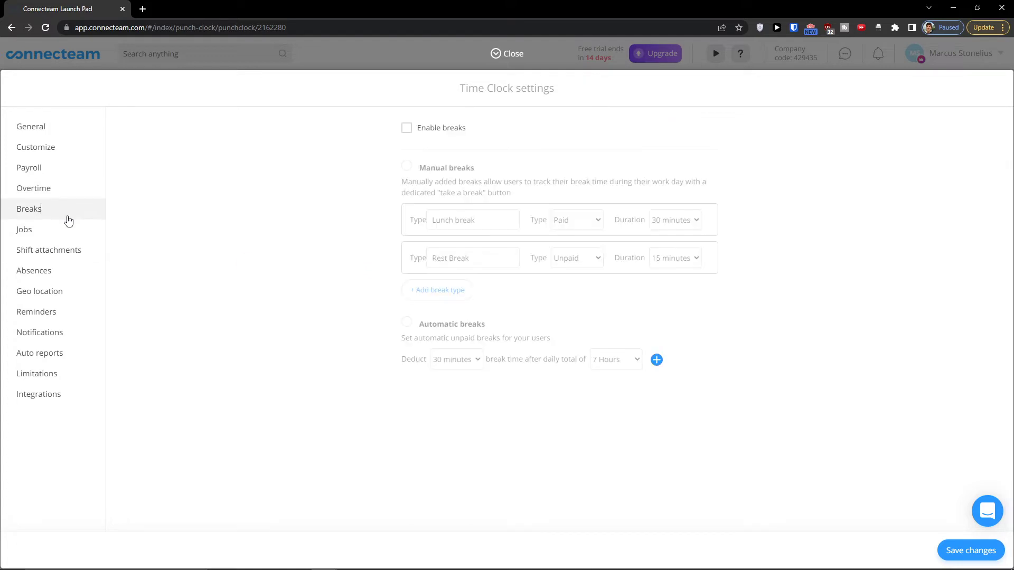
pyautogui.click(91, 238)
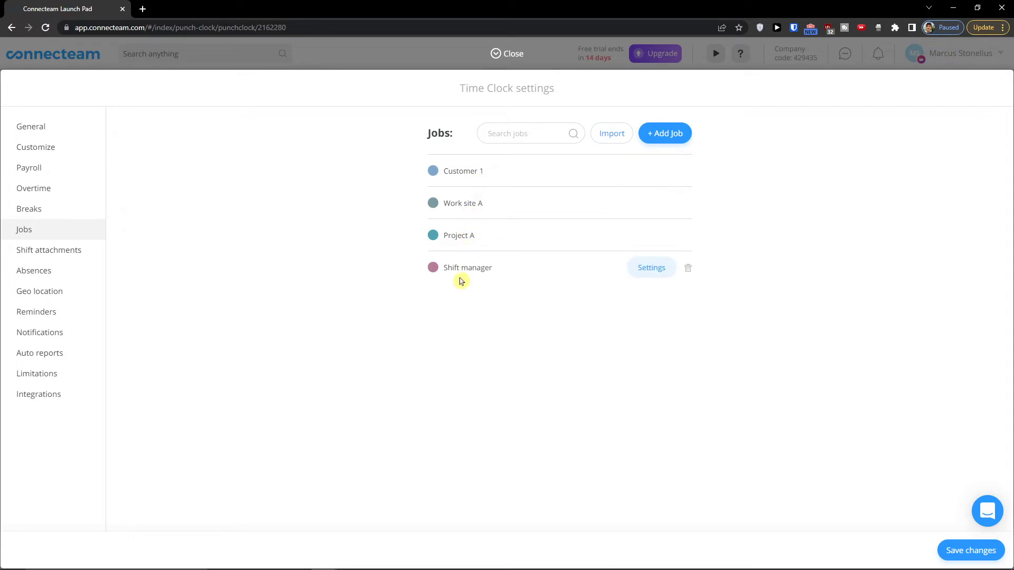
pyautogui.click(87, 254)
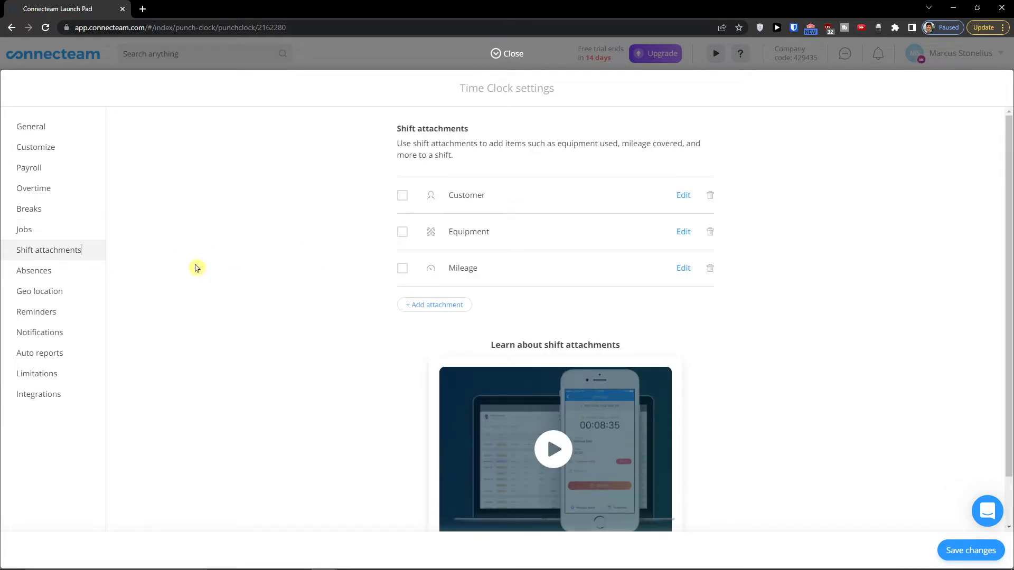
pyautogui.click(78, 278)
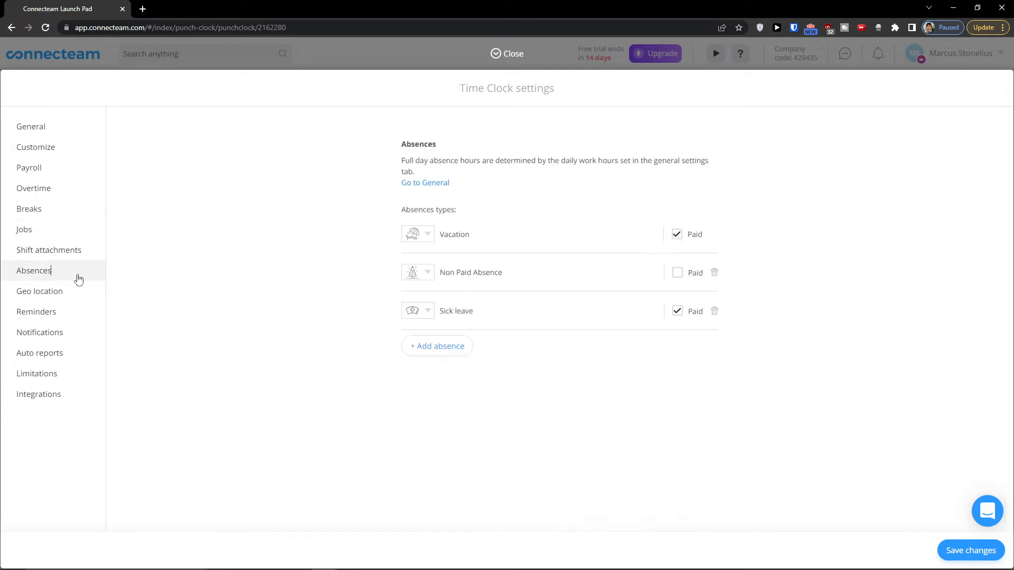
pyautogui.click(52, 302)
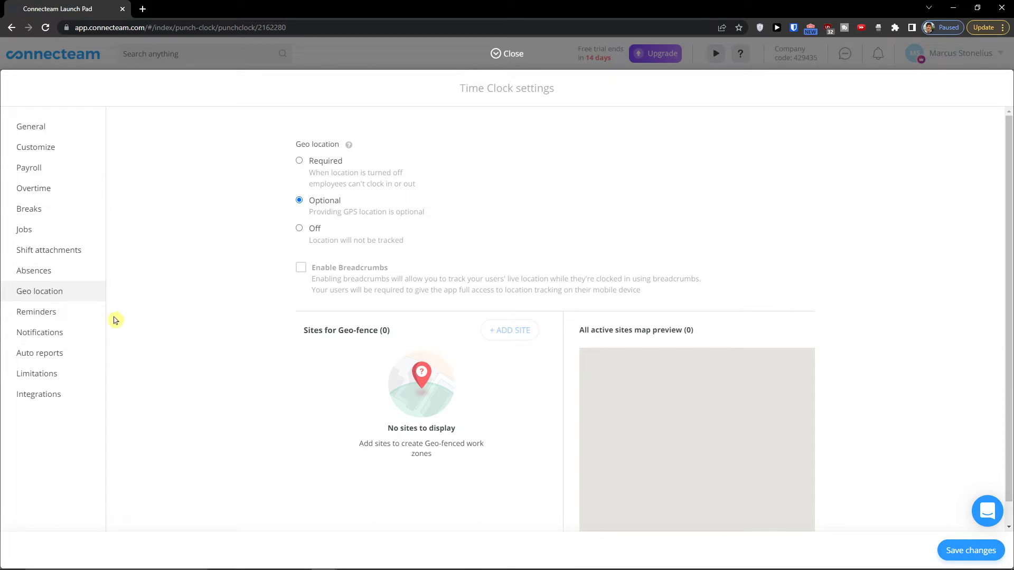
# Step: Check Reminders, Notifications, Auto reports, Limitations and Integrations, then save the Time Clock settings
pyautogui.click(41, 318)
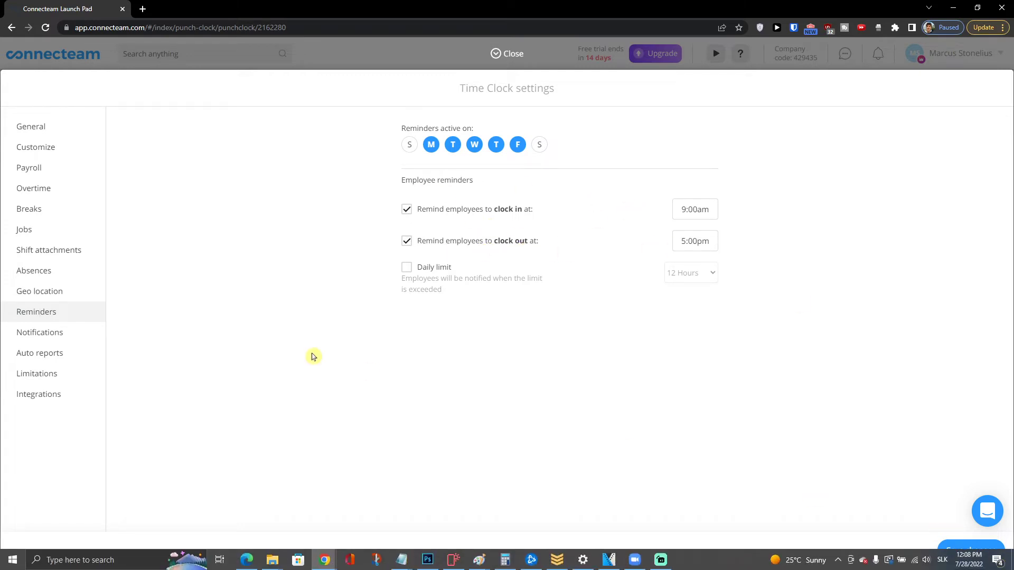
pyautogui.click(93, 332)
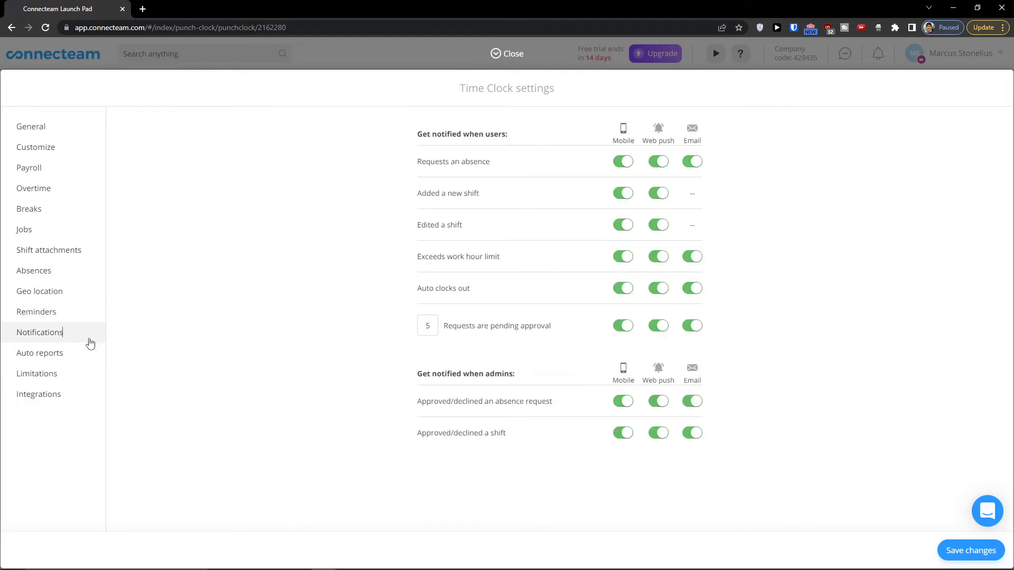
pyautogui.click(82, 356)
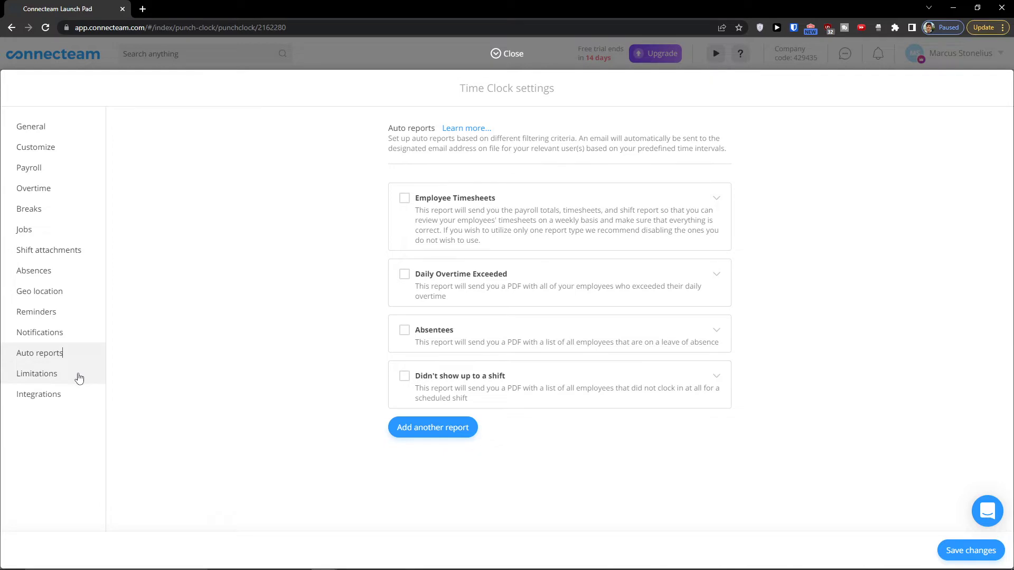
pyautogui.click(80, 378)
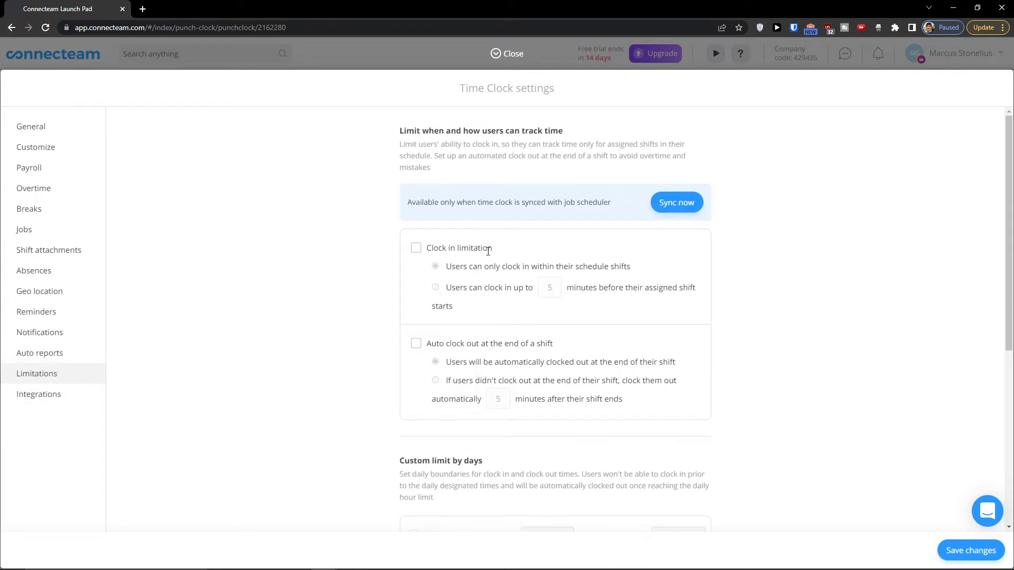
pyautogui.click(84, 394)
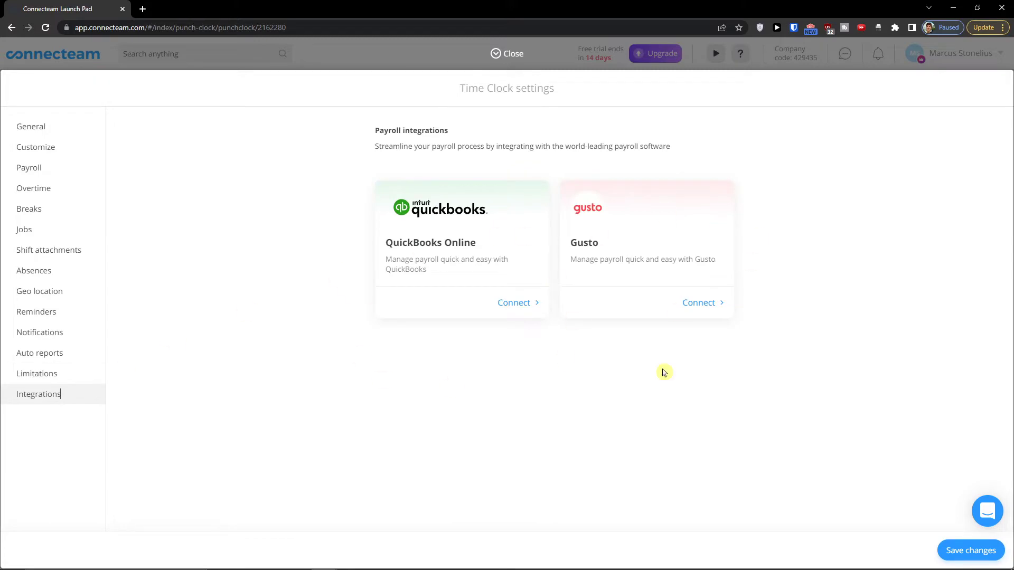
pyautogui.click(957, 547)
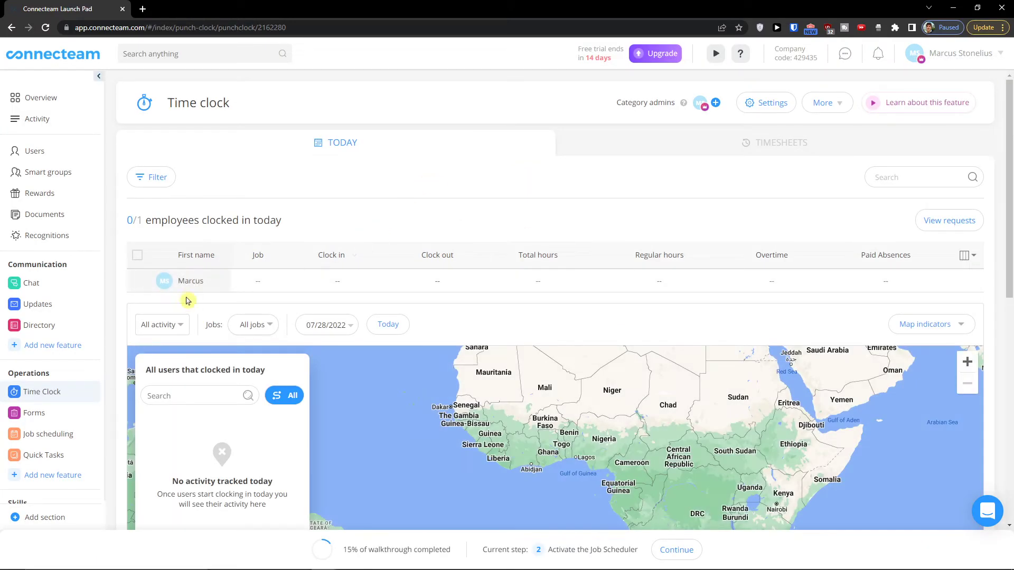
# Step: In the employee's timesheet, assign the job Customer 1 to Thu 7/28
pyautogui.click(262, 283)
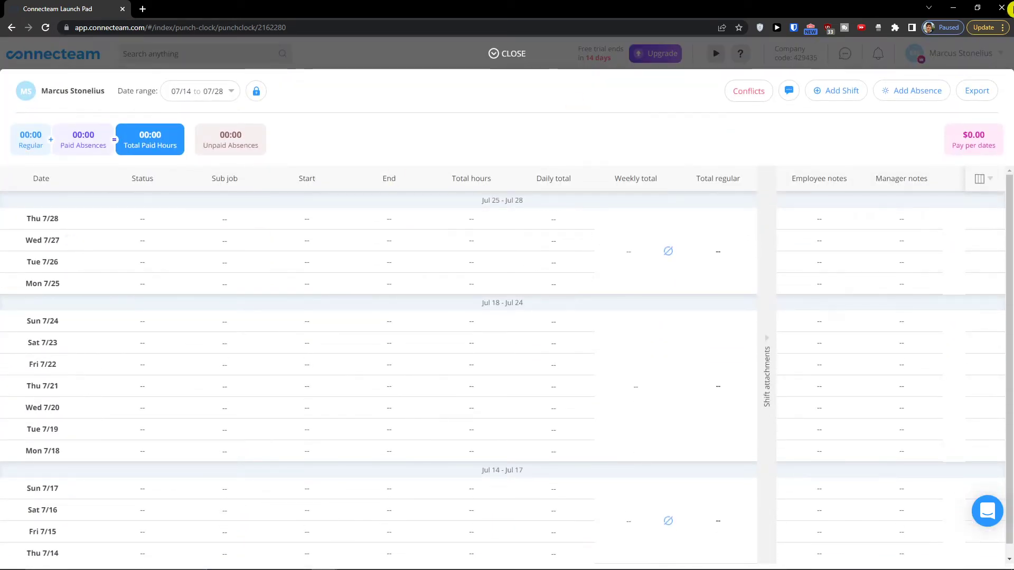
pyautogui.click(211, 64)
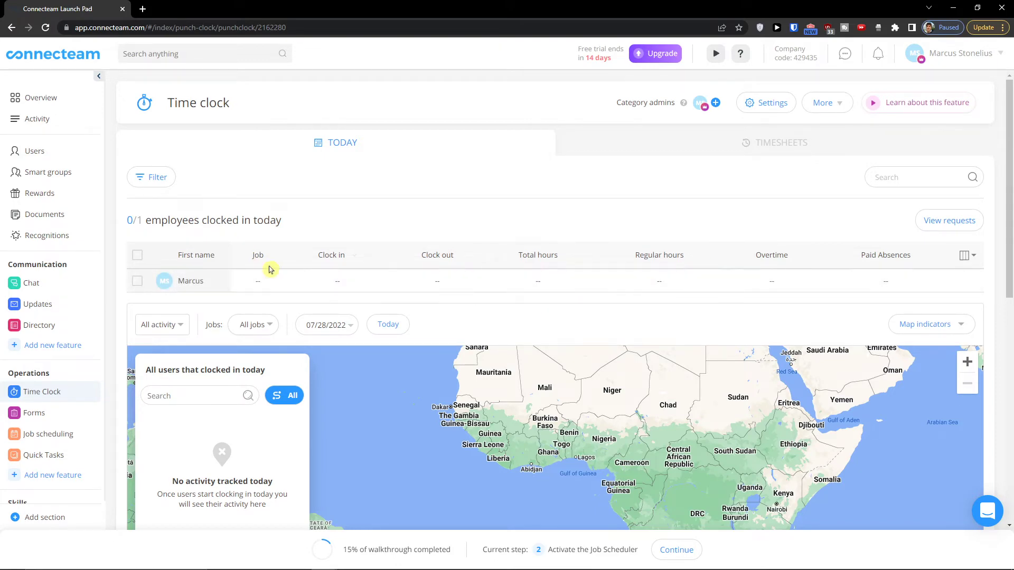
pyautogui.click(227, 280)
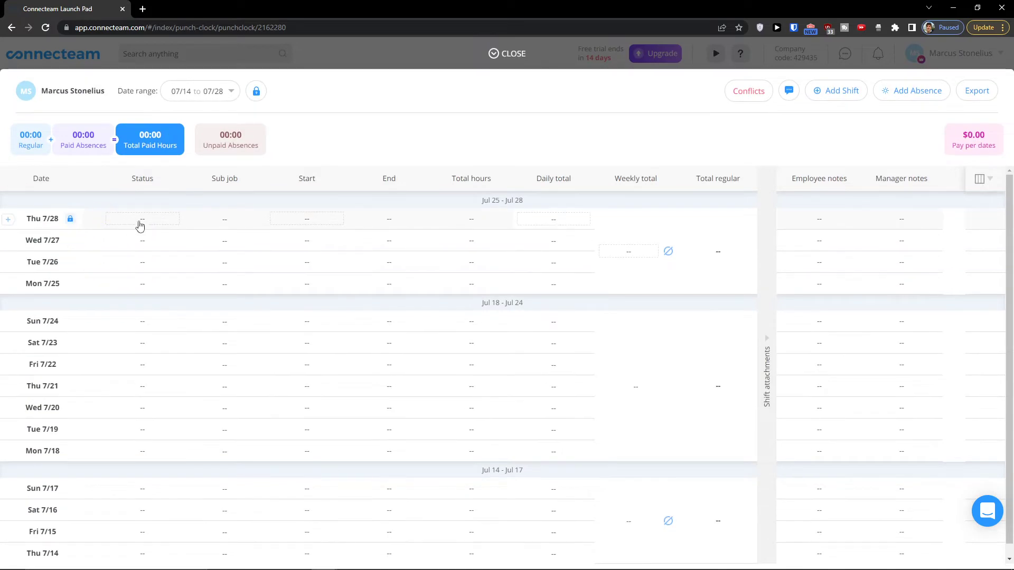
pyautogui.click(141, 226)
pyautogui.click(201, 216)
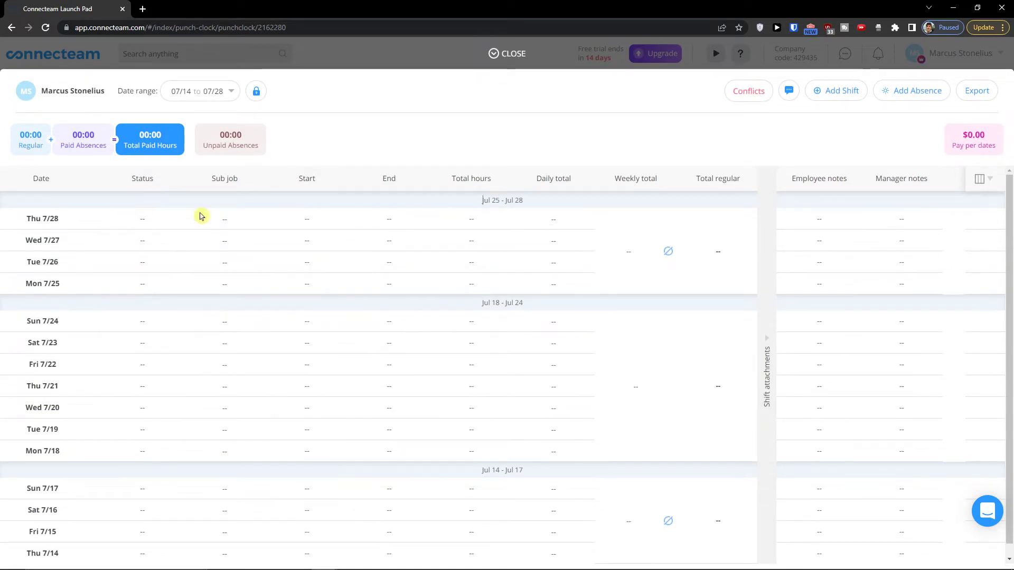
pyautogui.click(156, 218)
pyautogui.click(174, 256)
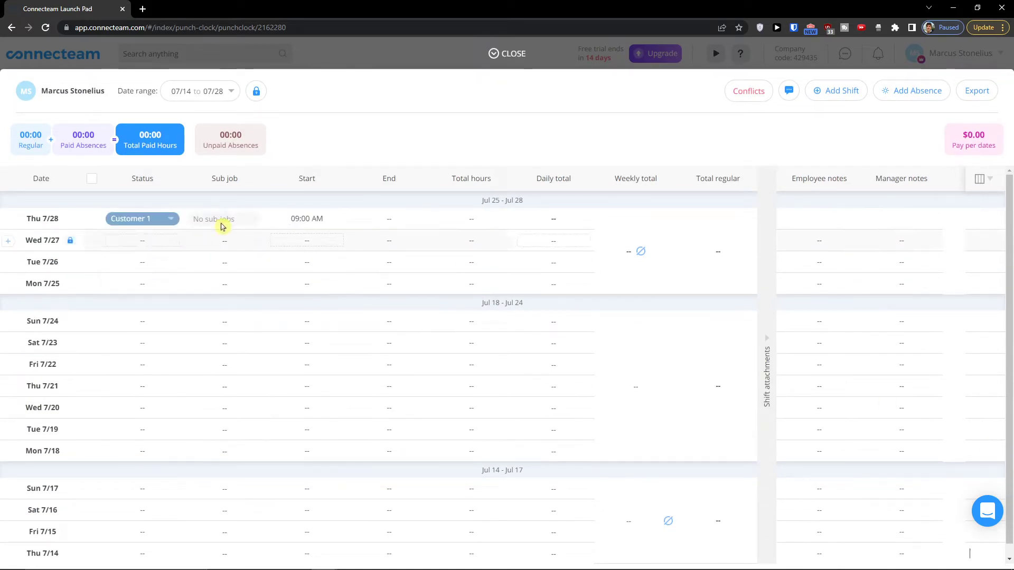
# Step: Set the Thu 7/28 shift's end time to 12:00 PM, leaving Wed 7/27 empty
pyautogui.click(360, 217)
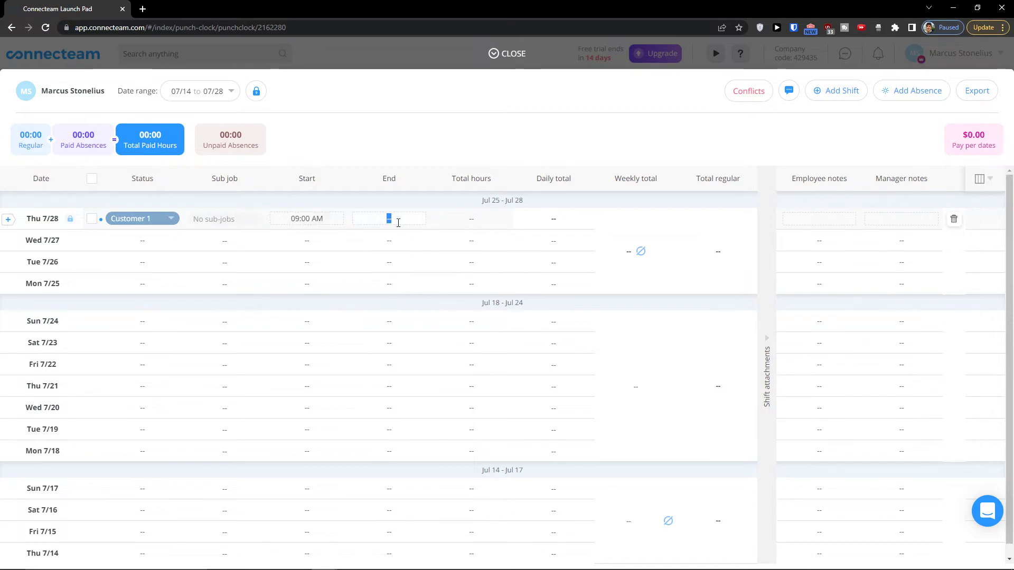
pyautogui.hotkey('shift', 'Tab')
pyautogui.click(372, 218)
pyautogui.press('Tab')
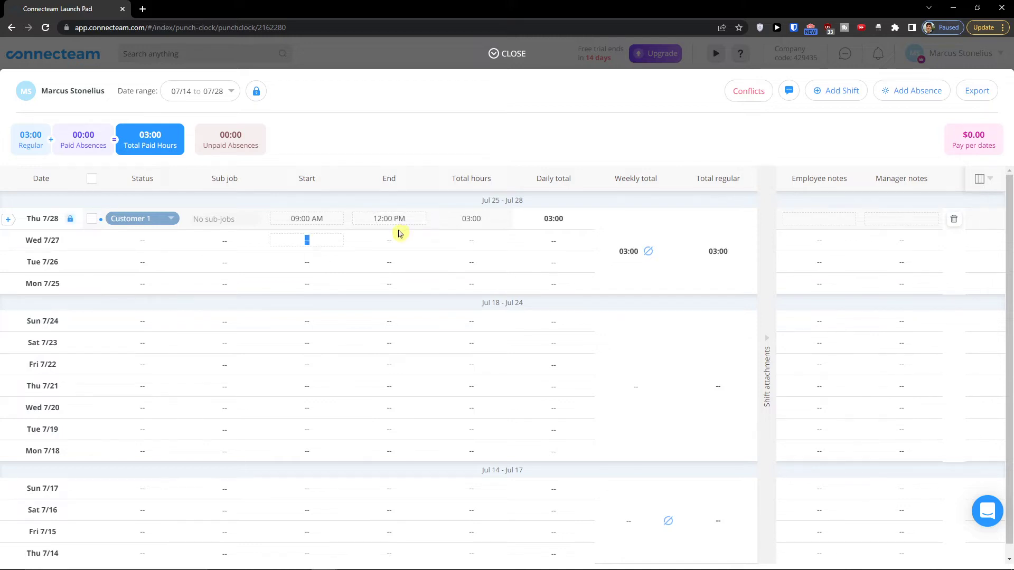
pyautogui.click(589, 221)
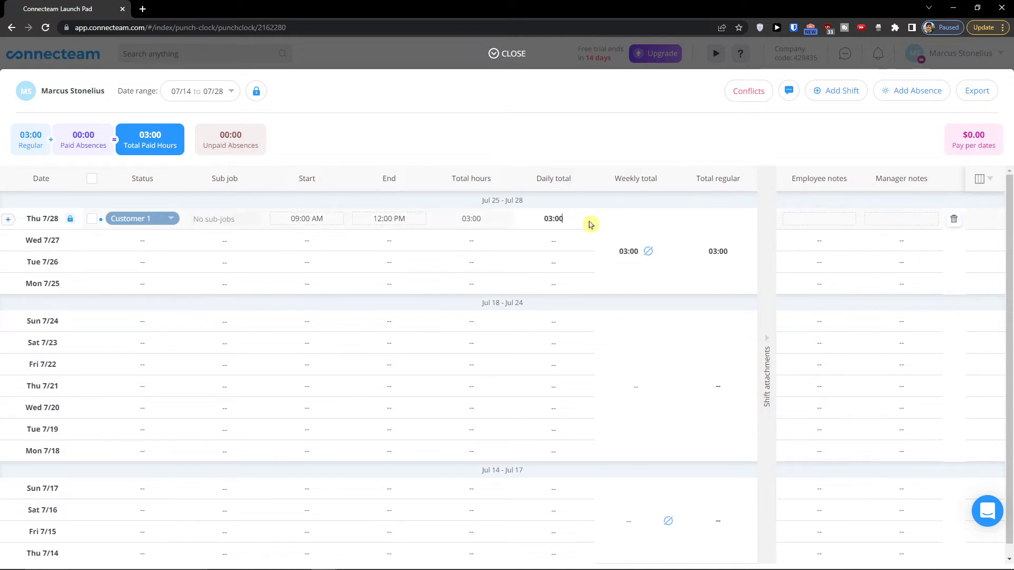
# Step: Close the add-shift form and timesheet, then look at the extra Time Clock actions
pyautogui.click(858, 100)
pyautogui.click(560, 119)
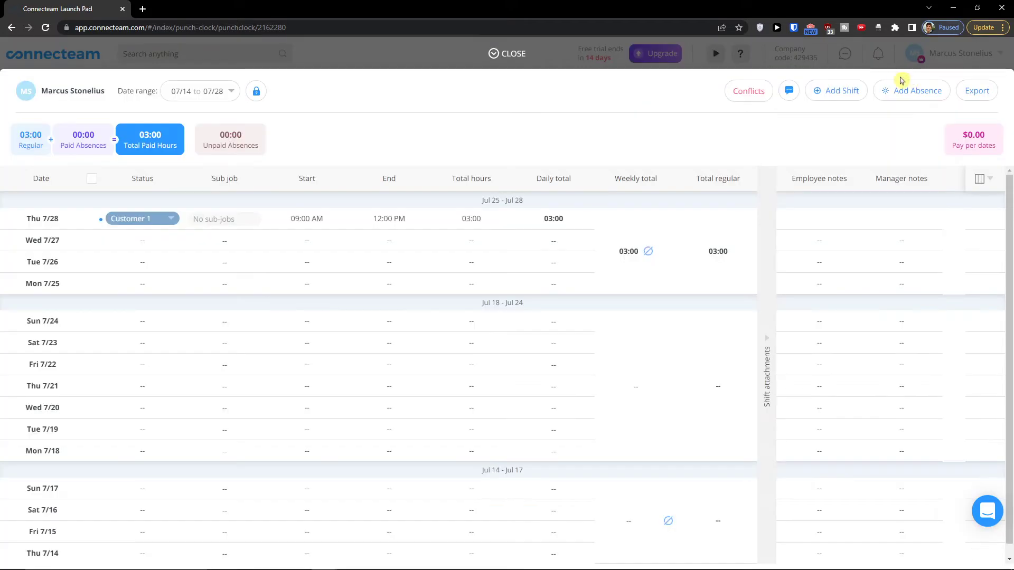
pyautogui.click(399, 55)
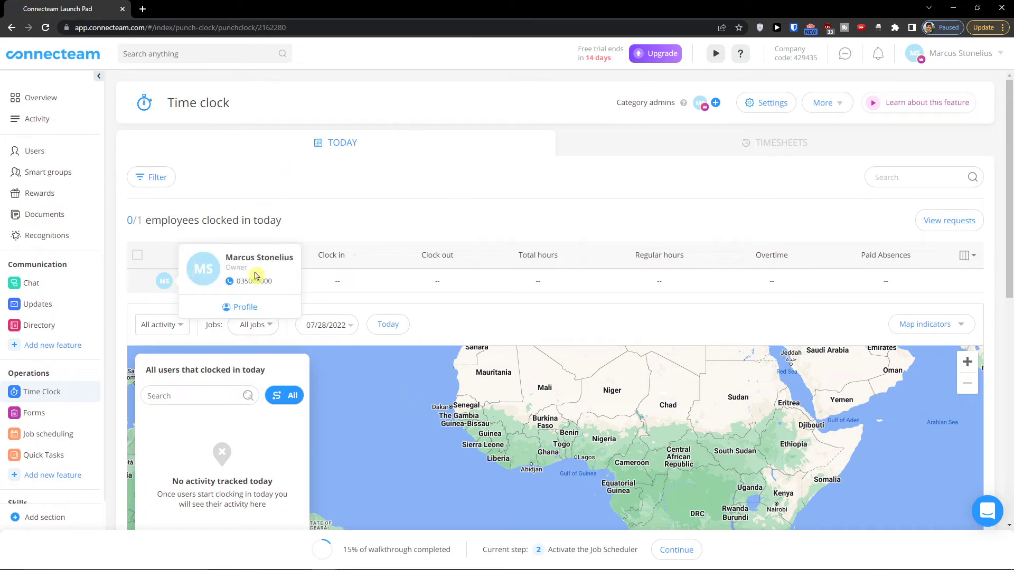
pyautogui.click(429, 281)
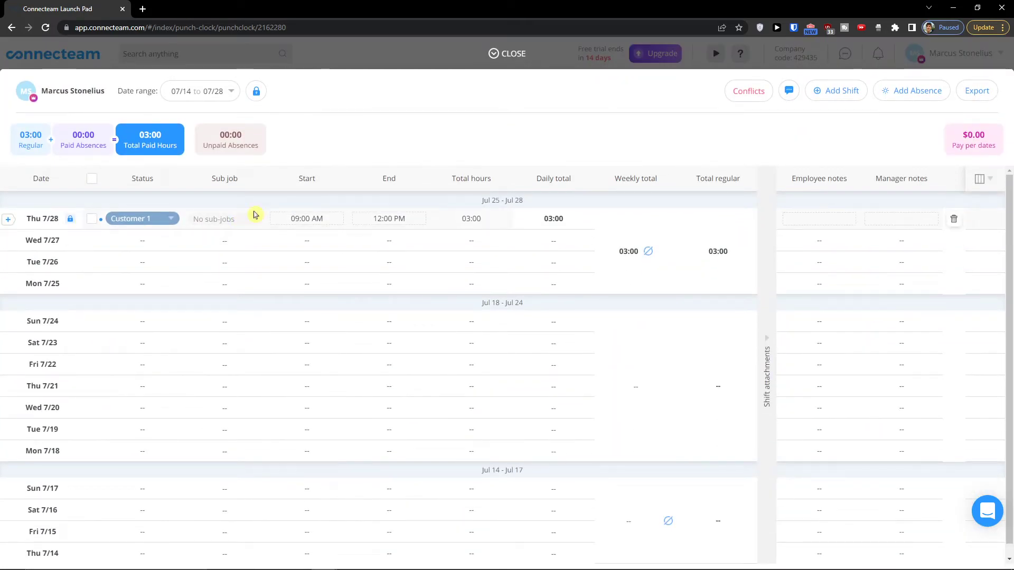
pyautogui.click(343, 49)
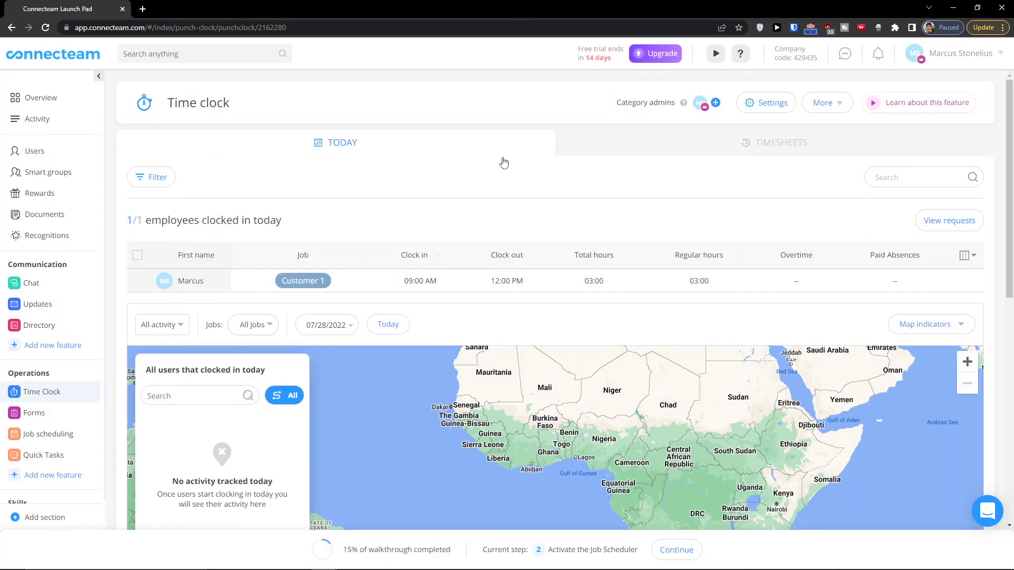
pyautogui.click(819, 105)
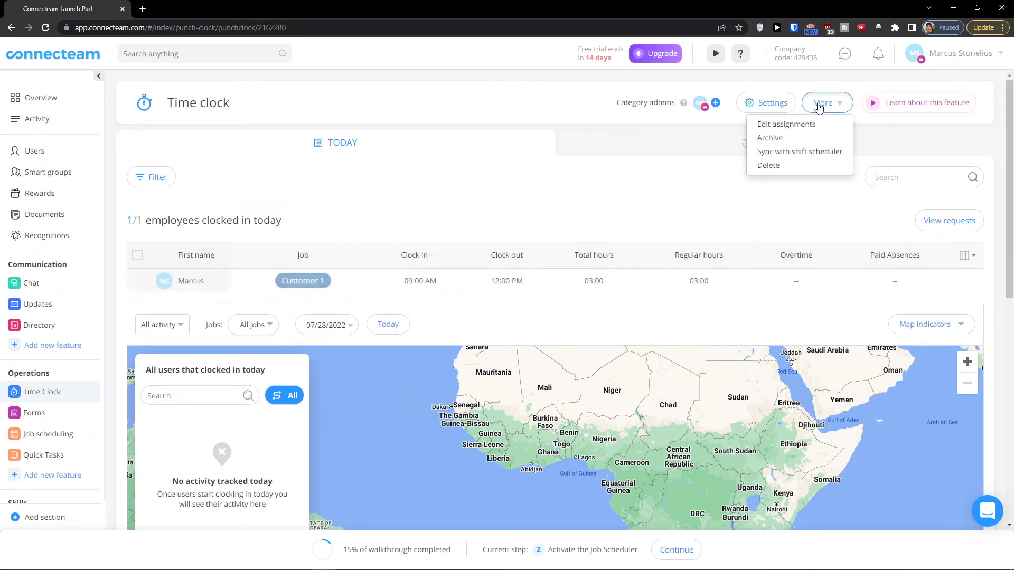
pyautogui.scroll(-2, 669, 244)
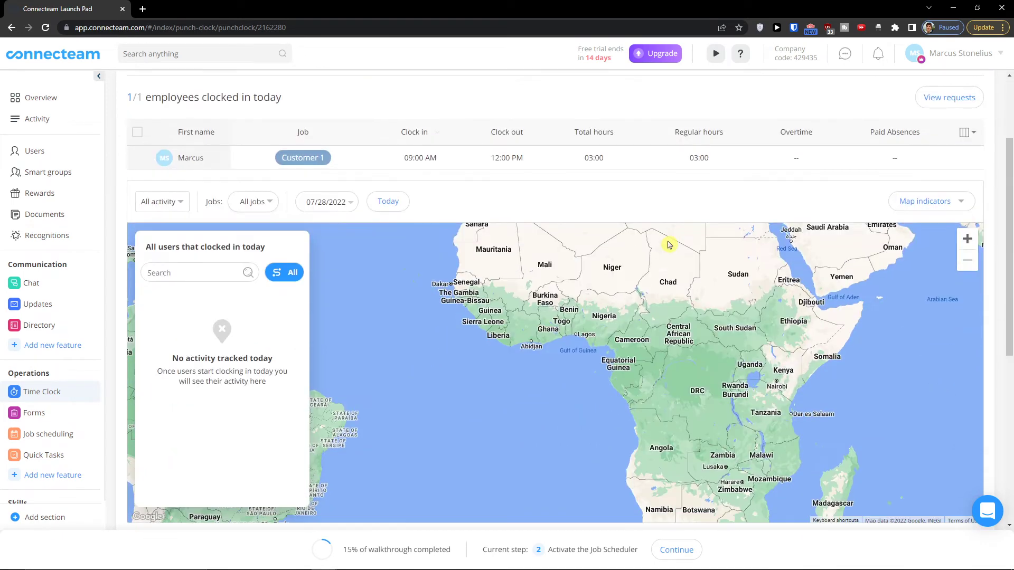
pyautogui.scroll(-6, 522, 220)
pyautogui.scroll(8, 522, 217)
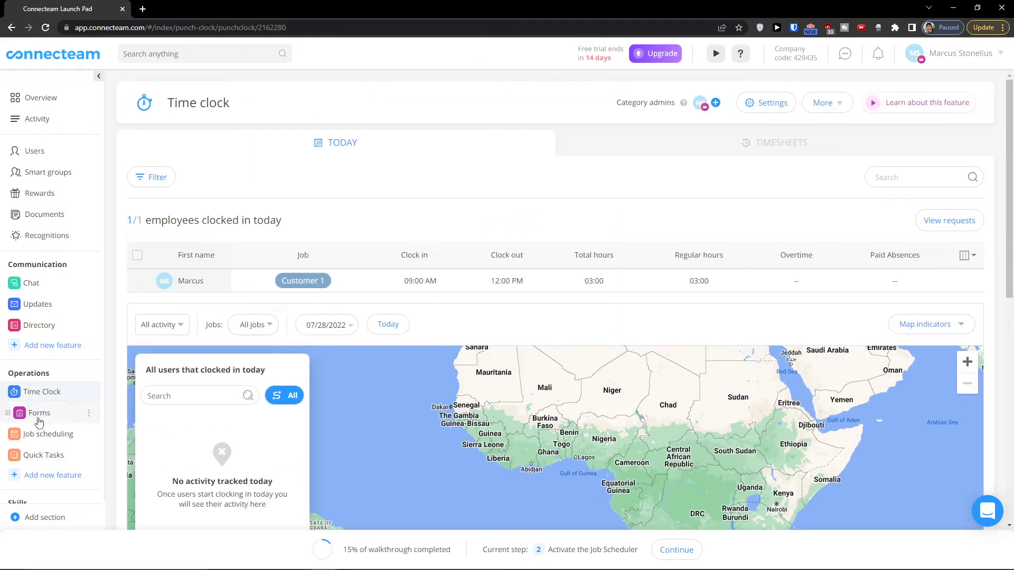
# Step: Go to the Forms feature and read its description
pyautogui.click(39, 415)
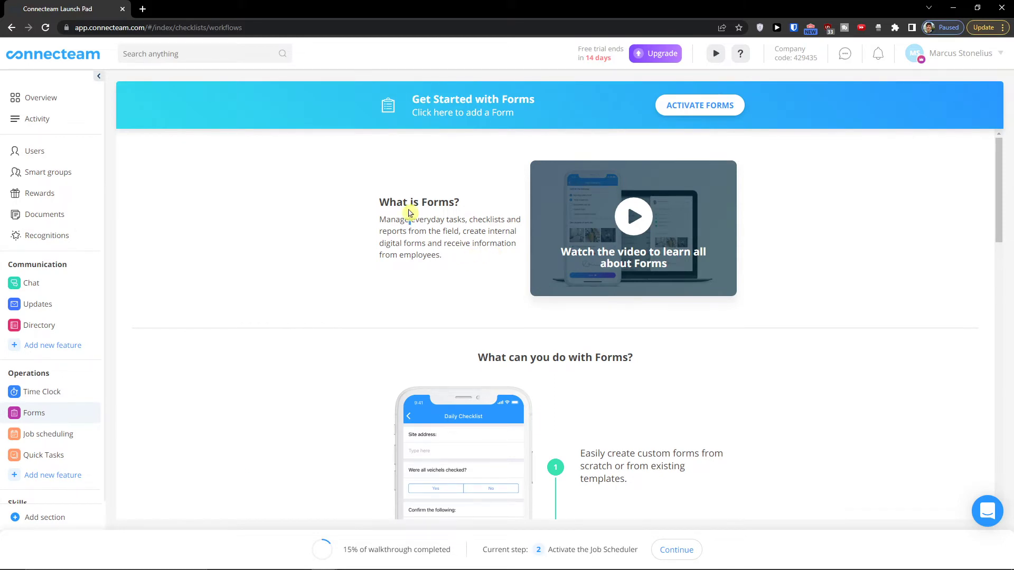
pyautogui.moveTo(411, 220); pyautogui.dragTo(458, 259)
pyautogui.moveTo(384, 243); pyautogui.dragTo(457, 265)
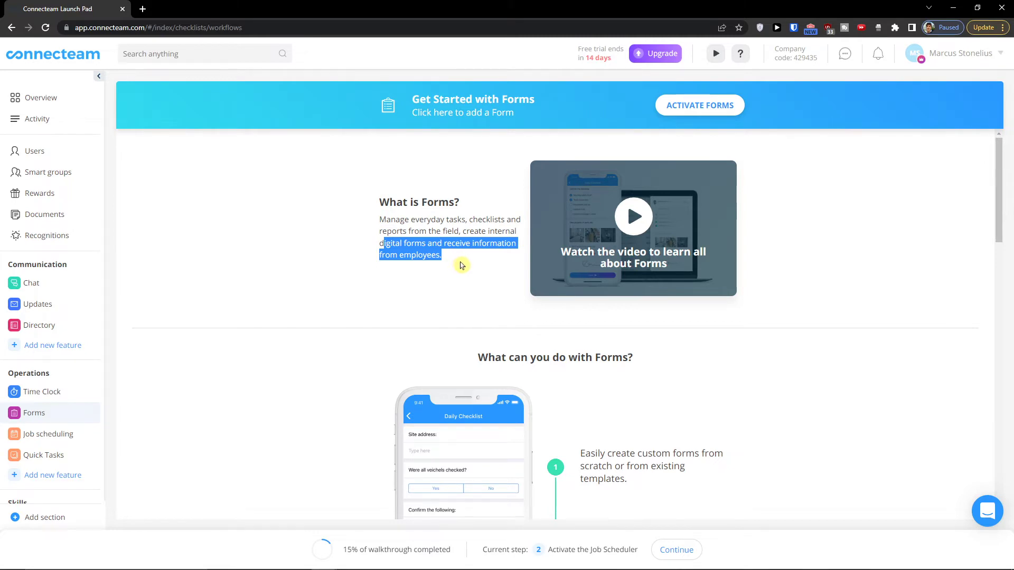
# Step: Preview the Sick Leave and Vacation Request templates, then pick the Vacation Request Form template
pyautogui.click(690, 112)
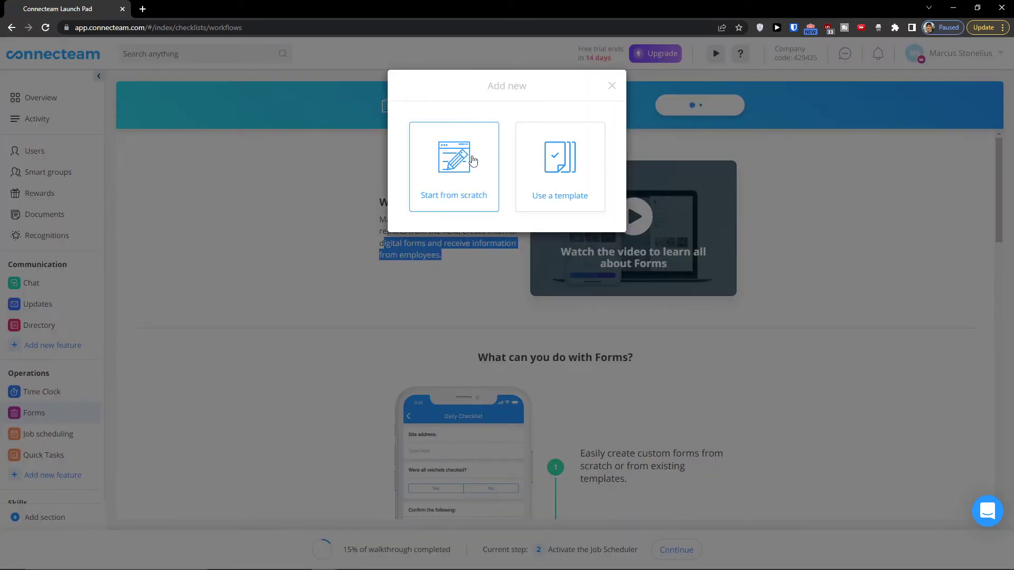
pyautogui.click(549, 163)
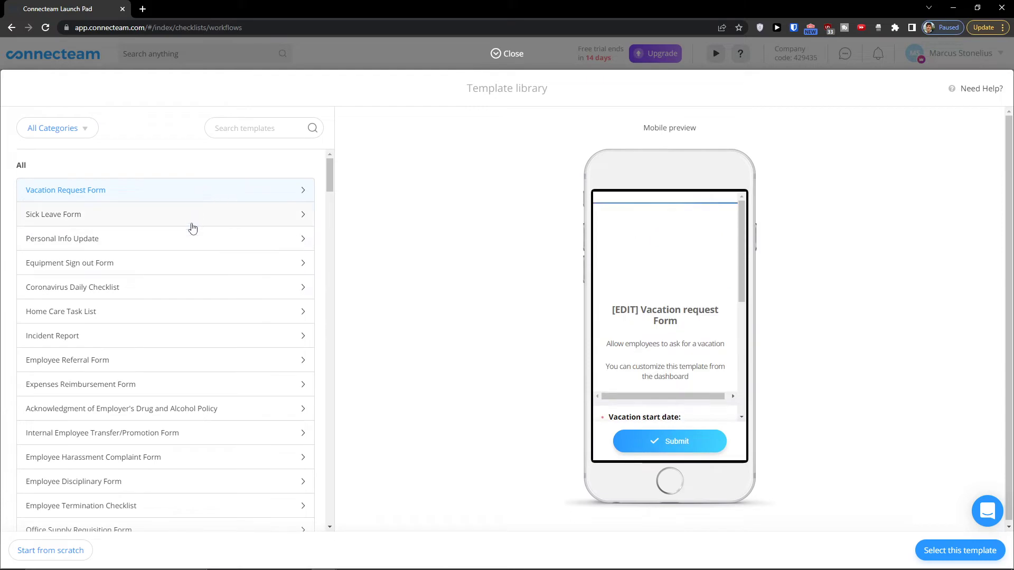
pyautogui.scroll(-5, 690, 317)
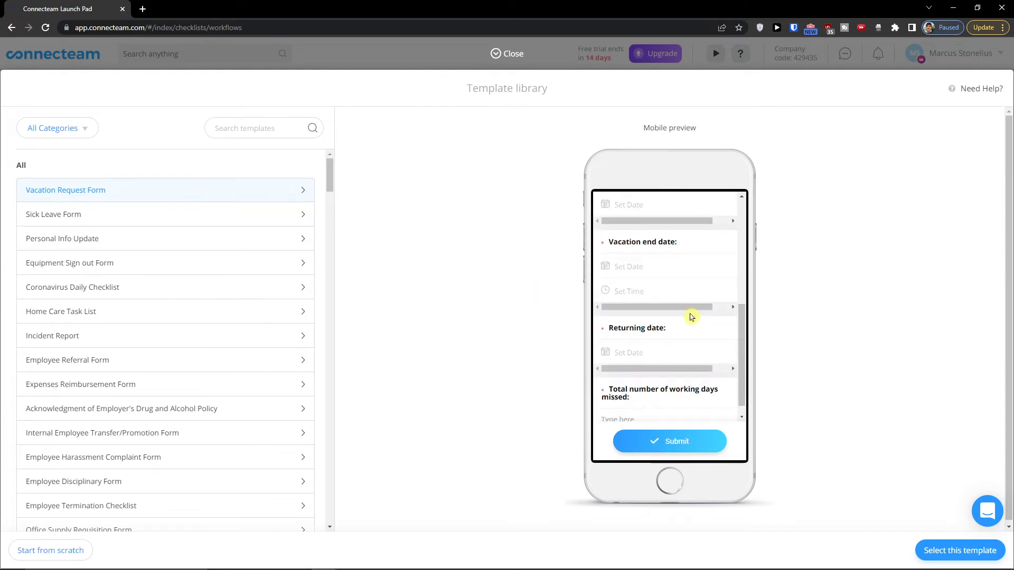
pyautogui.click(217, 218)
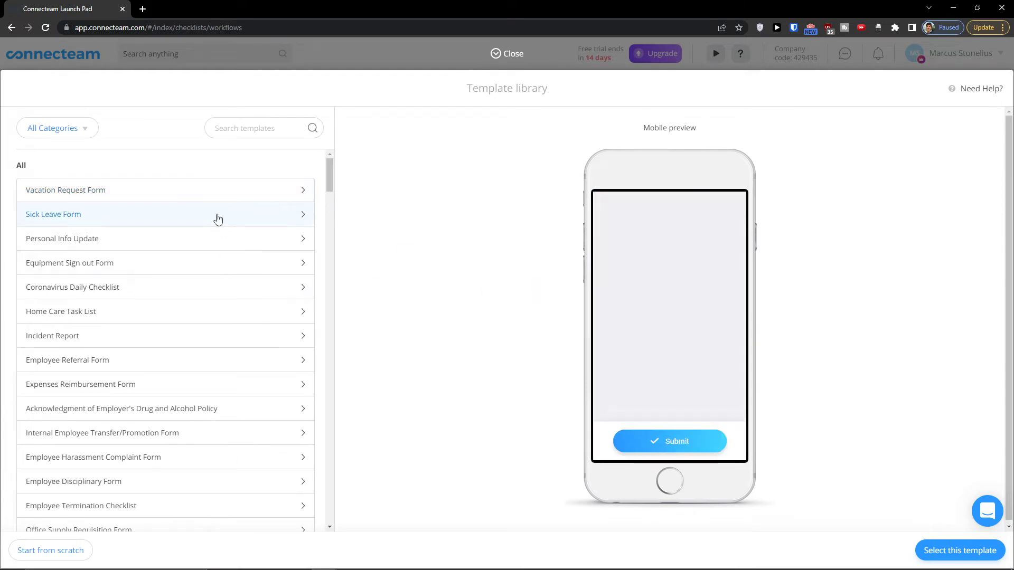
pyautogui.scroll(-5, 707, 326)
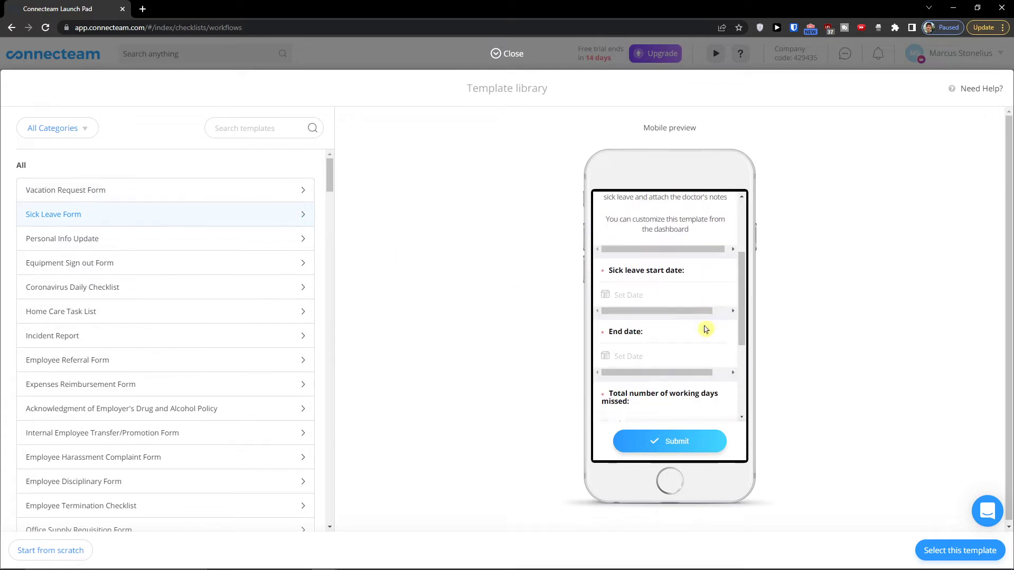
pyautogui.click(164, 189)
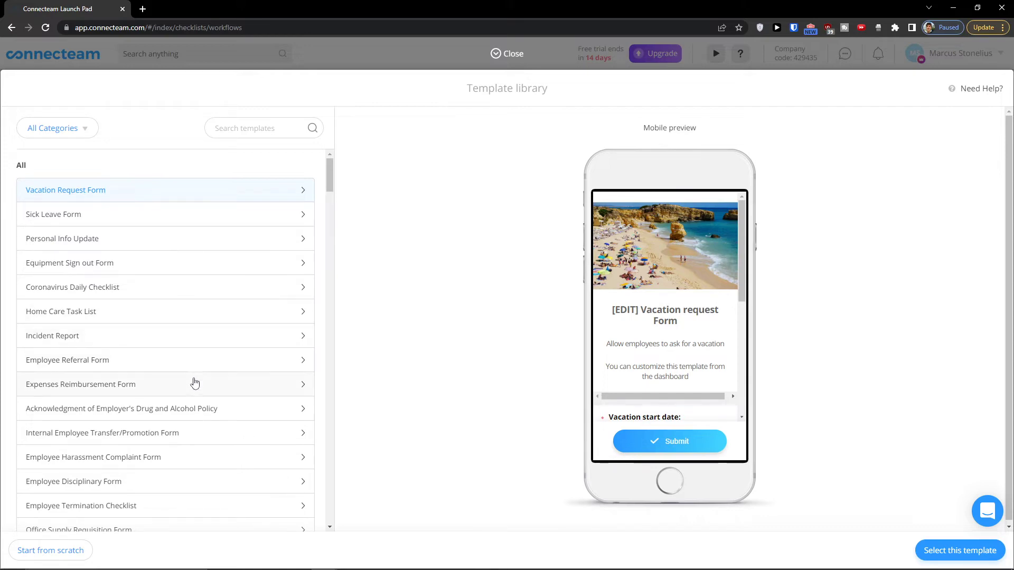
pyautogui.click(950, 550)
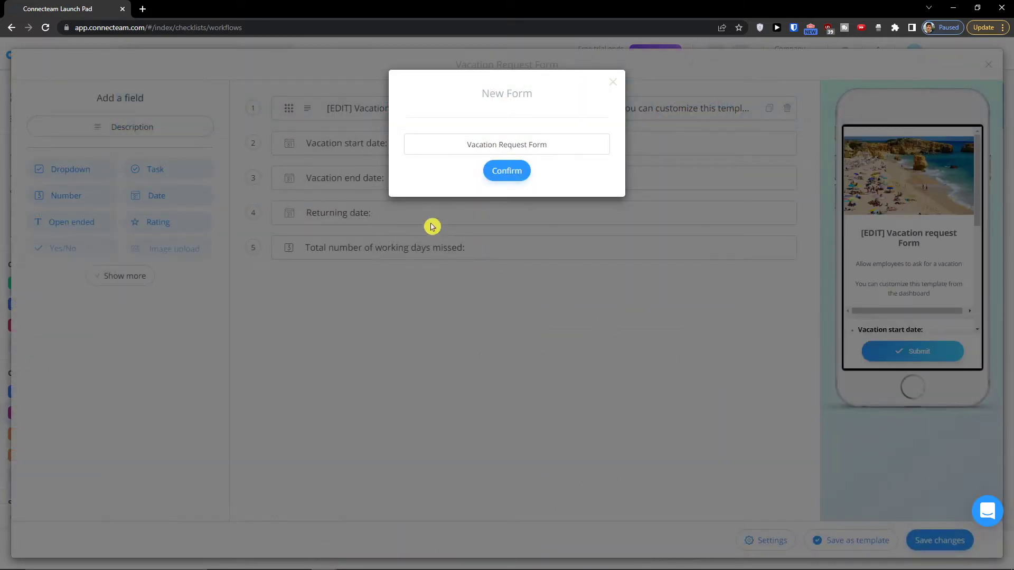
# Step: Accept 'Vacation Request Form' as the new form's name and scroll through its fields
pyautogui.click(499, 173)
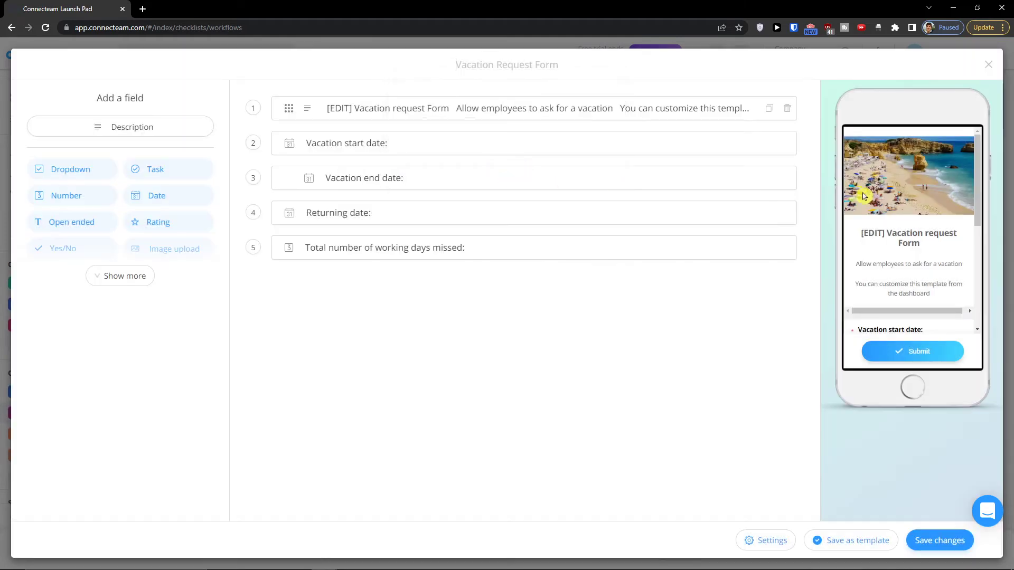
pyautogui.scroll(-2, 903, 218)
pyautogui.scroll(-2, 903, 219)
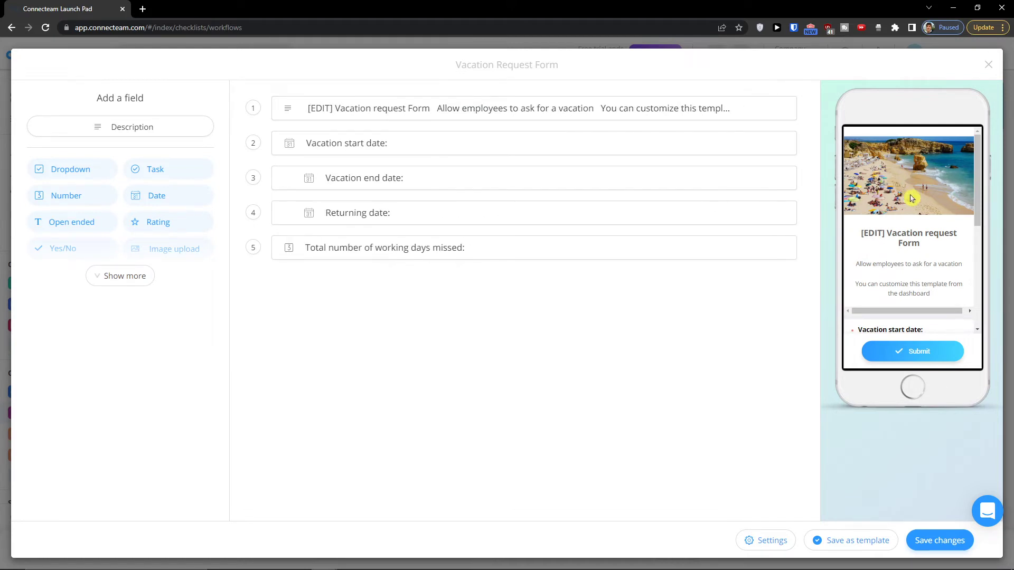
pyautogui.scroll(-2, 919, 213)
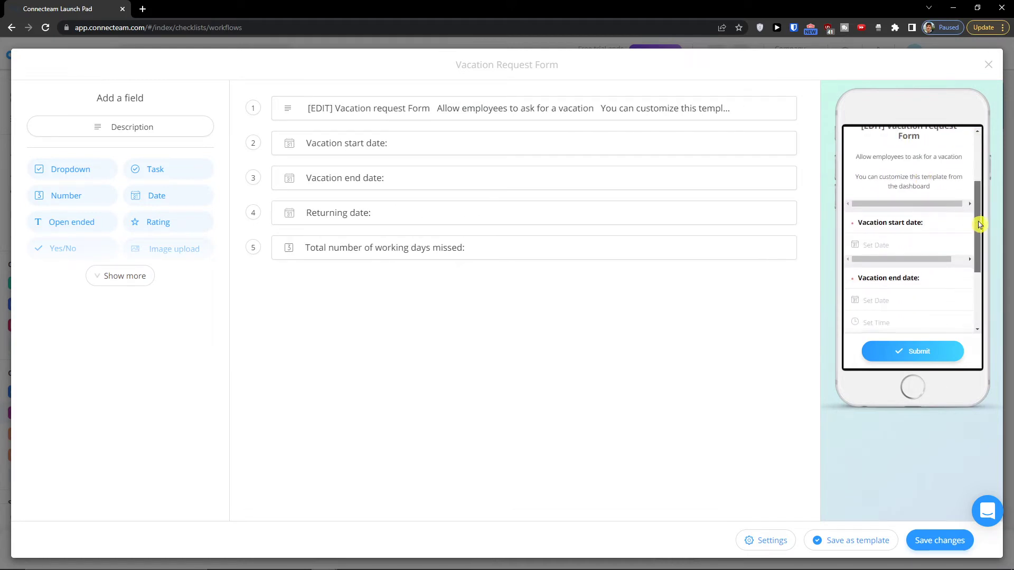
pyautogui.moveTo(980, 225); pyautogui.dragTo(989, 294)
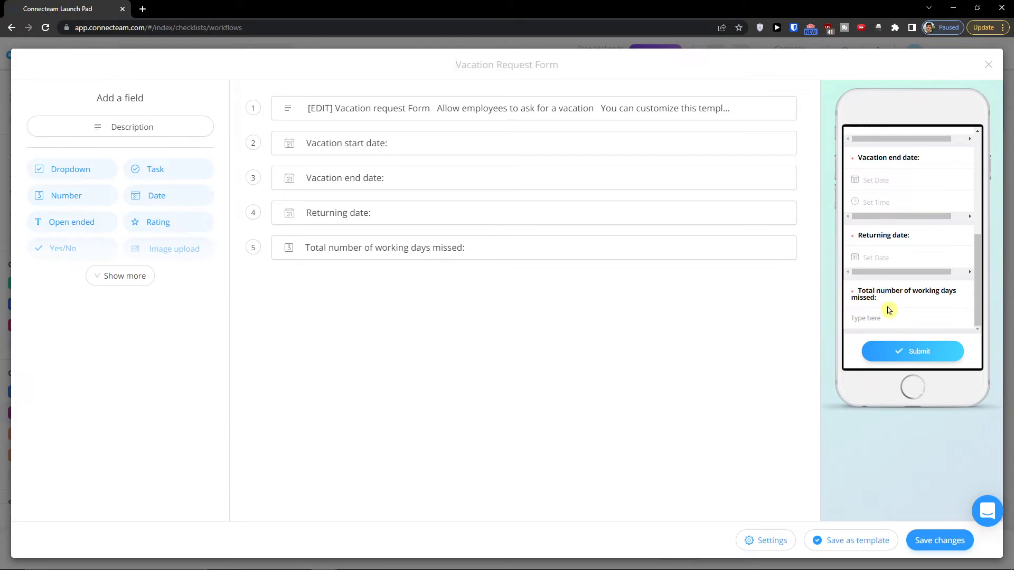
pyautogui.scroll(10, 887, 306)
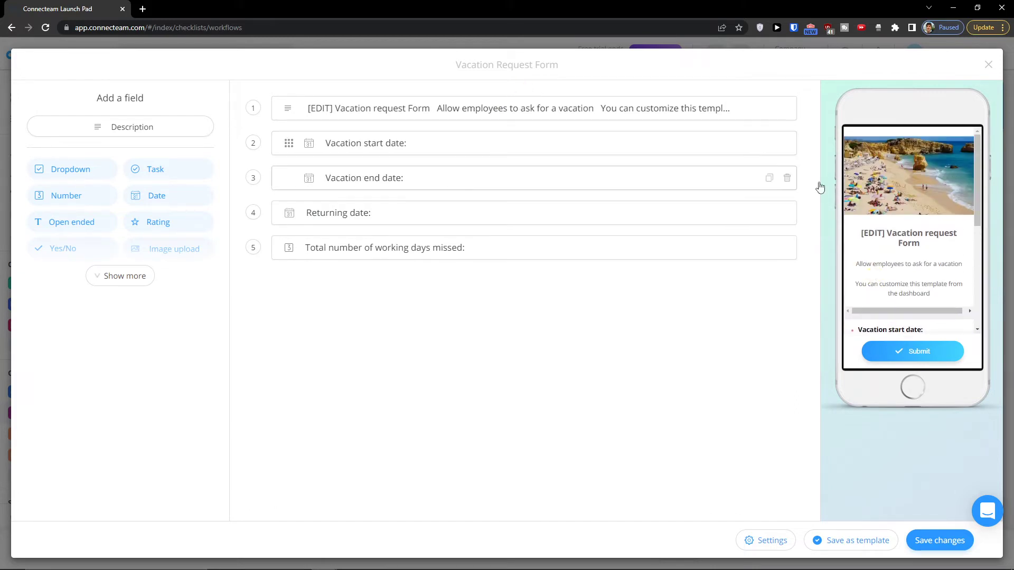
pyautogui.scroll(-3, 914, 243)
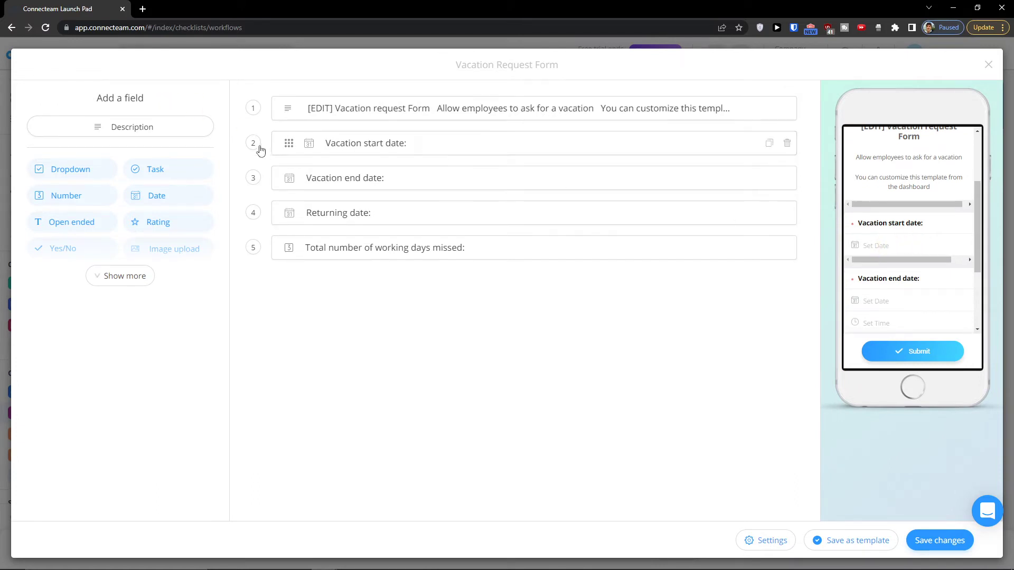
# Step: Move Vacation start date below end date and back, then add a Yes/No question field
pyautogui.moveTo(290, 145); pyautogui.dragTo(292, 206)
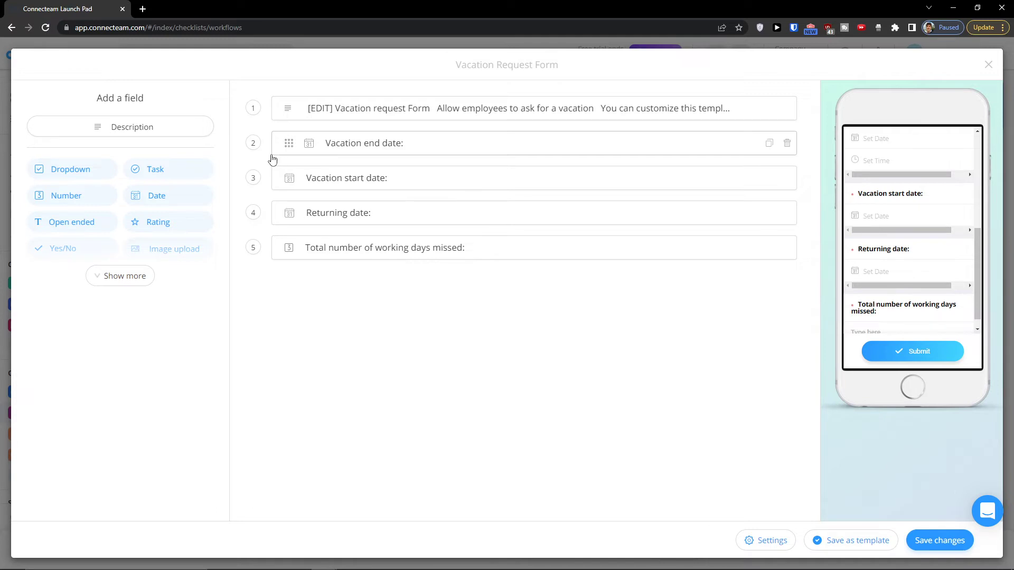
pyautogui.moveTo(280, 183); pyautogui.dragTo(283, 146)
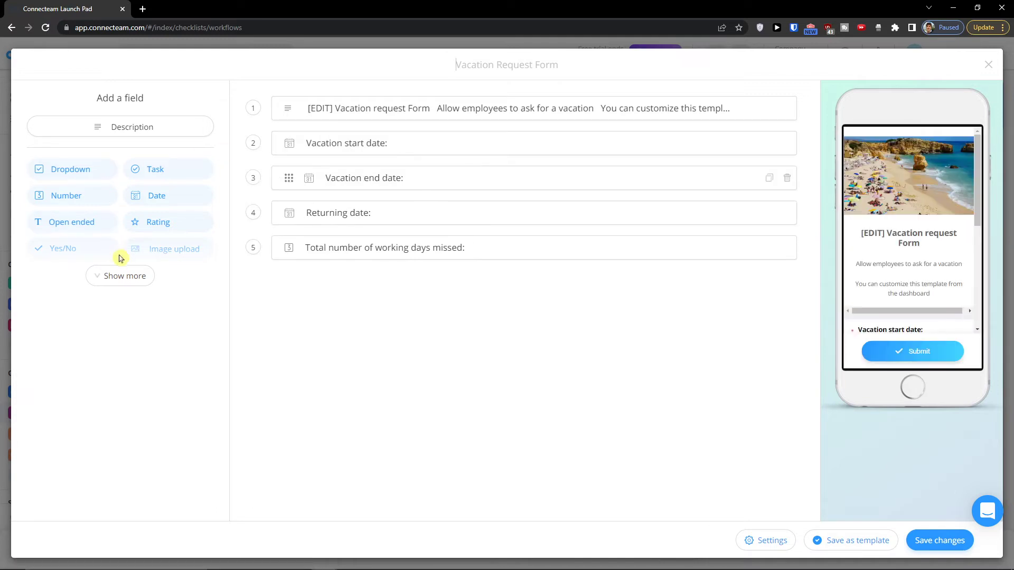
pyautogui.click(120, 272)
pyautogui.moveTo(72, 260)
pyautogui.mouseDown()
pyautogui.moveTo(339, 274)
pyautogui.moveTo(283, 232)
pyautogui.moveTo(74, 266)
pyautogui.mouseUp()
pyautogui.click(61, 252)
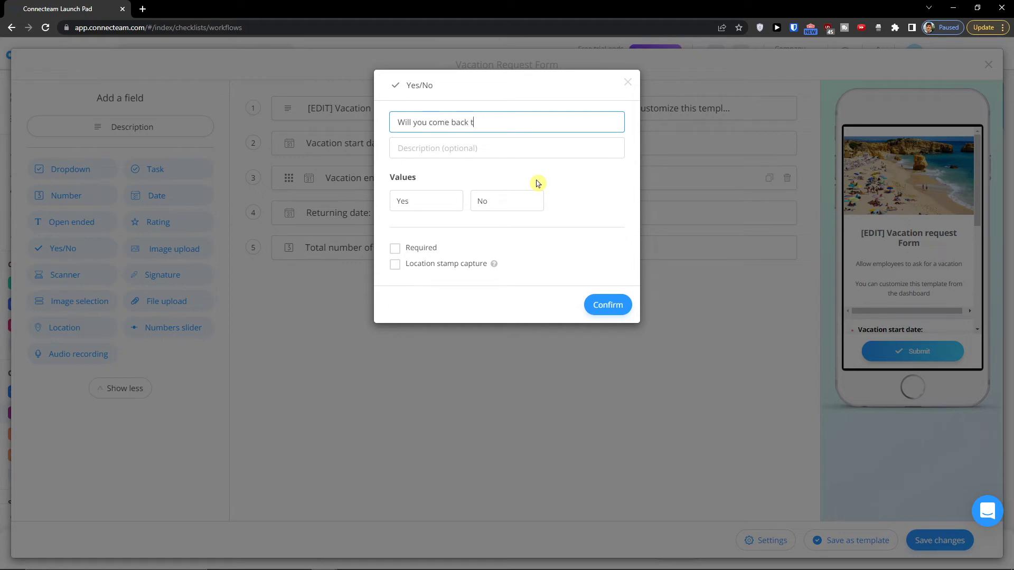
# Step: Confirm the Yes/No question 'Will you come back to work?' as the sixth field
pyautogui.click(607, 304)
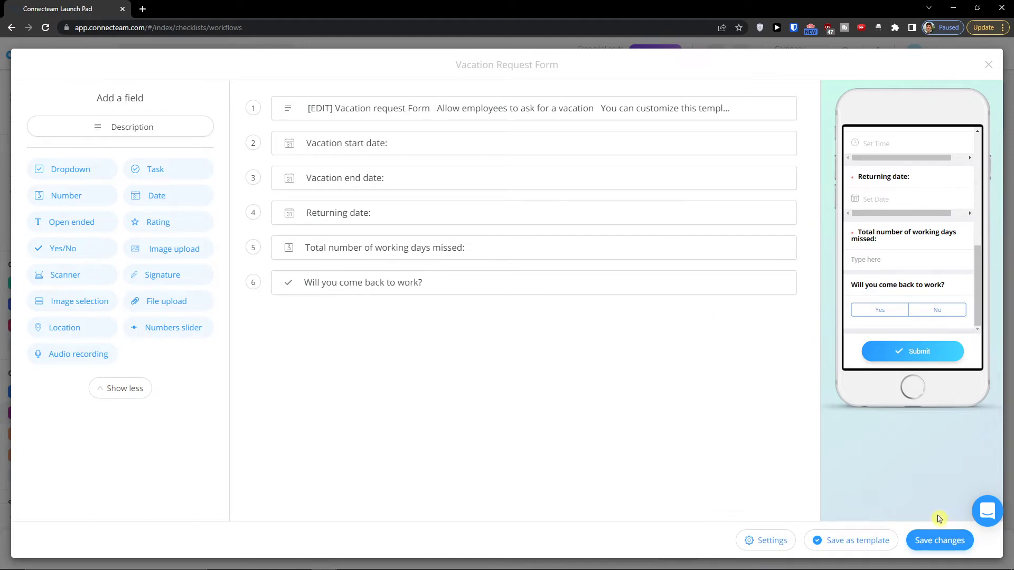
# Step: Save the form and choose the account's only user as its recipient
pyautogui.click(937, 544)
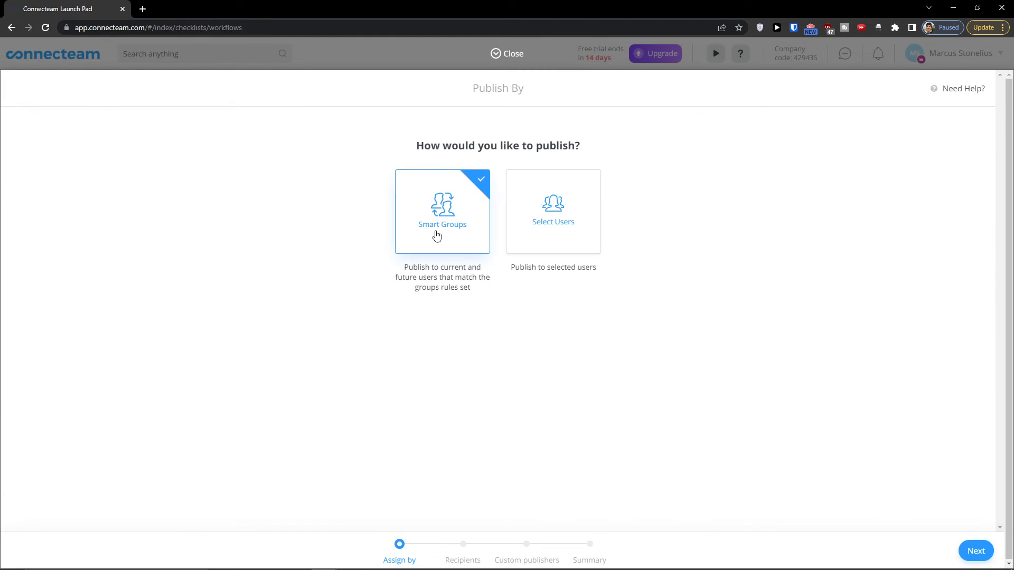
pyautogui.click(563, 203)
pyautogui.click(976, 550)
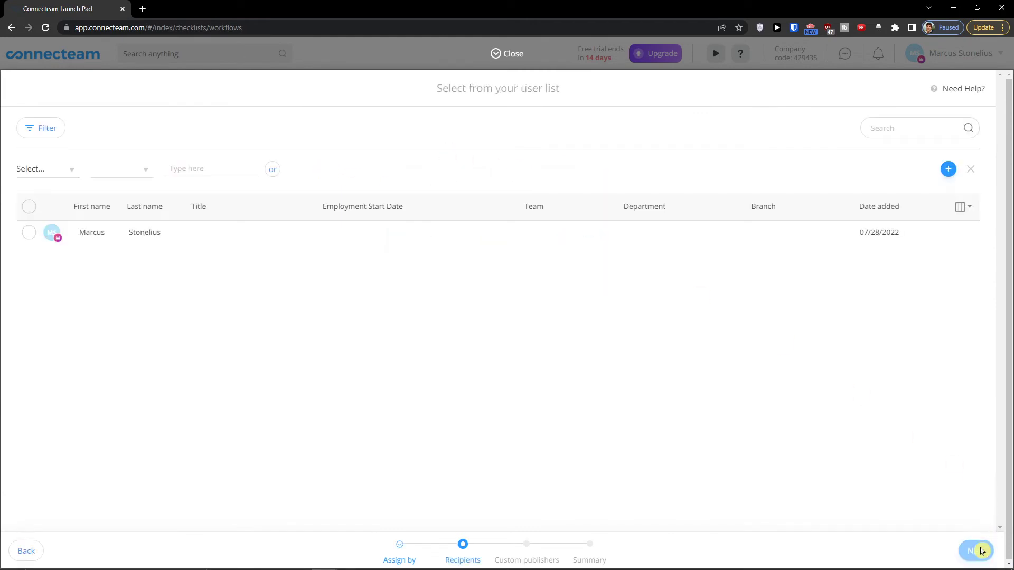
pyautogui.click(194, 243)
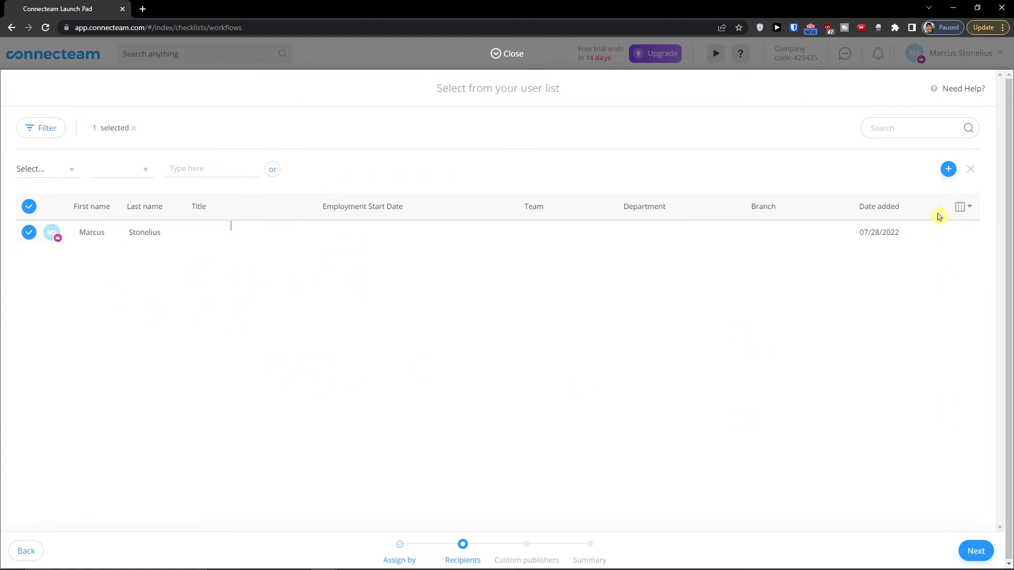
pyautogui.click(963, 171)
# Step: Keep Publish now and confirm the summary to publish the vacation form
pyautogui.click(971, 551)
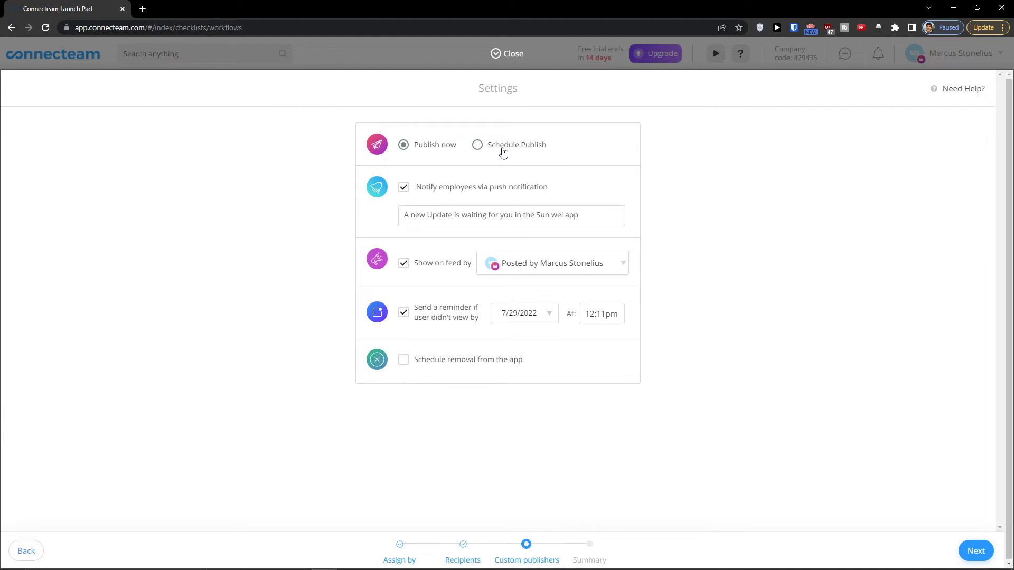
pyautogui.click(974, 551)
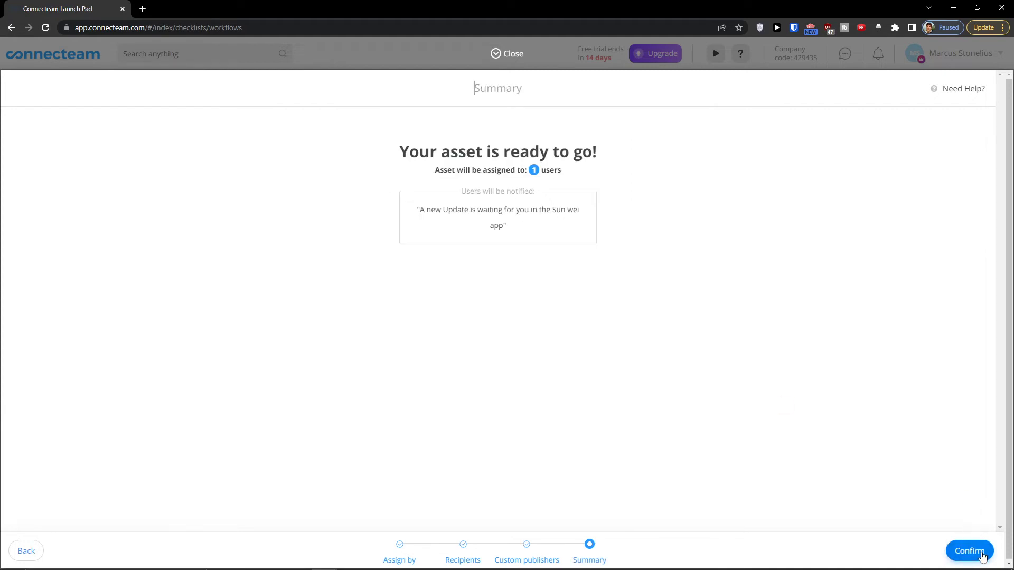
pyautogui.moveTo(411, 218); pyautogui.dragTo(653, 210)
pyautogui.click(660, 206)
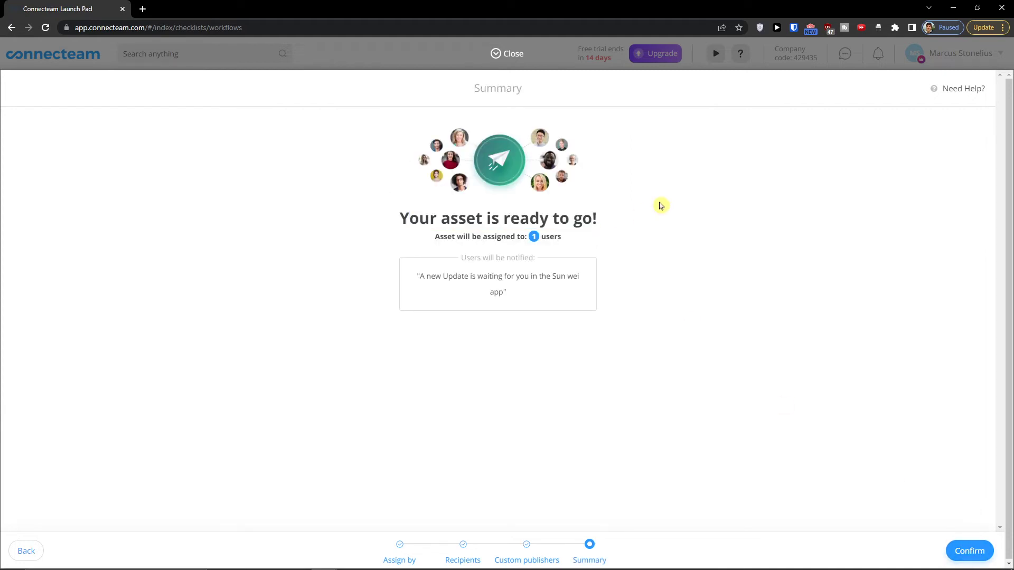
pyautogui.click(969, 551)
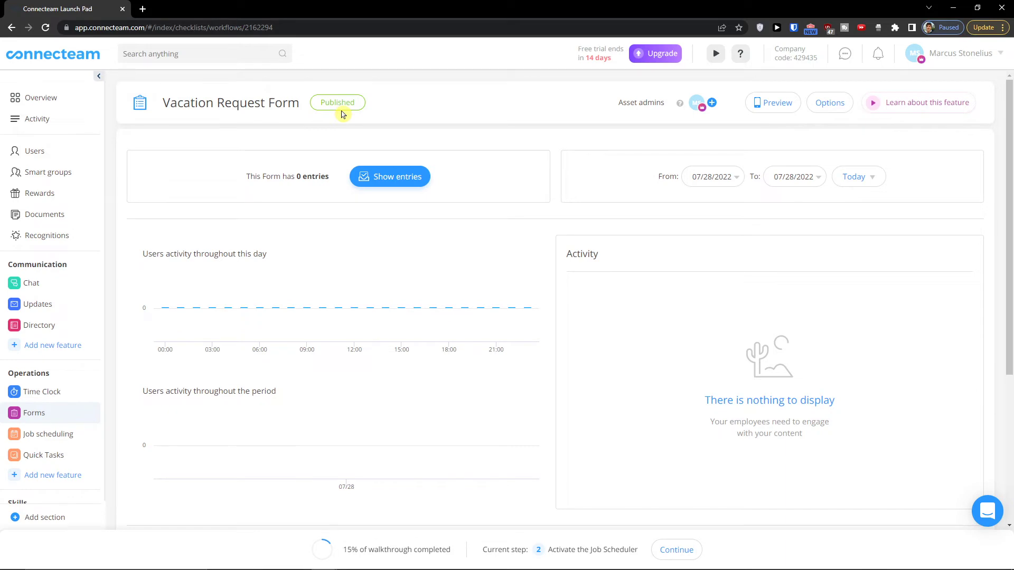
pyautogui.click(42, 416)
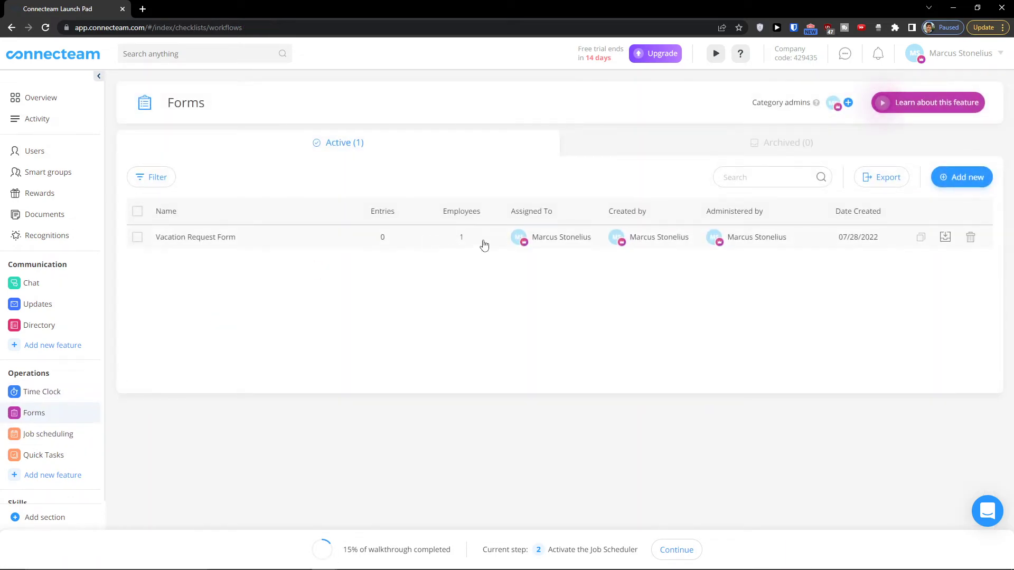
pyautogui.click(522, 239)
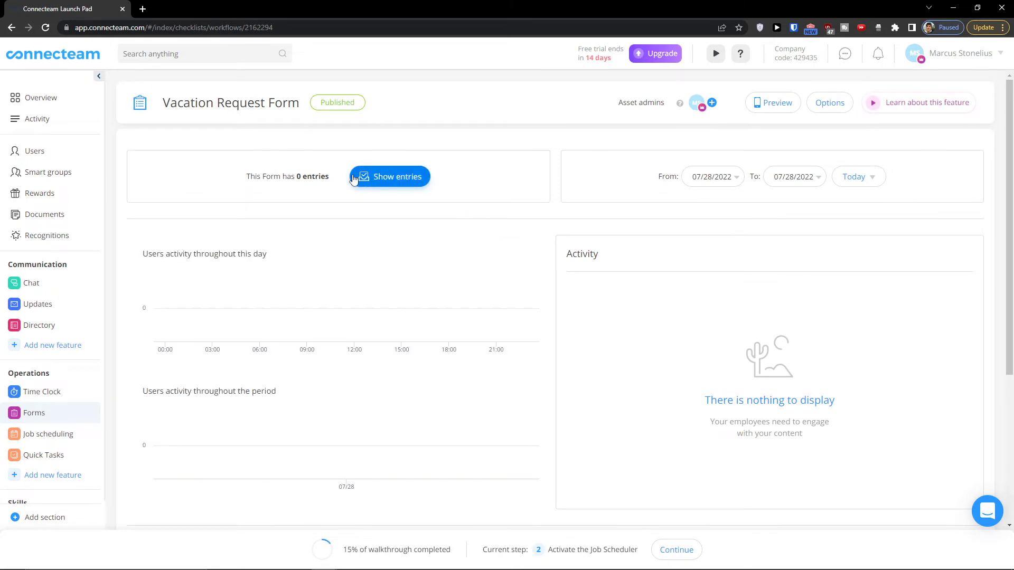
pyautogui.click(790, 108)
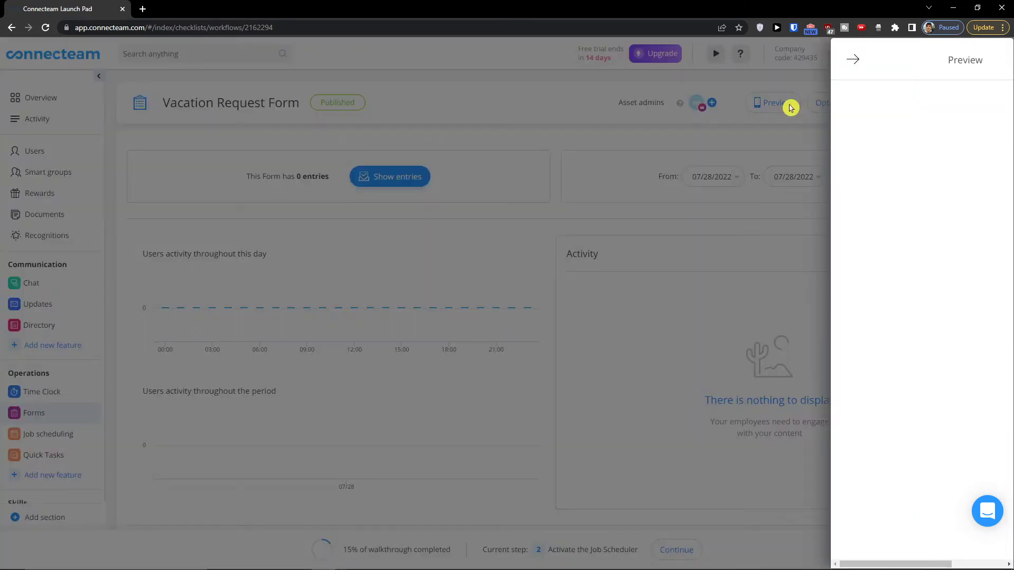
pyautogui.scroll(-10, 879, 283)
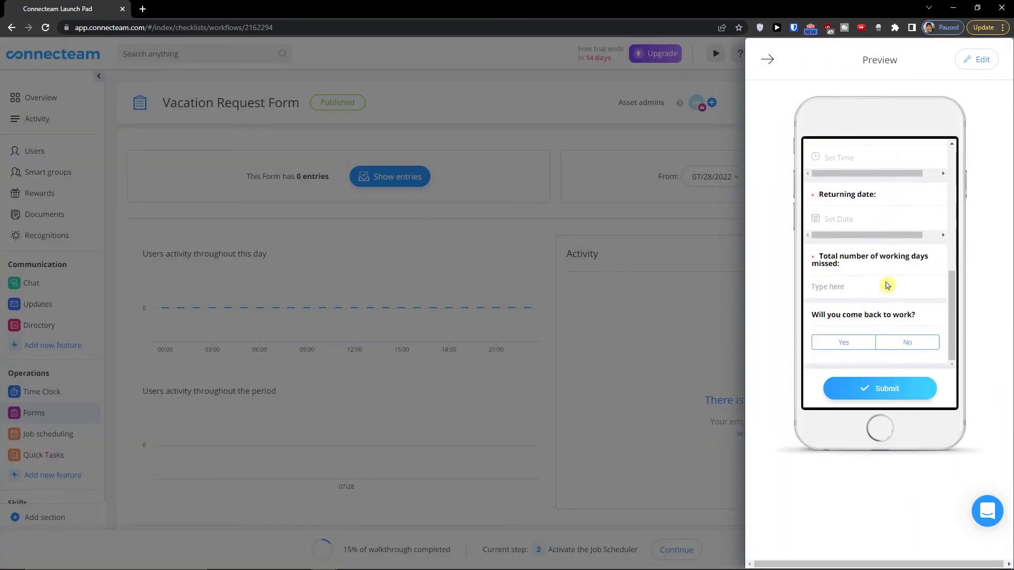
pyautogui.scroll(10, 875, 282)
pyautogui.click(616, 251)
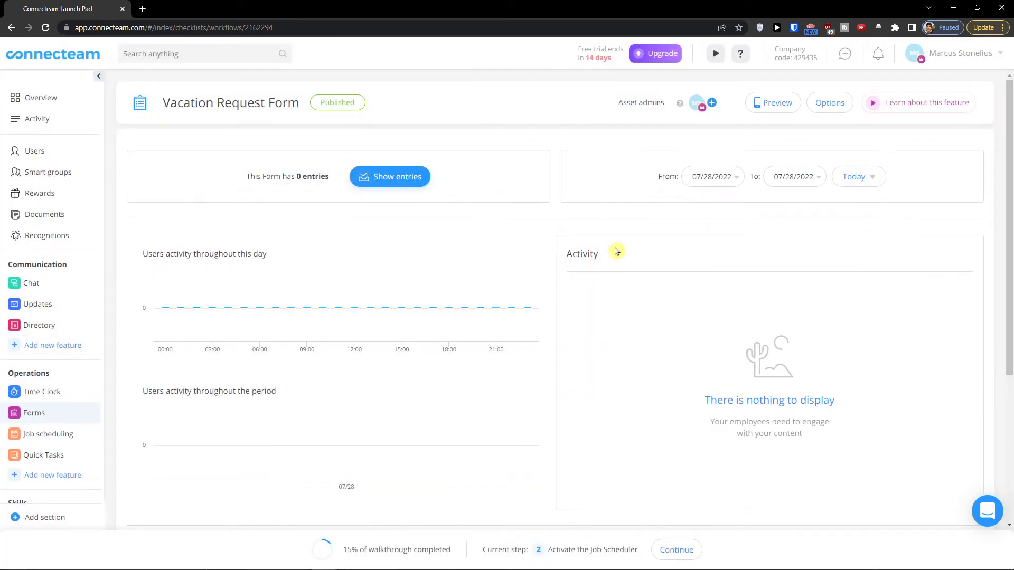
pyautogui.scroll(-3, 616, 251)
pyautogui.scroll(3, 616, 251)
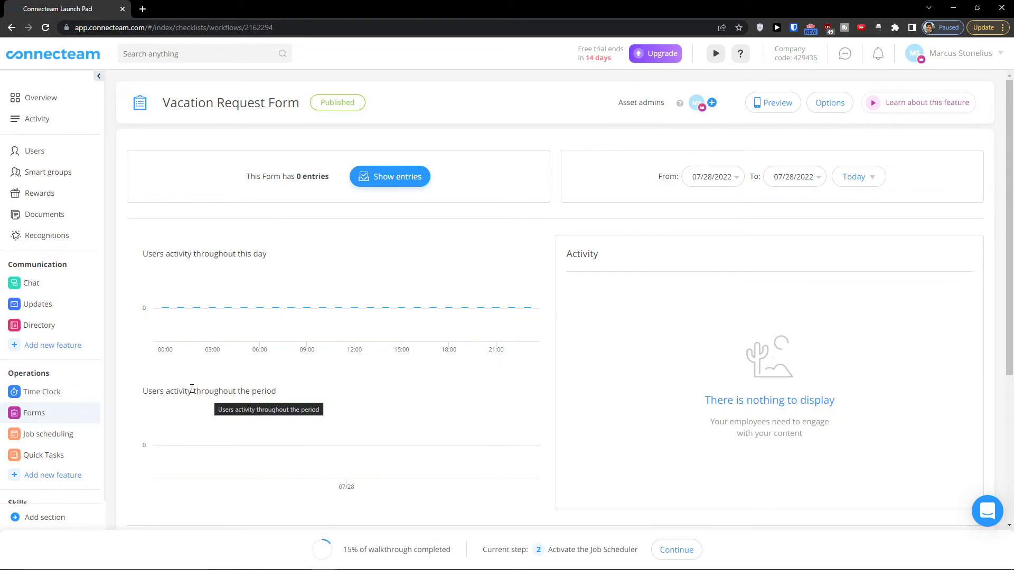
pyautogui.click(58, 435)
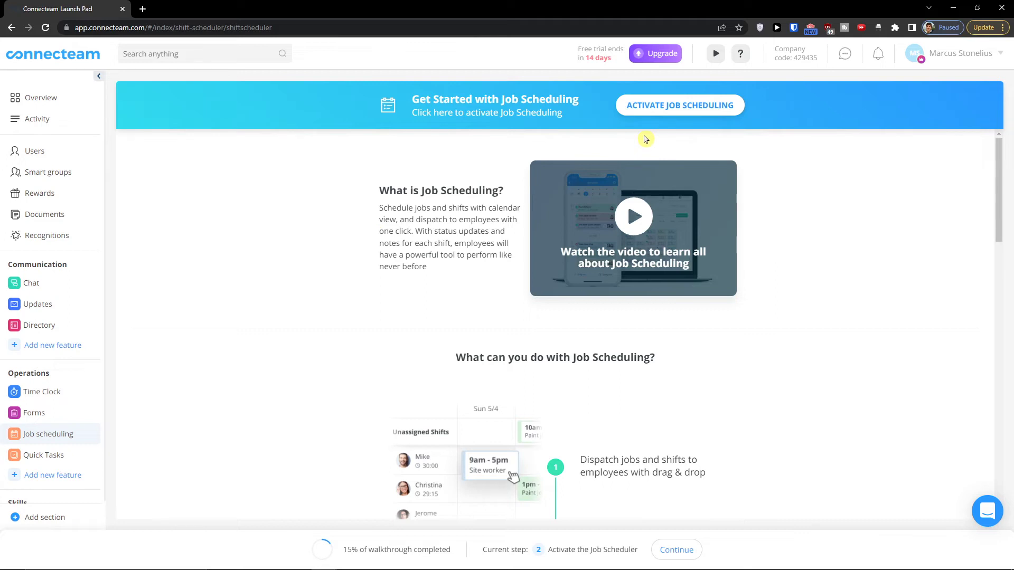
# Step: Activate job scheduling and add a new shift on Thu 7/28
pyautogui.click(646, 105)
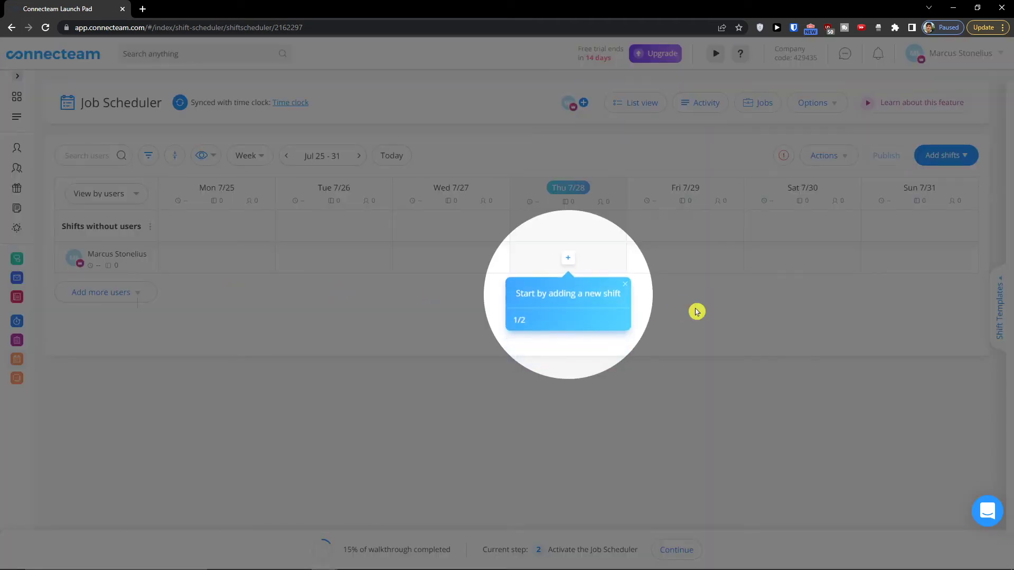
pyautogui.click(568, 258)
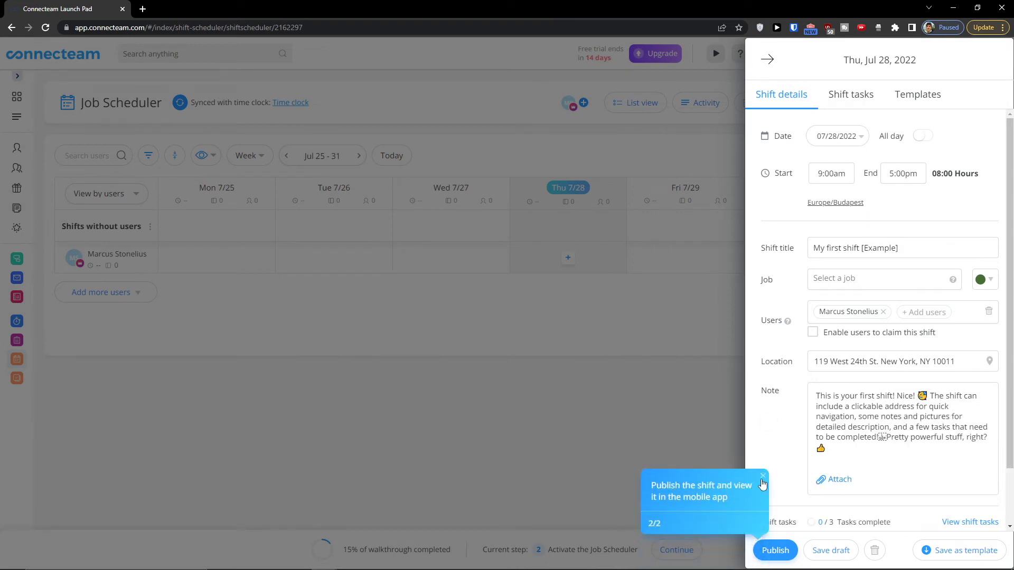
pyautogui.click(762, 477)
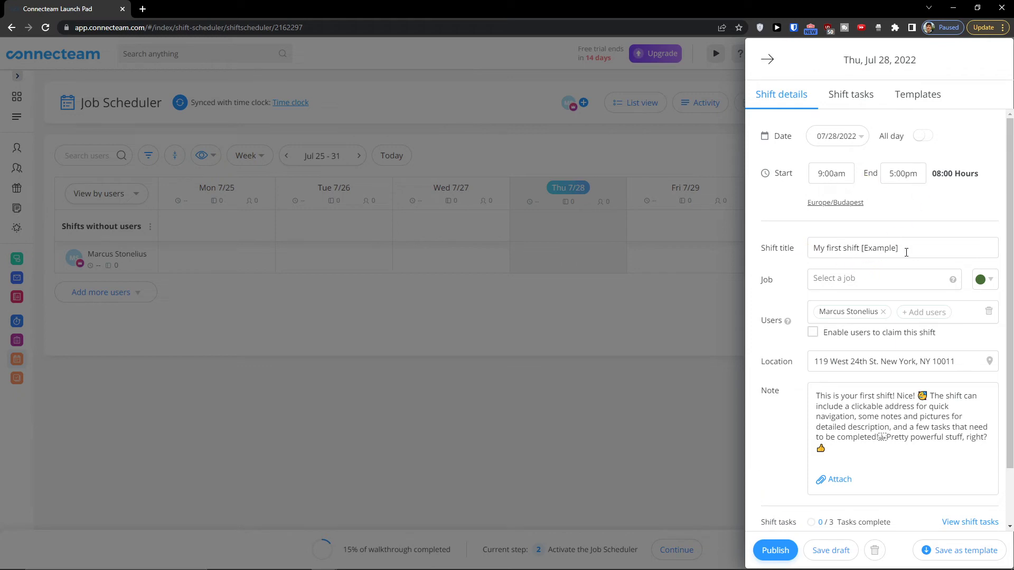
# Step: Set the shift's job to Customer 1, publish it, and continue the walkthrough
pyautogui.click(842, 287)
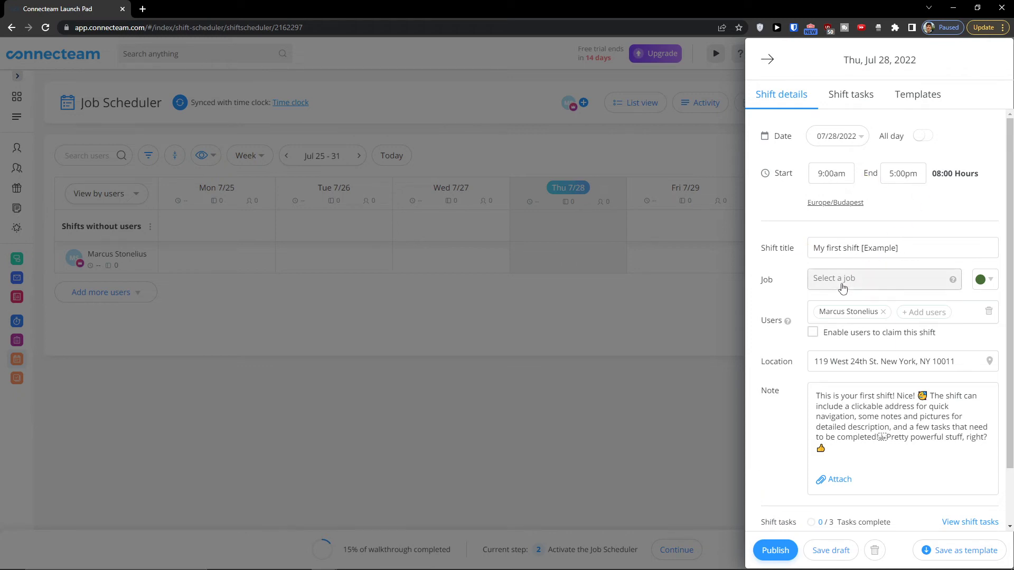
pyautogui.click(850, 323)
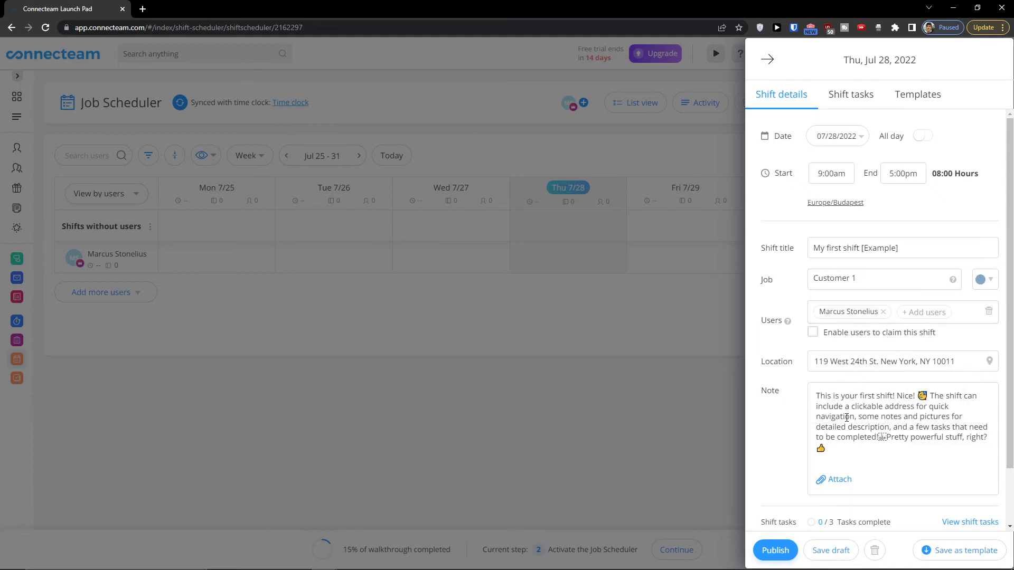
pyautogui.scroll(-1, 846, 417)
pyautogui.scroll(1, 846, 417)
pyautogui.scroll(-1, 842, 416)
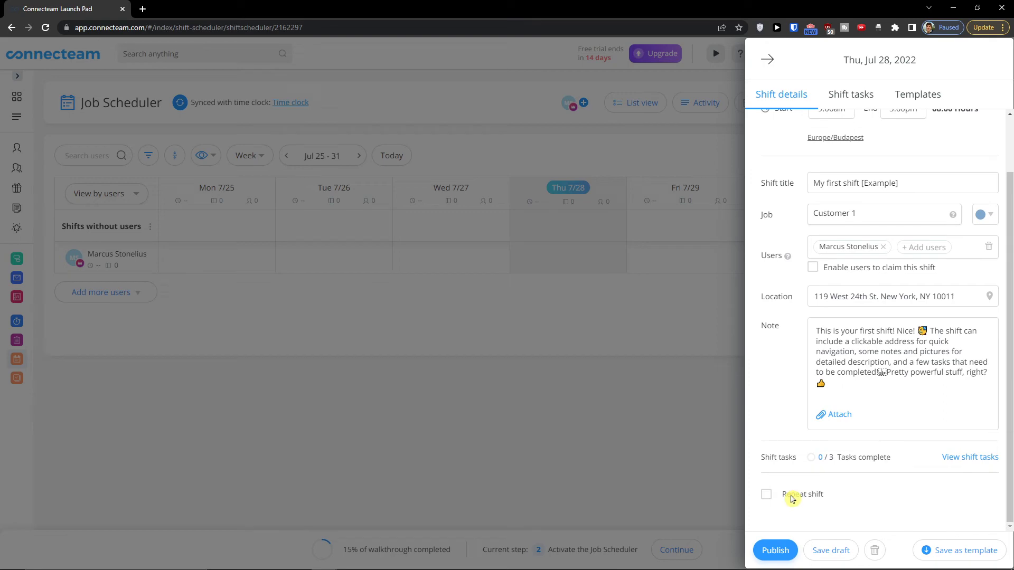
pyautogui.click(778, 554)
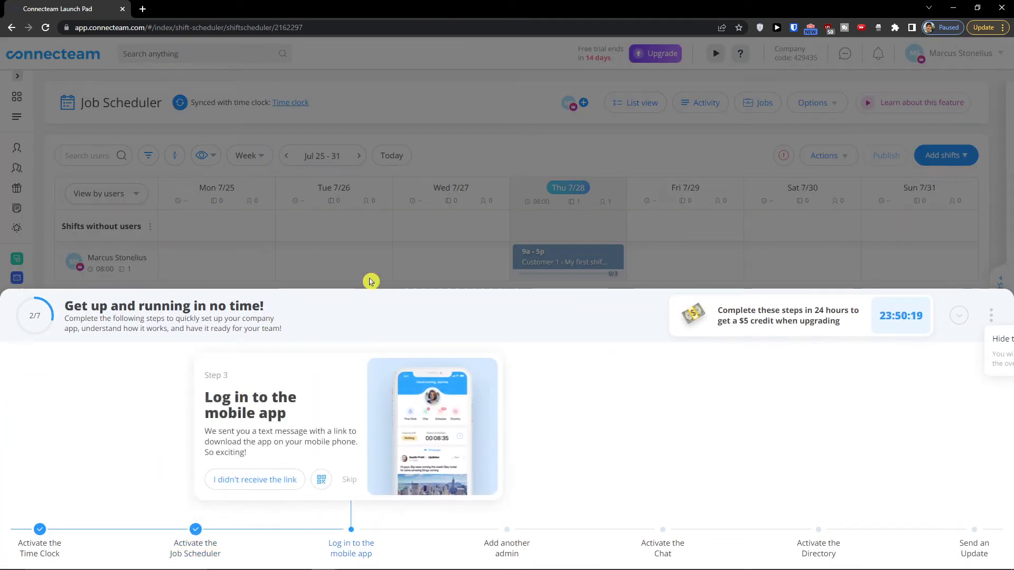
pyautogui.click(369, 283)
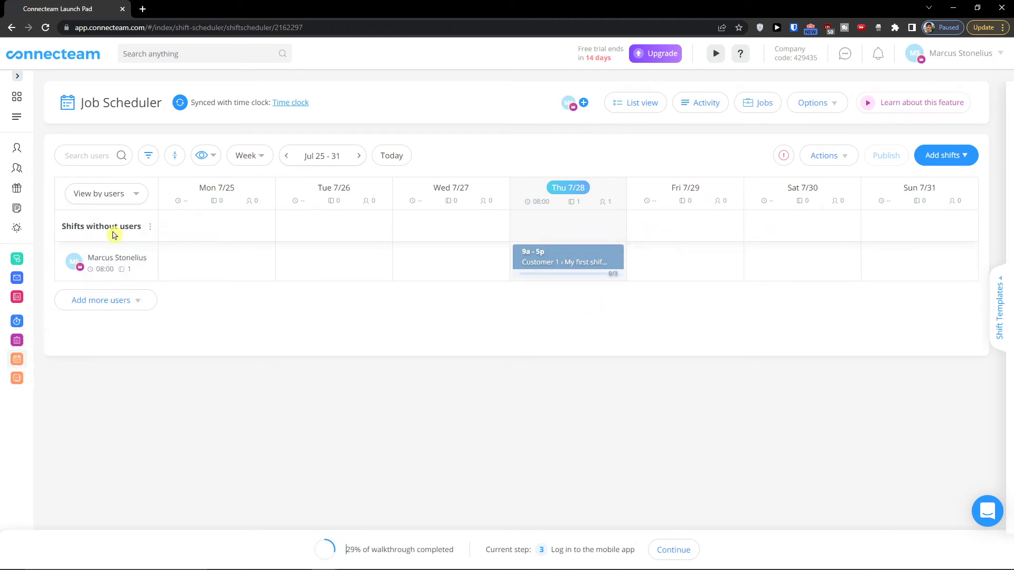
pyautogui.click(715, 262)
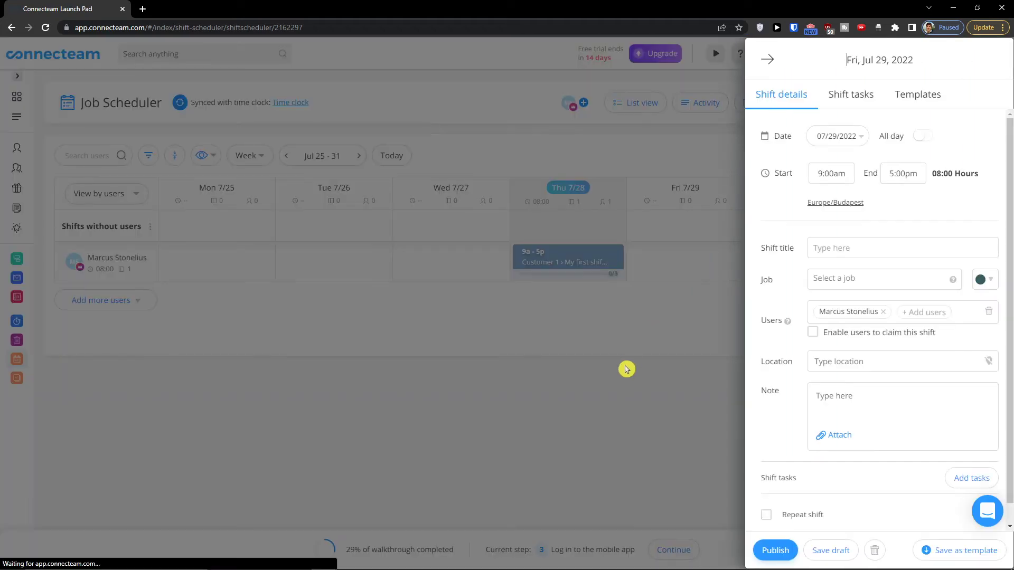
pyautogui.click(625, 369)
pyautogui.click(488, 222)
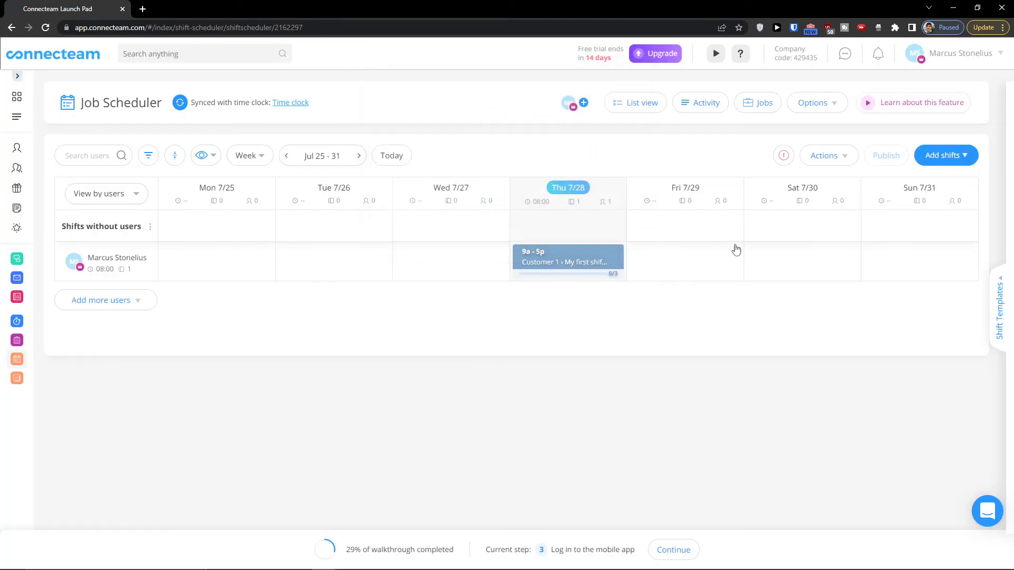
pyautogui.click(795, 264)
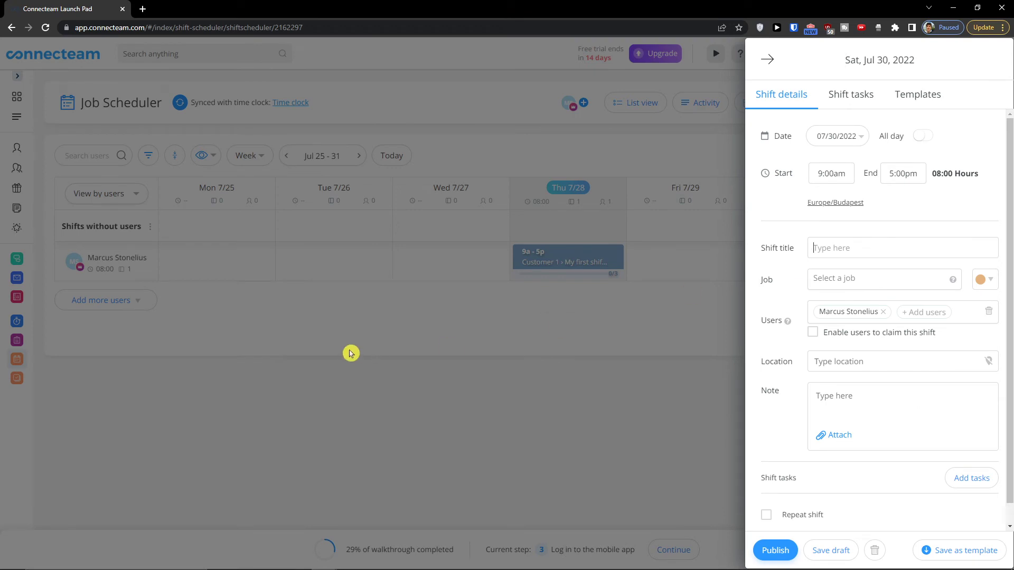
pyautogui.click(350, 353)
pyautogui.click(477, 215)
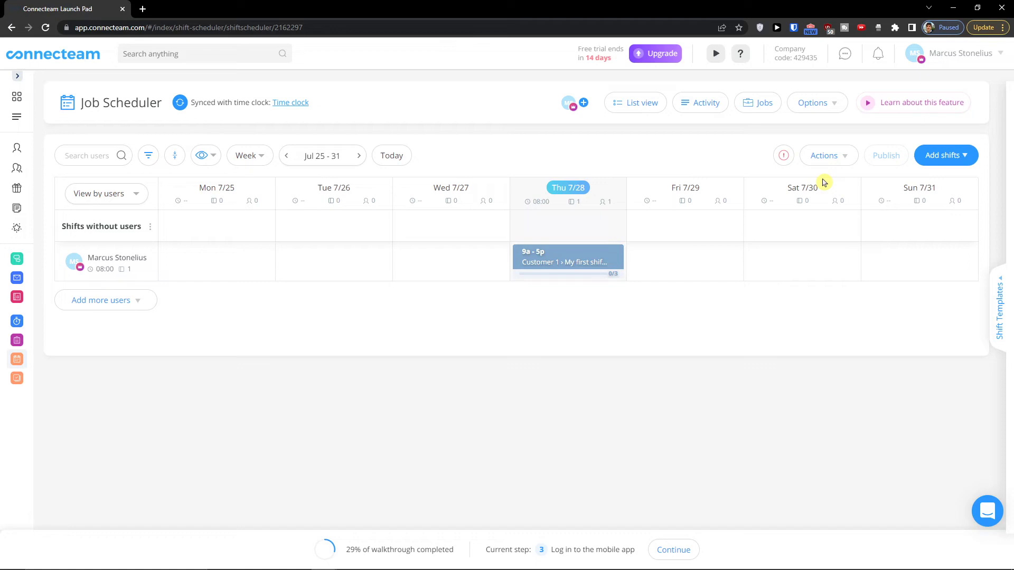
pyautogui.click(969, 158)
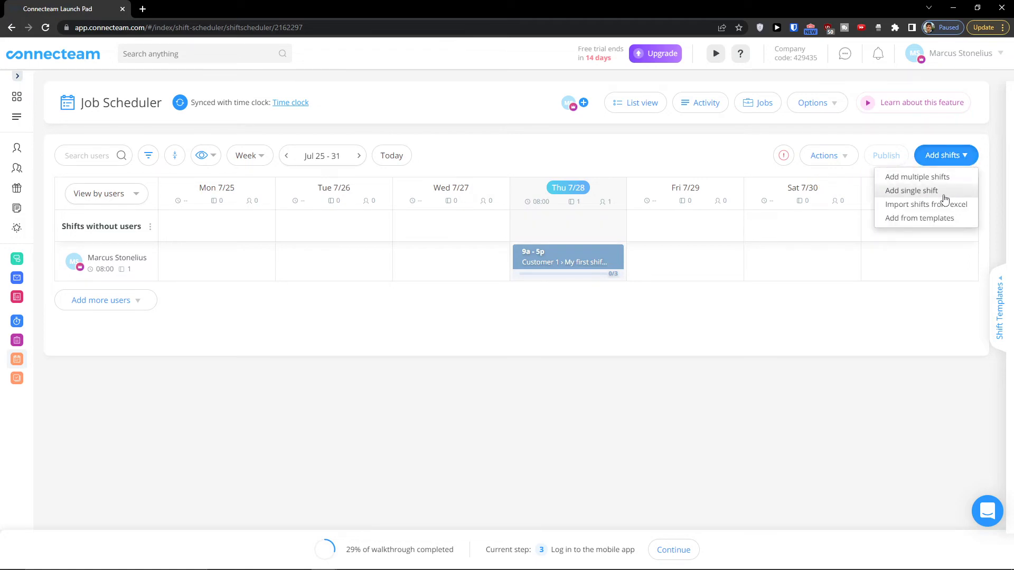
# Step: Zoom the browser to 150% and scroll down the weekly schedule
pyautogui.hotkey('ctrl', '+')
pyautogui.hotkey('ctrl', '+')
pyautogui.hotkey('ctrl', '+')
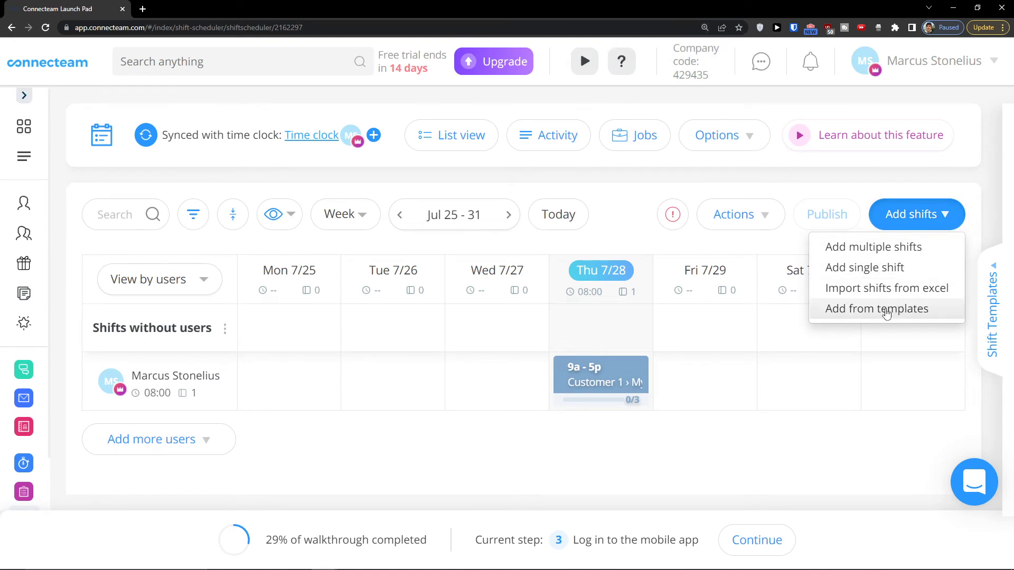
pyautogui.scroll(-2, 24, 464)
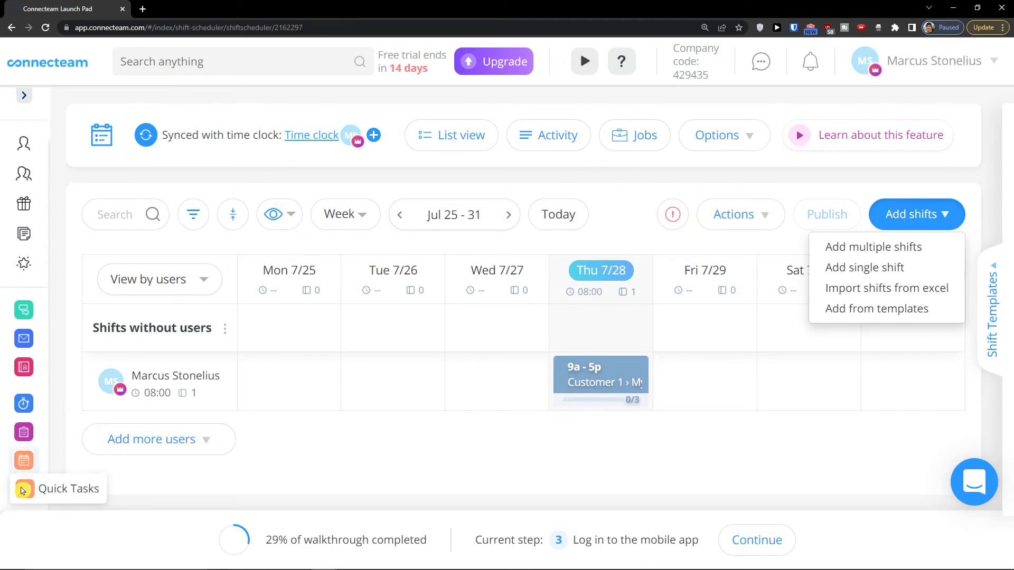
# Step: Activate Quick Tasks from its sidebar page and zoom the view back to 125%
pyautogui.click(22, 490)
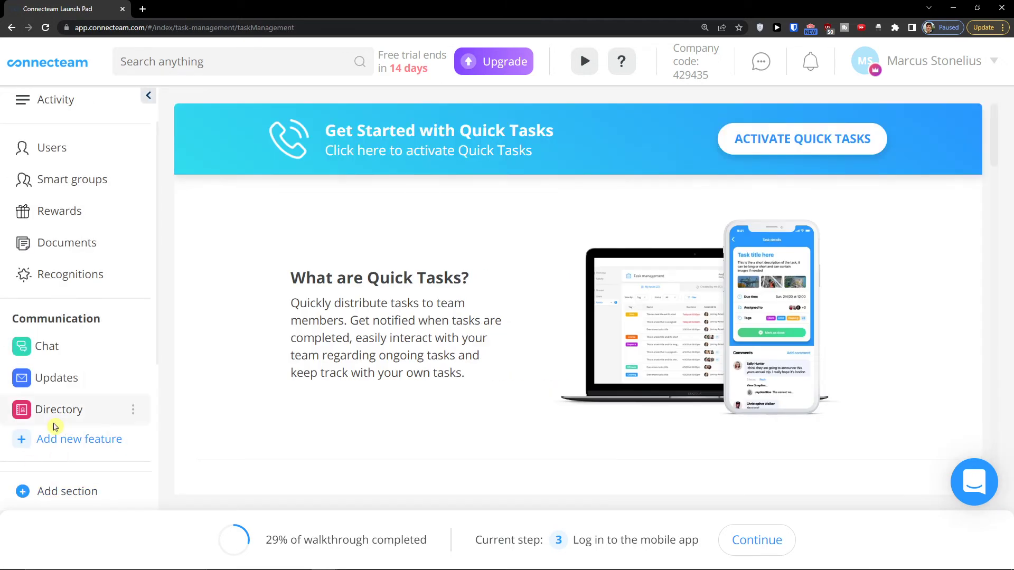
pyautogui.scroll(-5, 54, 427)
pyautogui.click(31, 391)
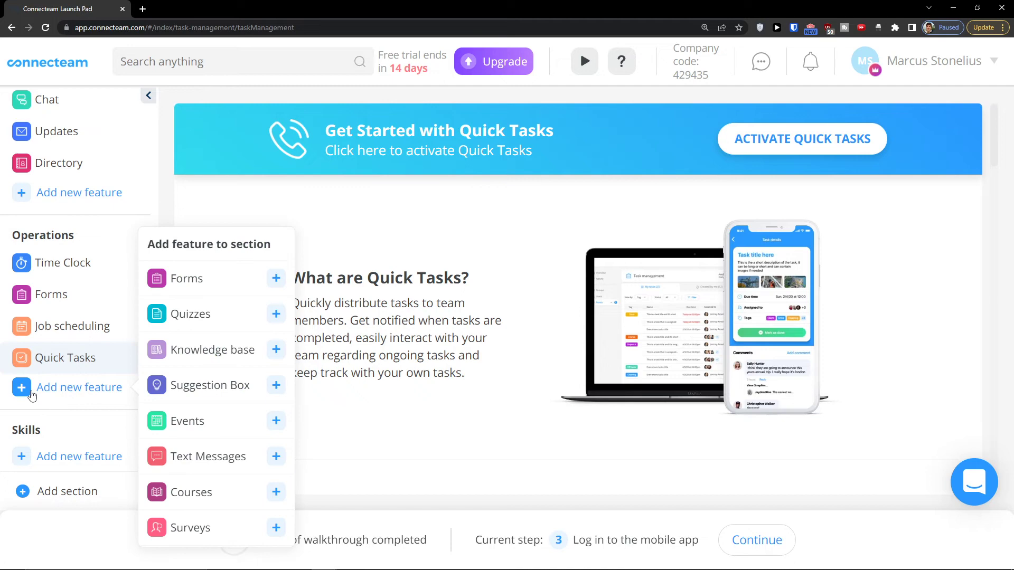
pyautogui.click(478, 397)
pyautogui.scroll(-5, 445, 380)
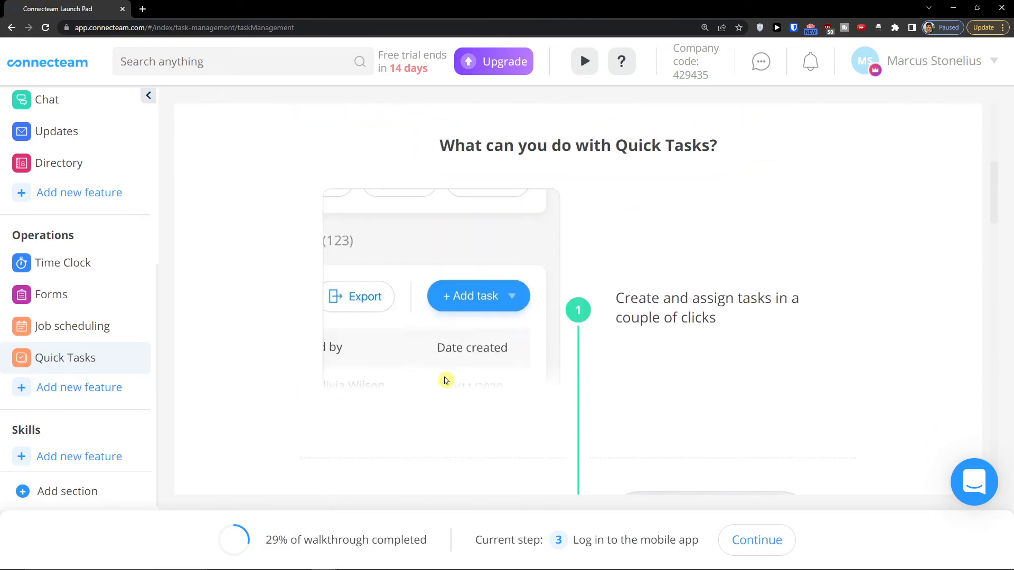
pyautogui.scroll(5, 445, 381)
pyautogui.click(866, 138)
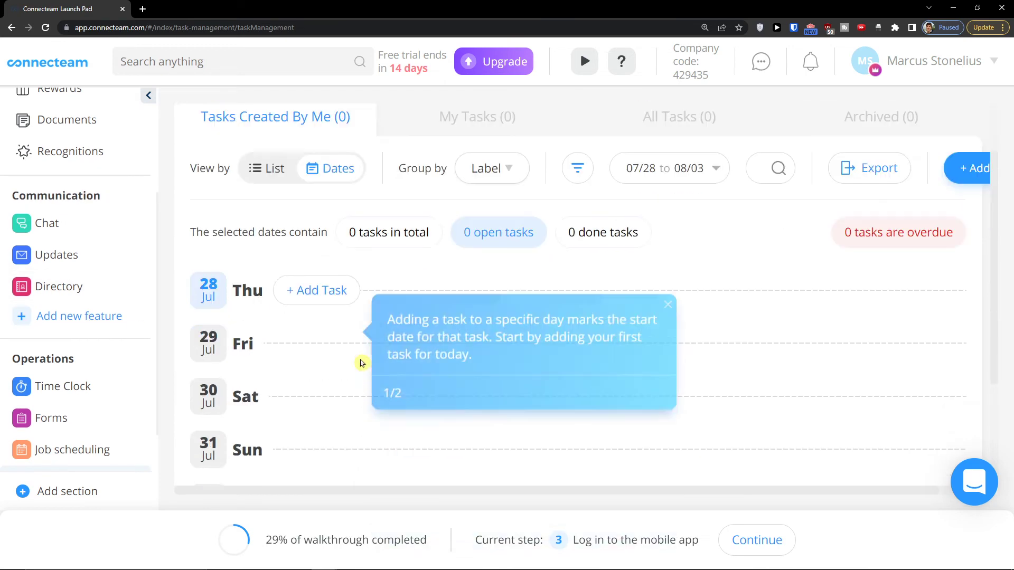
pyautogui.hotkey('ctrl', '-')
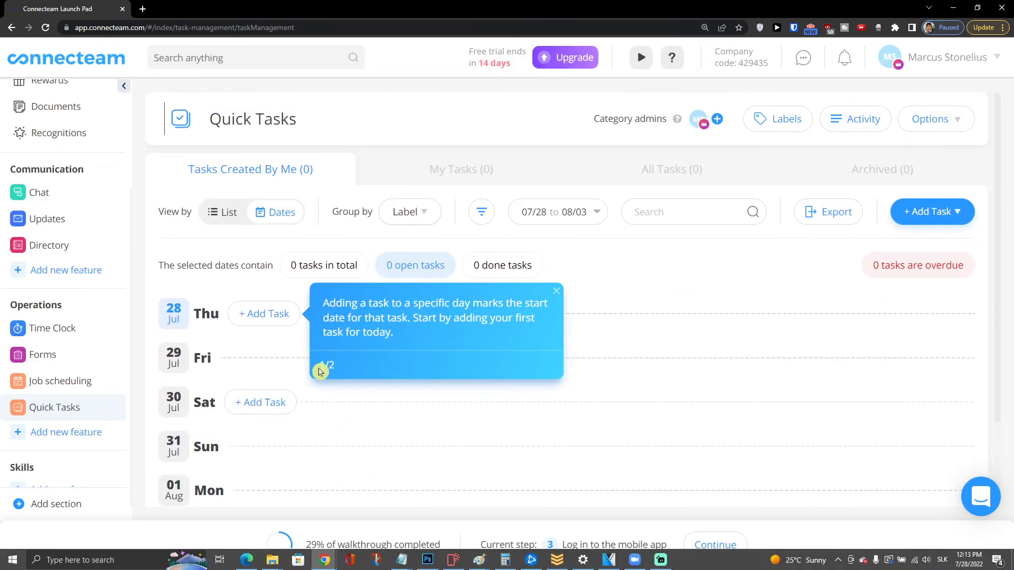
# Step: Add a new task on Thursday 28 July and replace the title with 'Cal'
pyautogui.click(239, 315)
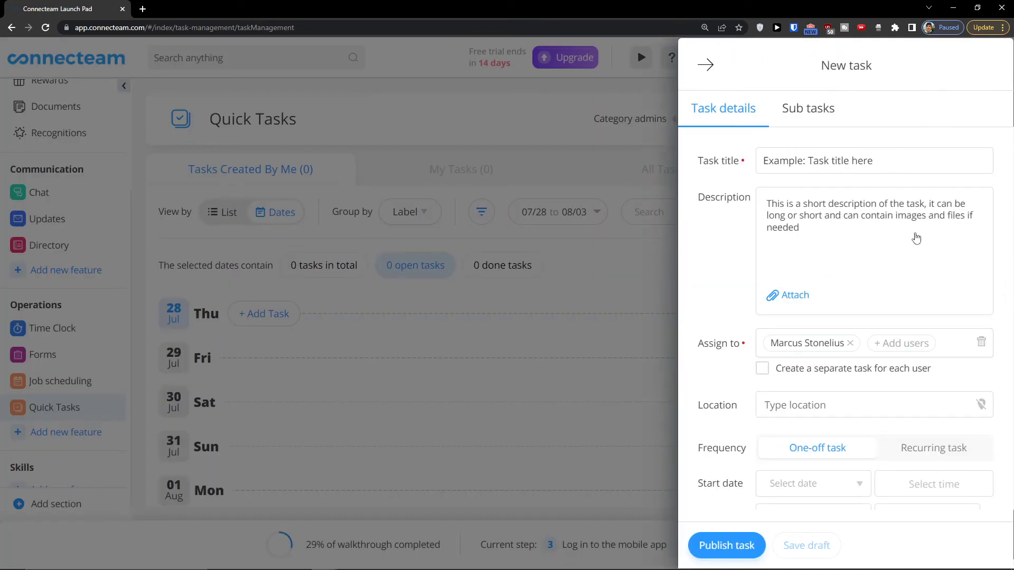
pyautogui.tripleClick(888, 161)
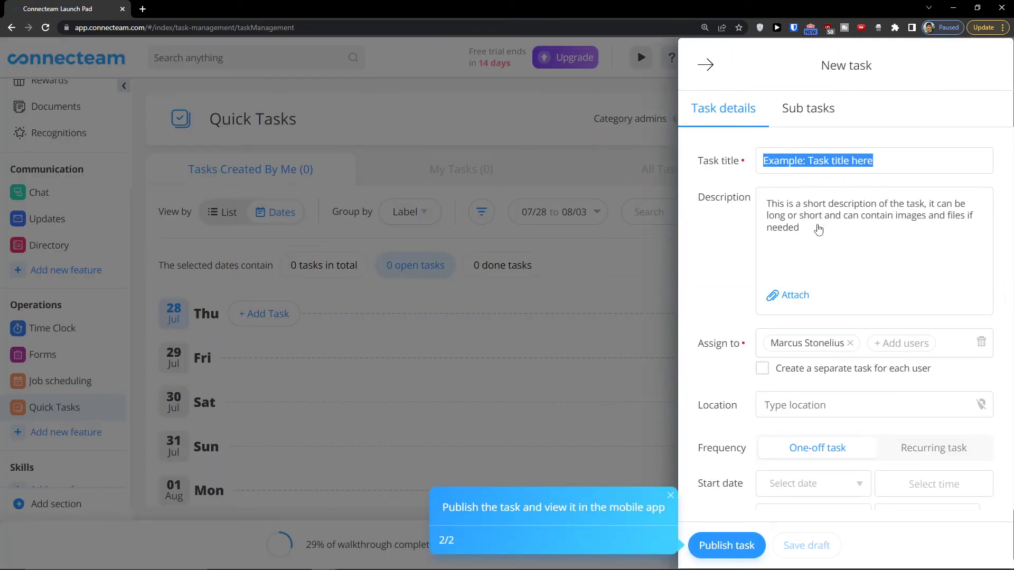
pyautogui.write('Call Zuzana')
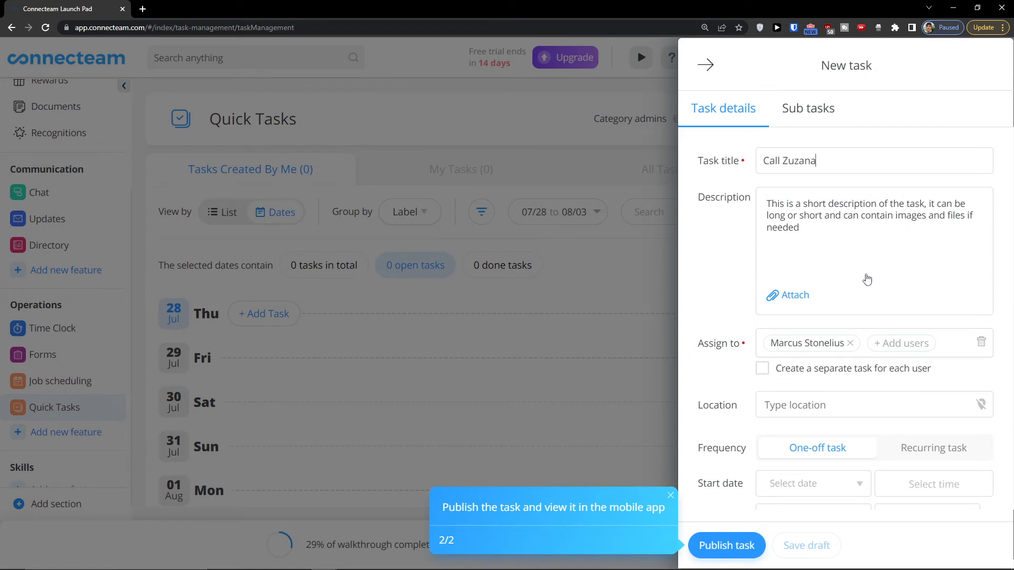
# Step: Look over the task draft, due 7/28/2022 1:13pm, and its Sub tasks section
pyautogui.scroll(-3, 866, 279)
pyautogui.scroll(3, 819, 301)
pyautogui.scroll(-2, 827, 387)
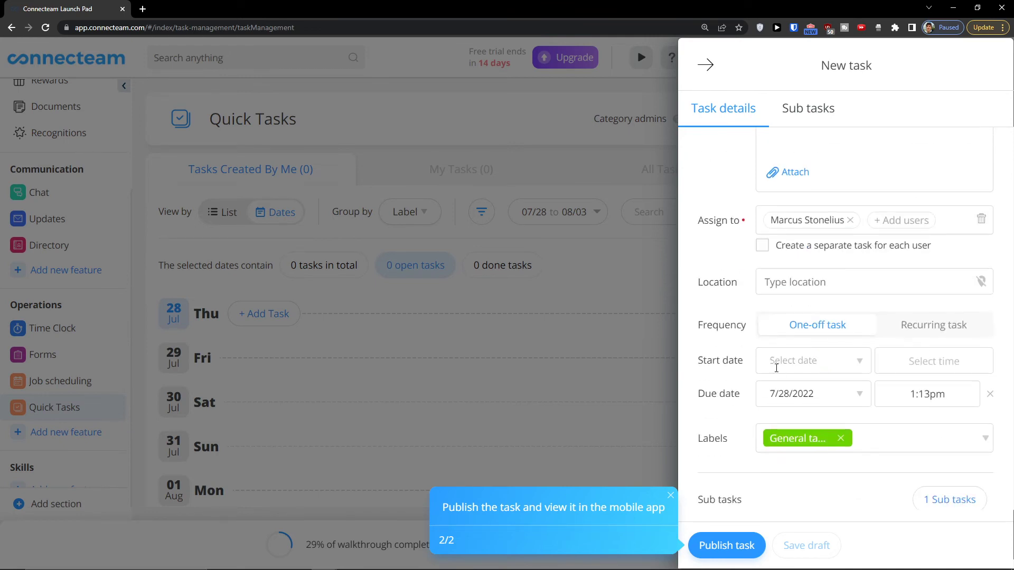
pyautogui.scroll(-1, 790, 403)
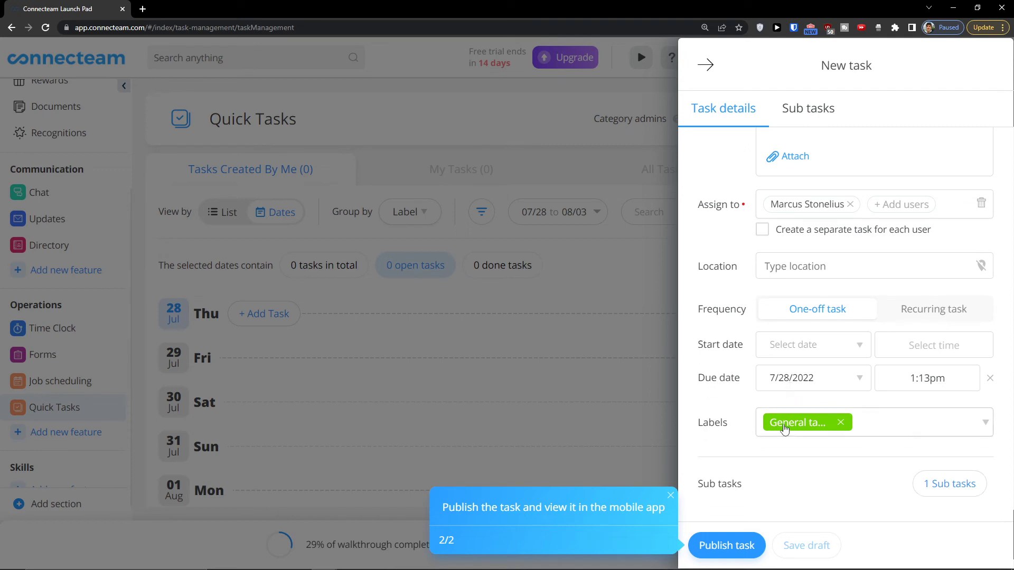
pyautogui.scroll(3, 708, 470)
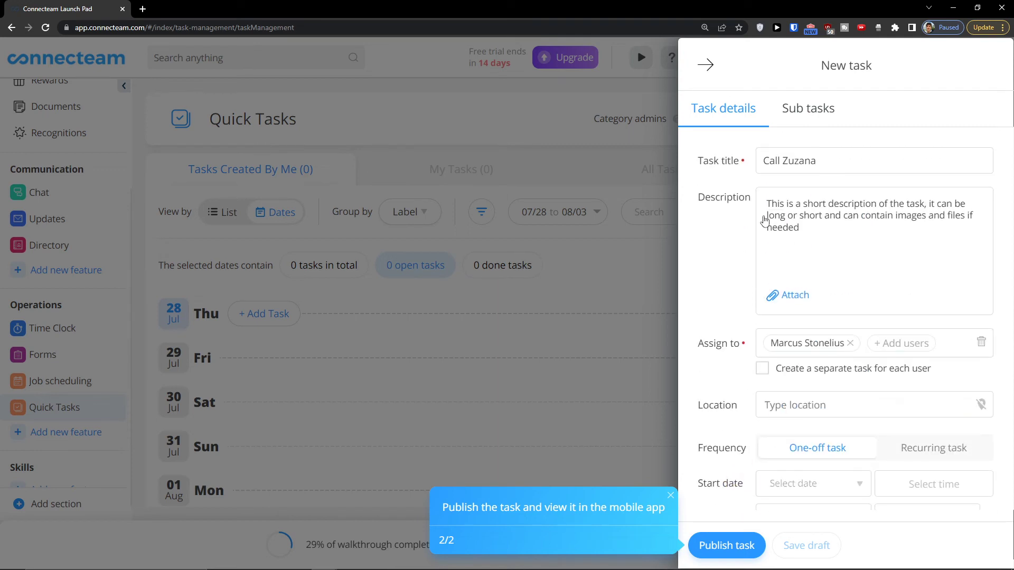
pyautogui.click(822, 113)
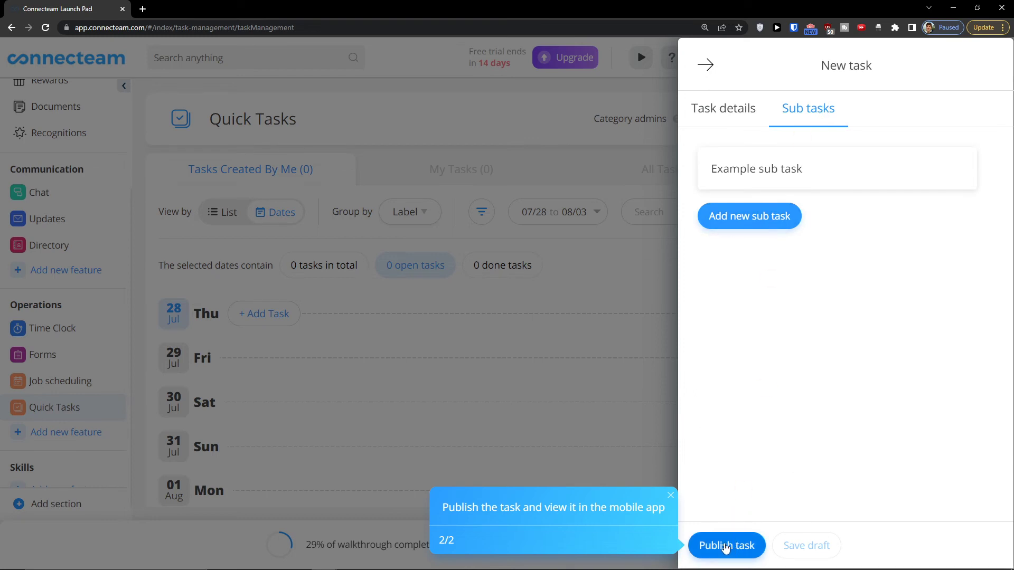
# Step: Publish the call task and confirm it under General tasks on Thu 28 Jul
pyautogui.click(726, 546)
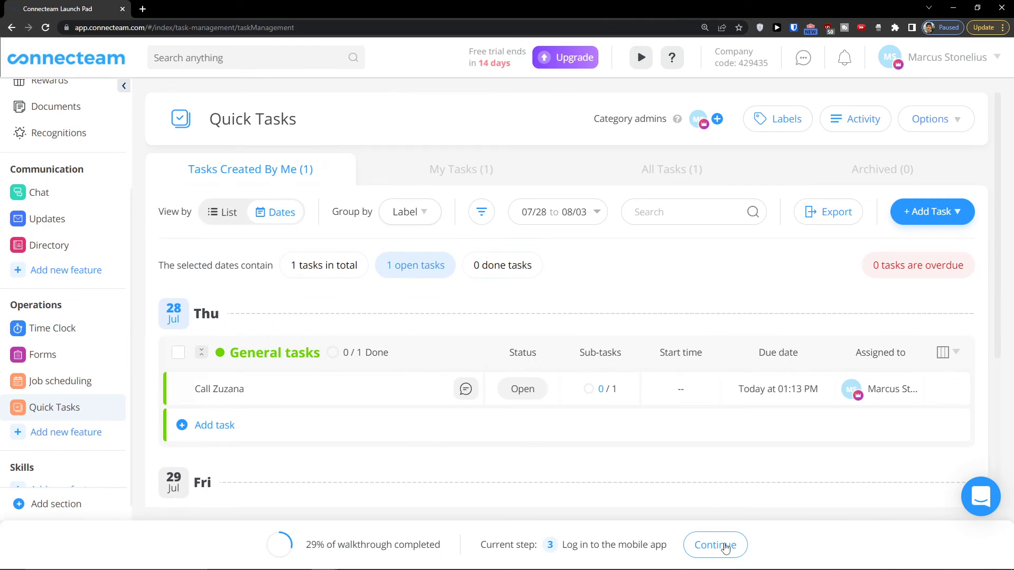
pyautogui.scroll(-2, 238, 390)
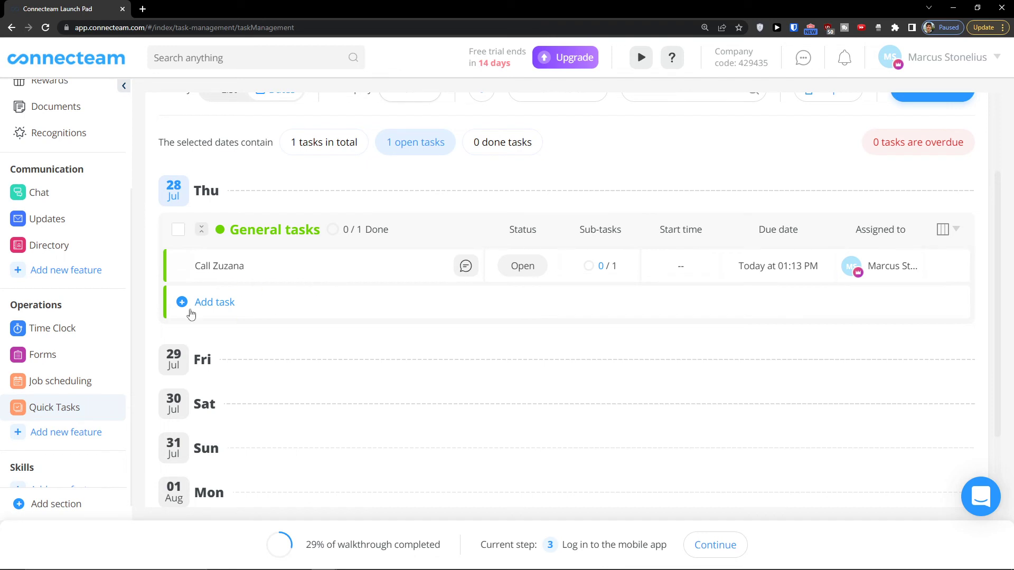
pyautogui.scroll(2, 312, 348)
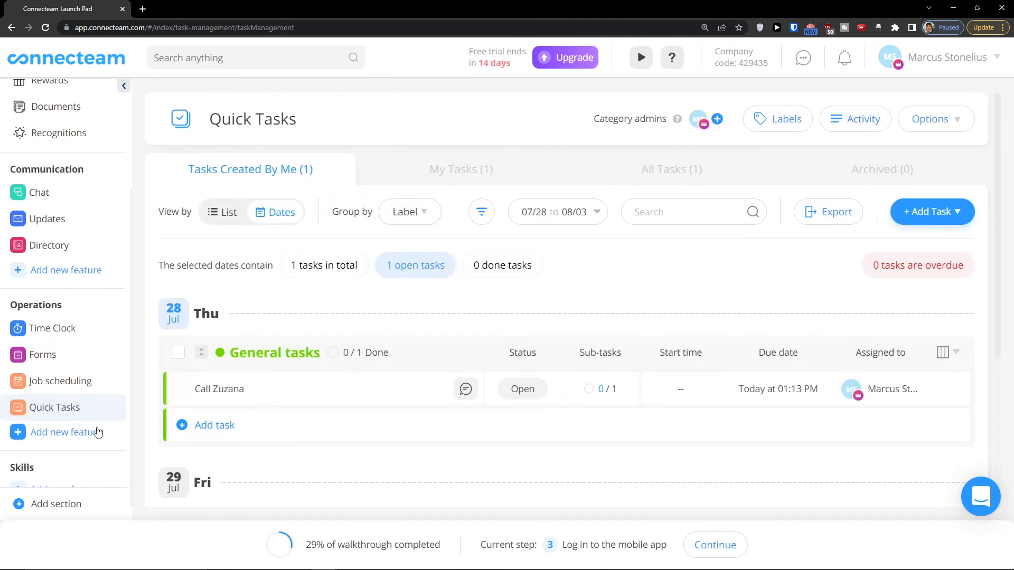
pyautogui.click(48, 432)
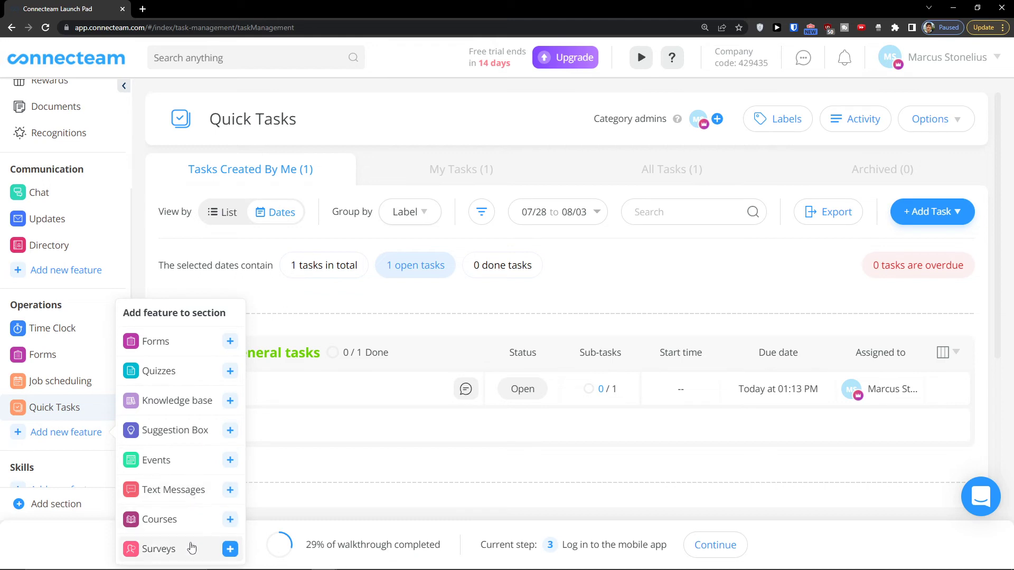
pyautogui.scroll(3, 63, 317)
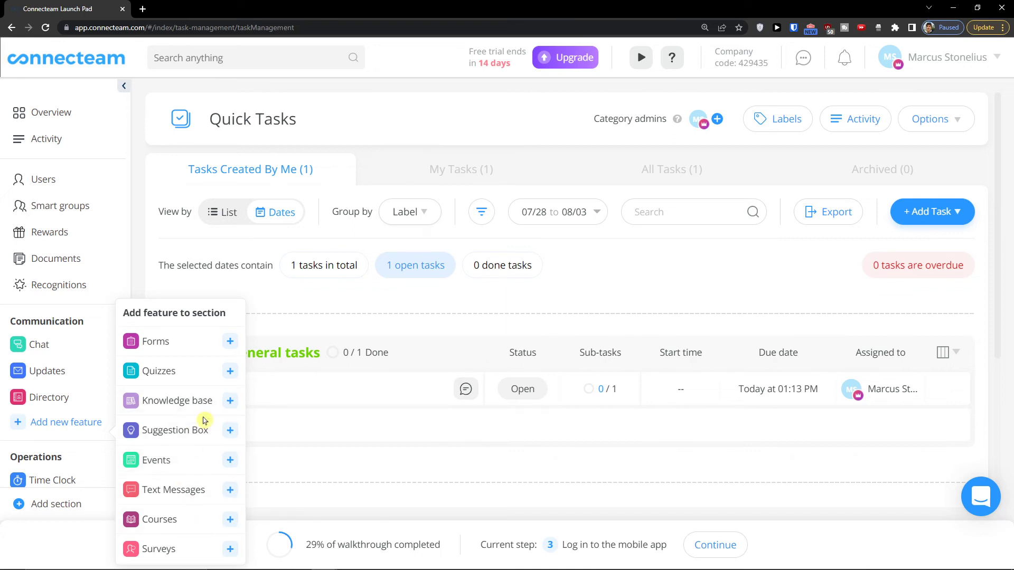
pyautogui.click(410, 446)
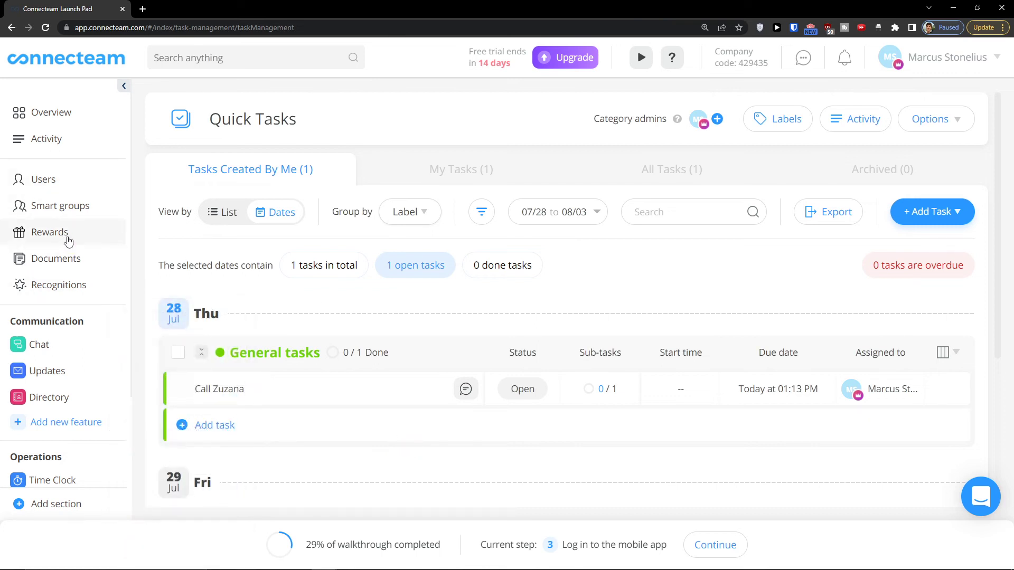
pyautogui.click(63, 182)
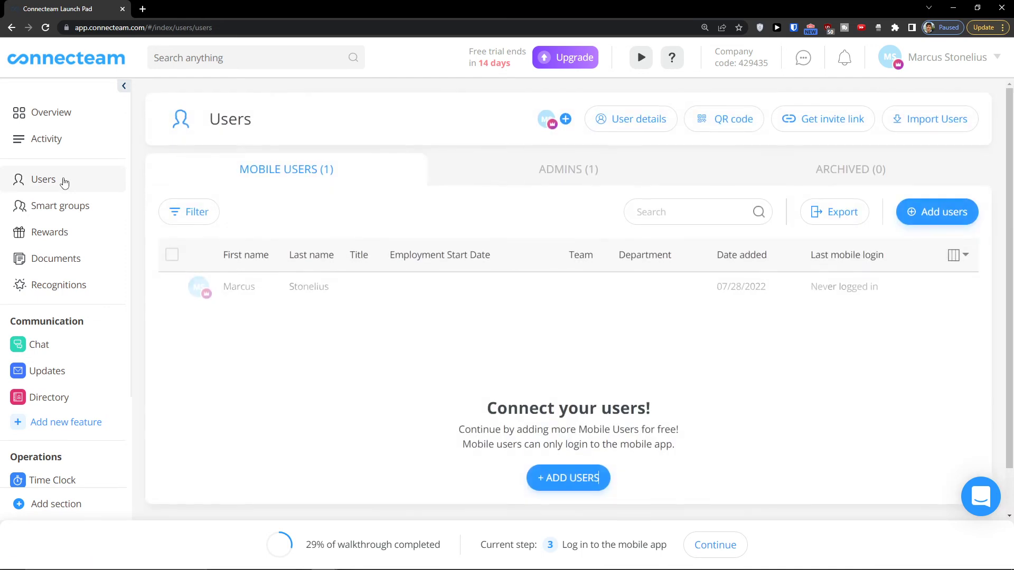
# Step: Open the Add new users dialog, review the first name, last name and phone fields, then cancel
pyautogui.click(939, 217)
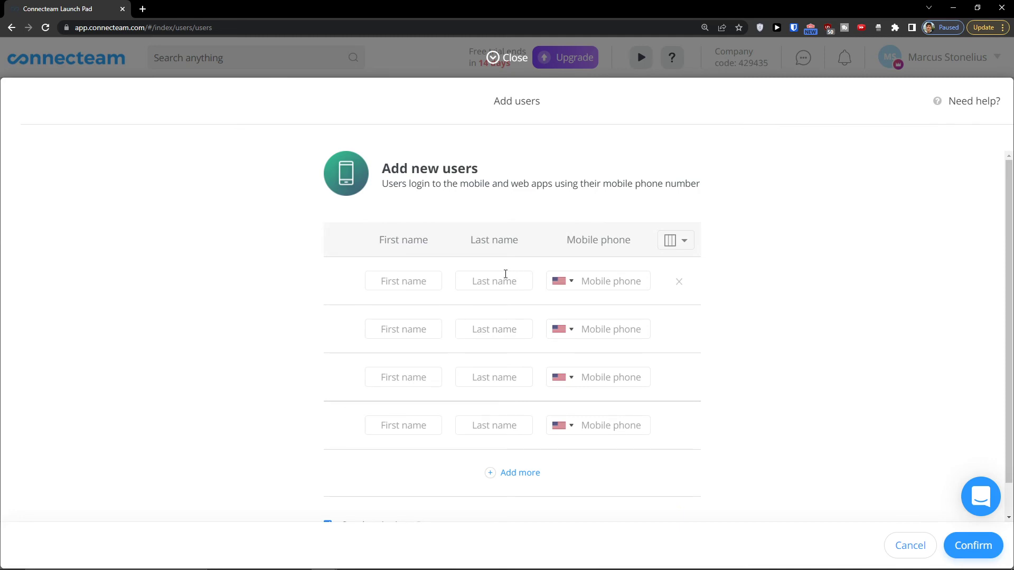
pyautogui.scroll(-1, 430, 271)
pyautogui.scroll(1, 432, 271)
pyautogui.press('Tab')
pyautogui.scroll(-1, 424, 328)
pyautogui.scroll(1, 422, 327)
pyautogui.click(905, 551)
# Step: Activate Rewards so the team shows a token balance of 15
pyautogui.click(57, 239)
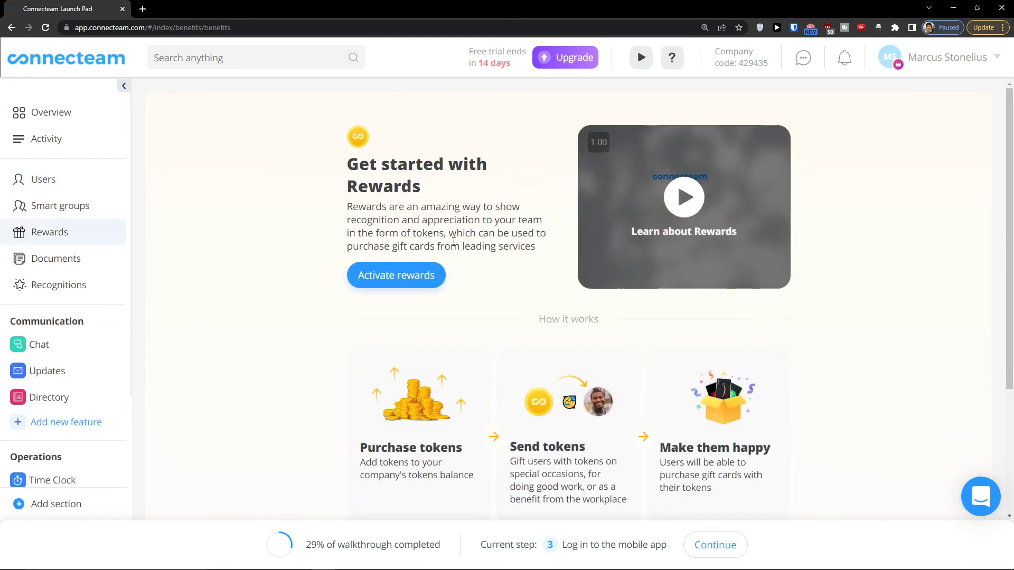
pyautogui.click(419, 271)
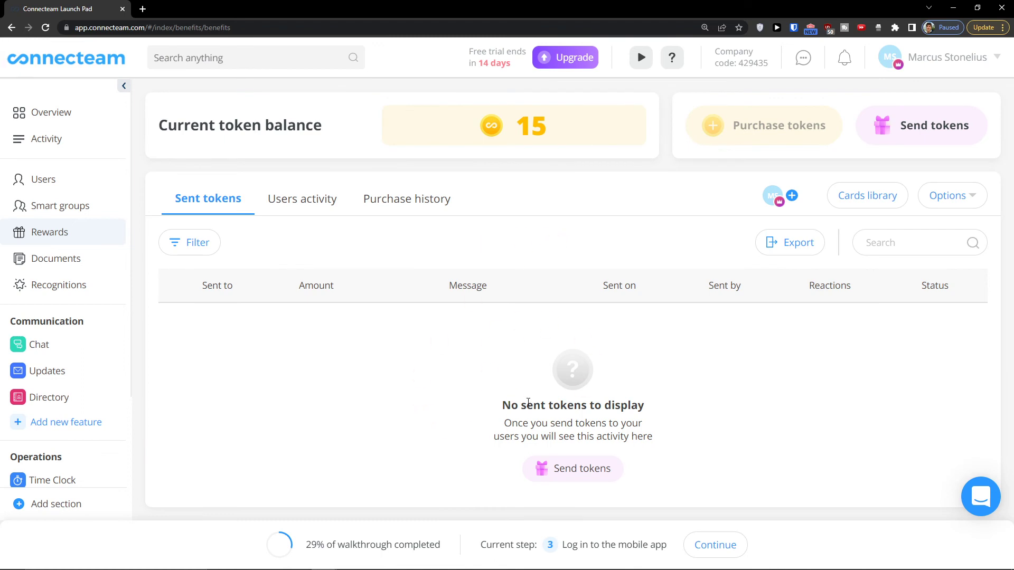
pyautogui.moveTo(526, 405); pyautogui.dragTo(503, 422)
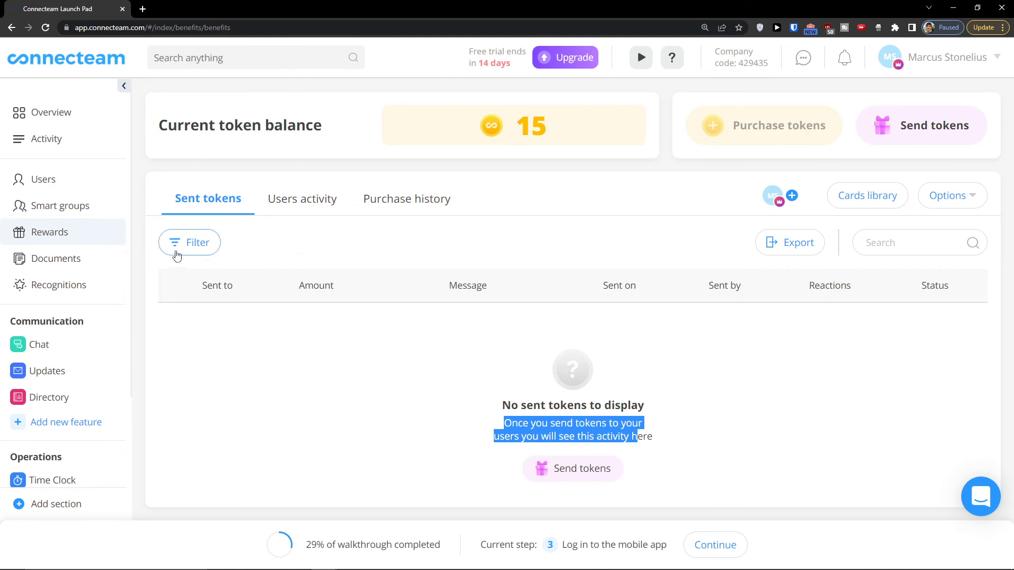
# Step: Start using Documents and review the Onboarding pack with Federal Form W-4 and Driving License
pyautogui.click(77, 264)
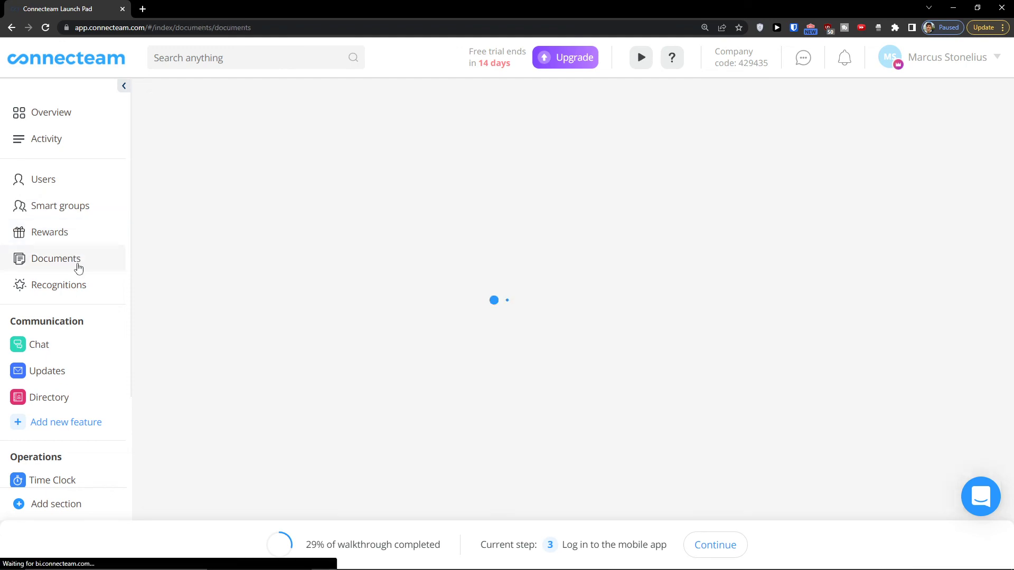
pyautogui.click(547, 375)
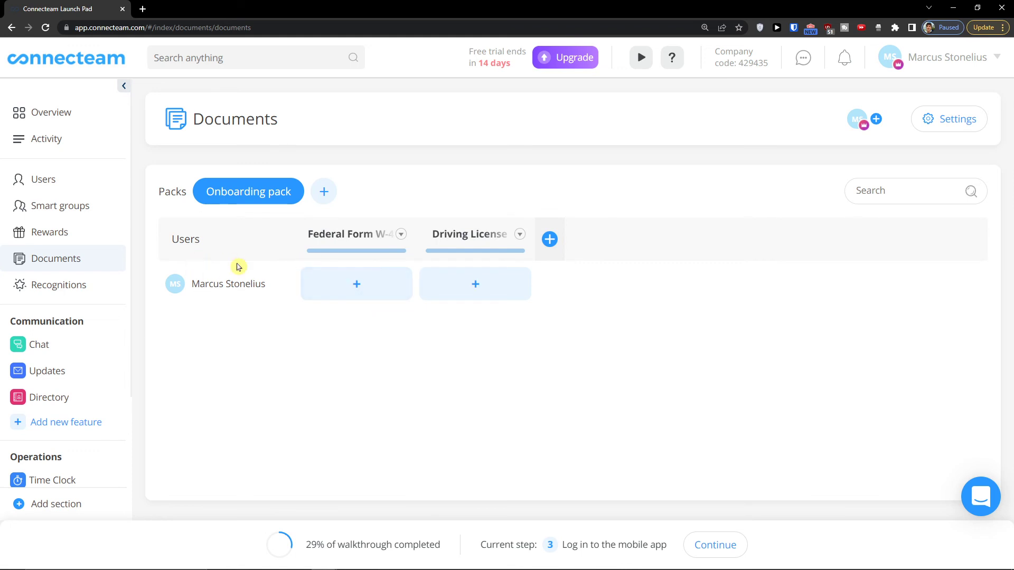
pyautogui.click(320, 191)
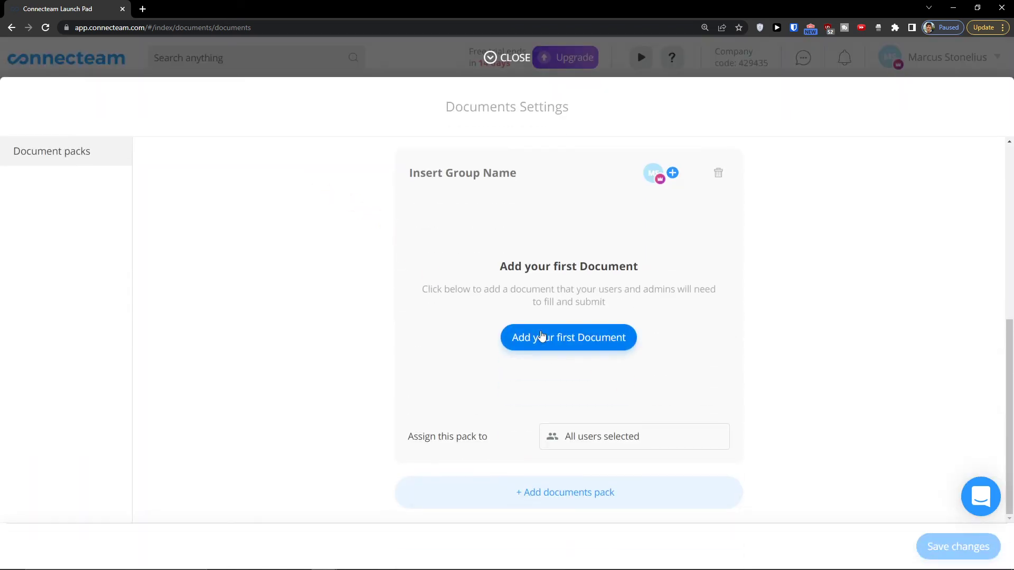
pyautogui.press('Escape')
pyautogui.scroll(-3, 90, 297)
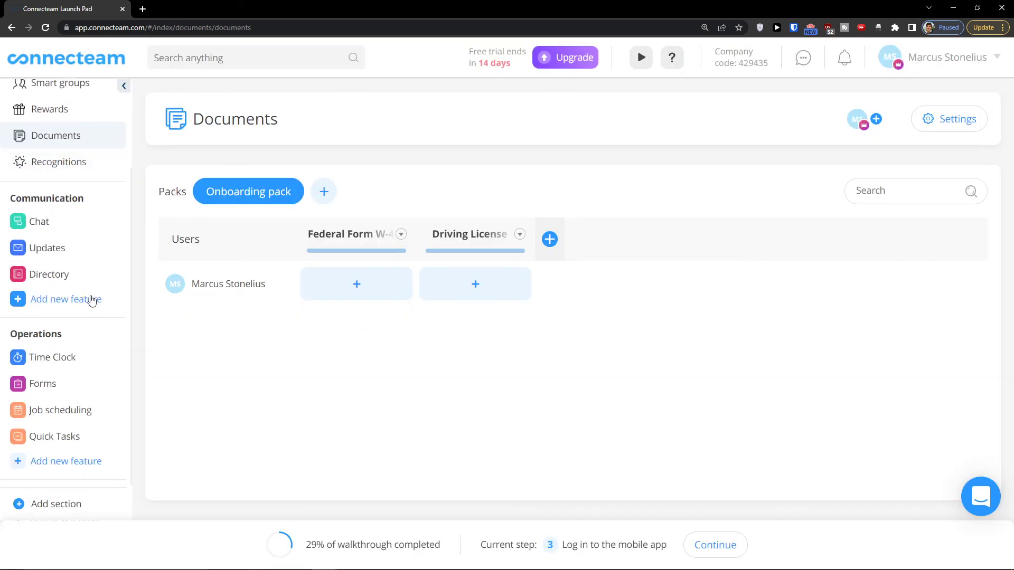
pyautogui.scroll(3, 90, 301)
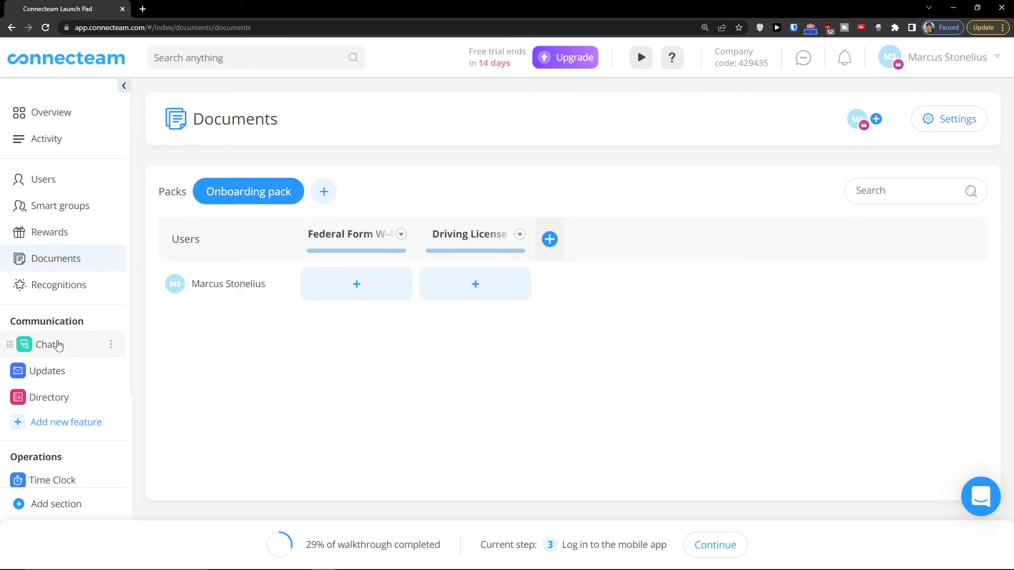
pyautogui.click(58, 345)
# Step: Activate Chat, dismiss the browser notification prompt, and get past the All users chat tip
pyautogui.scroll(-3, 251, 302)
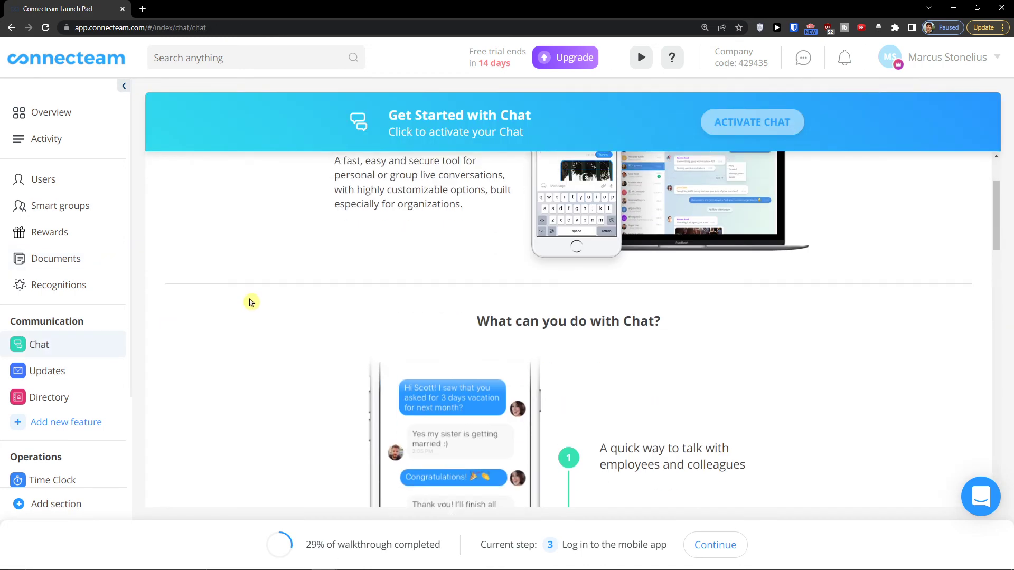
pyautogui.scroll(2, 254, 296)
pyautogui.click(737, 130)
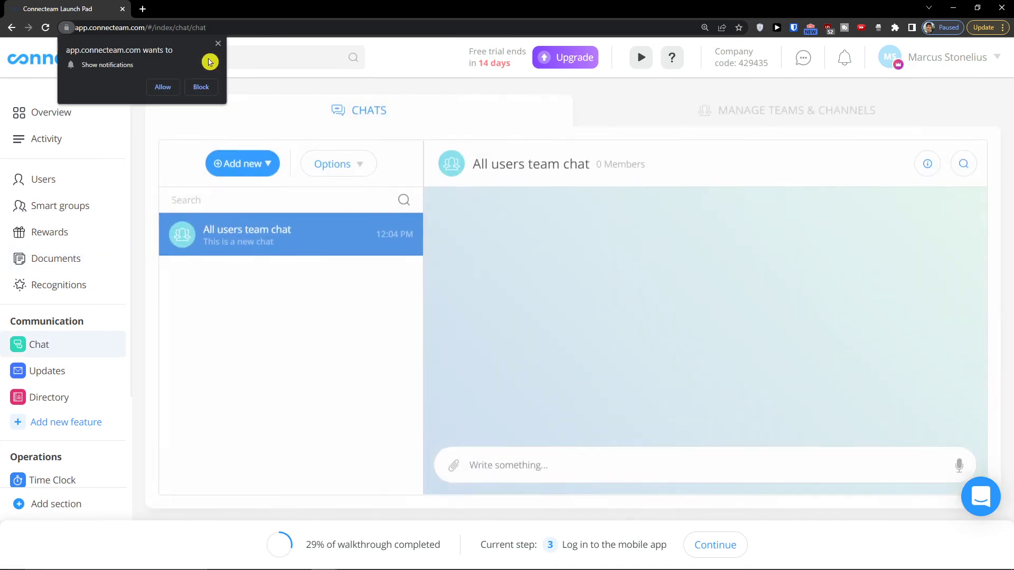
pyautogui.click(217, 43)
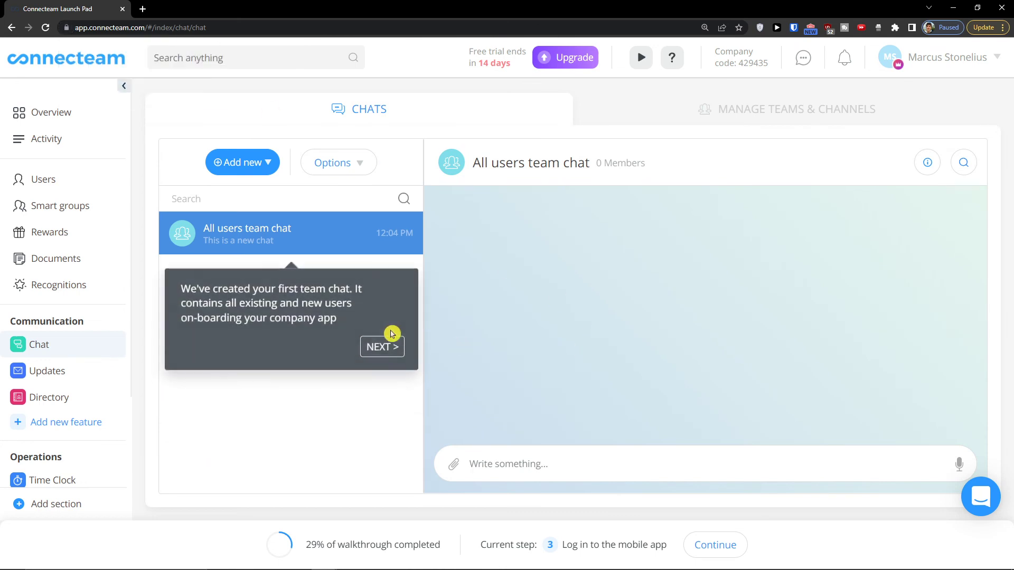
pyautogui.click(382, 347)
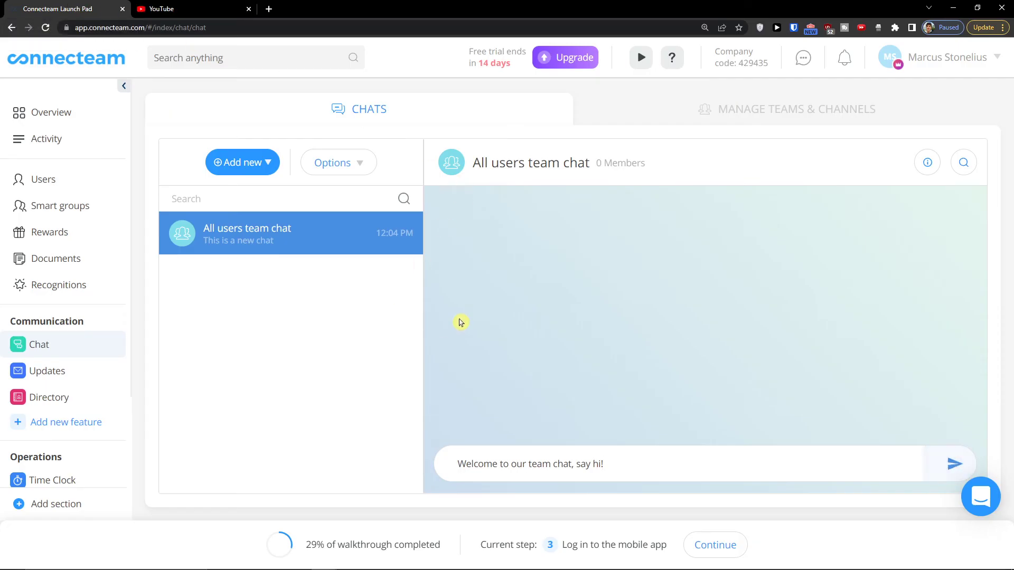
pyautogui.press('Return')
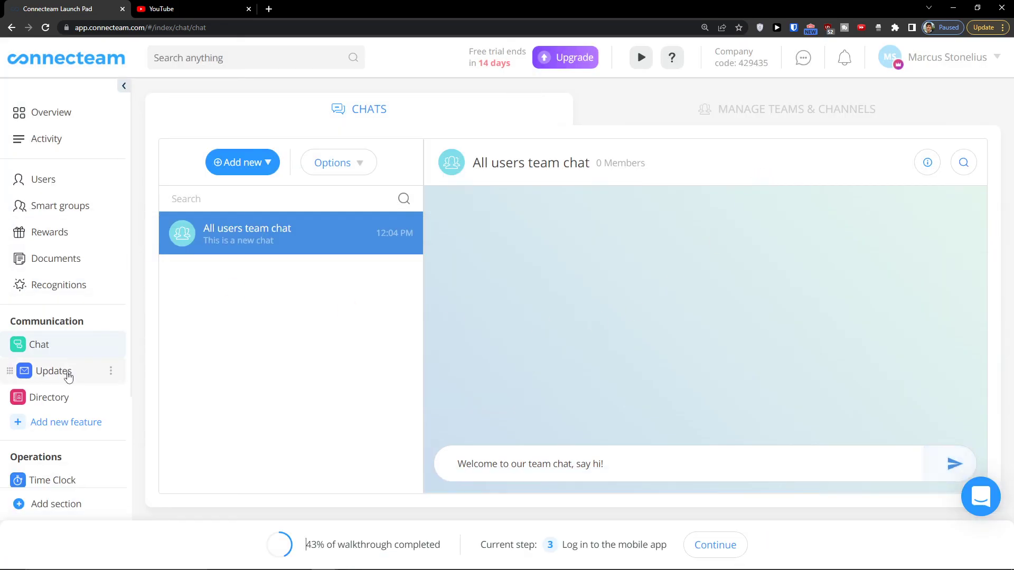
pyautogui.click(67, 373)
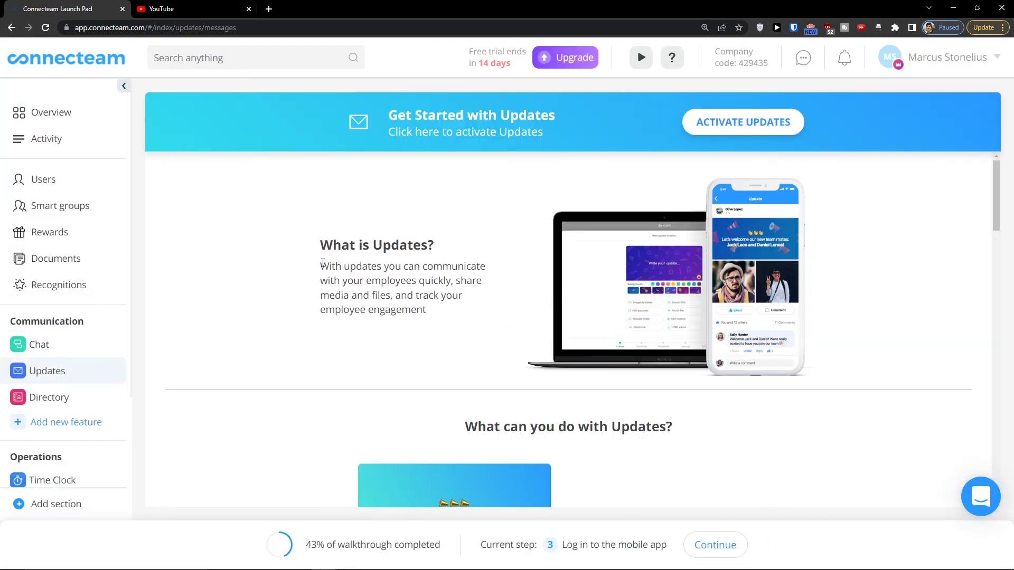
# Step: Select the 'What is Updates?' description on the Updates get-started page
pyautogui.moveTo(318, 265); pyautogui.dragTo(444, 328)
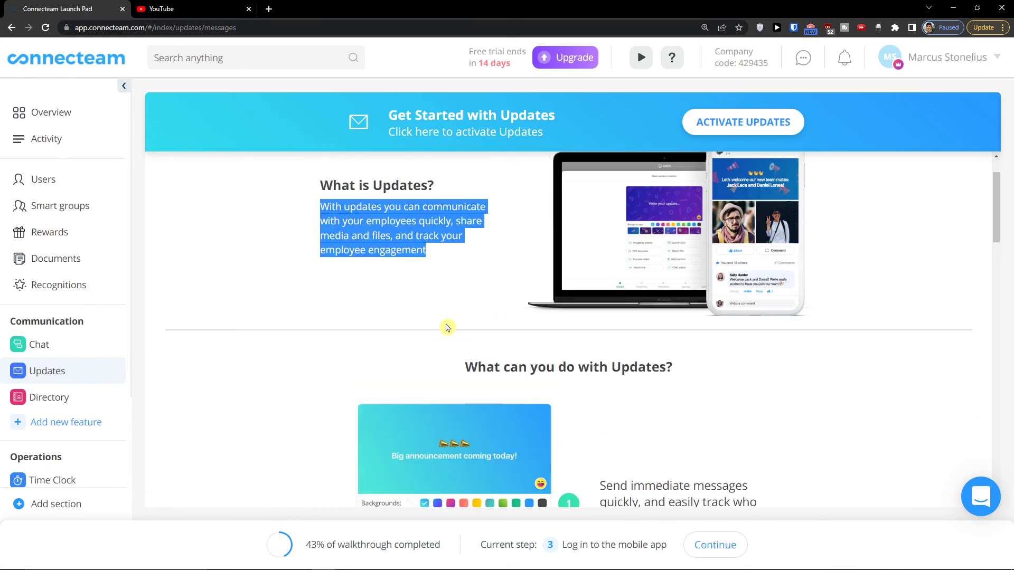
# Step: Open Directory, glance at the Add new feature list without adding anything, then activate Directory
pyautogui.click(43, 402)
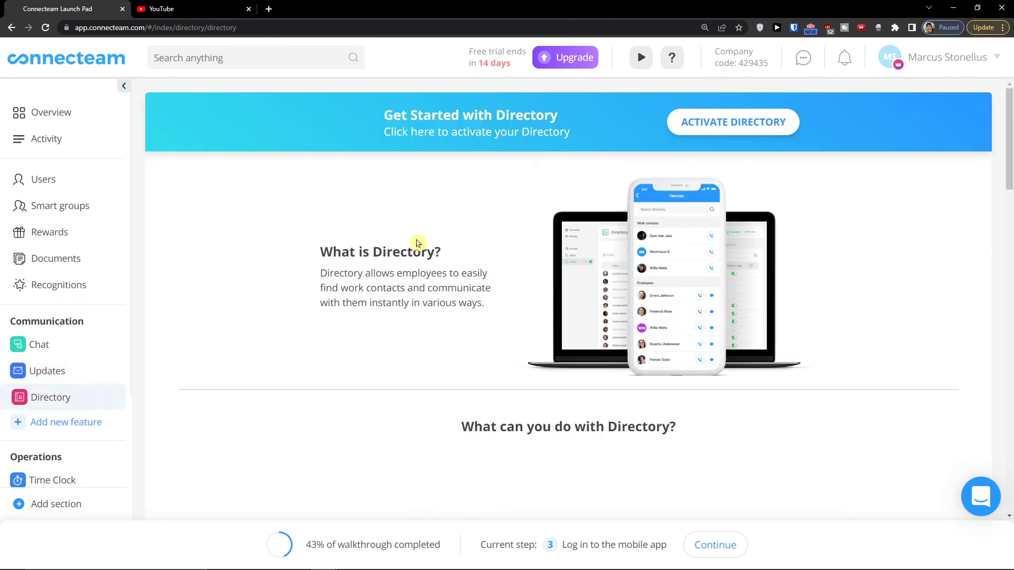
pyautogui.moveTo(343, 273); pyautogui.dragTo(496, 316)
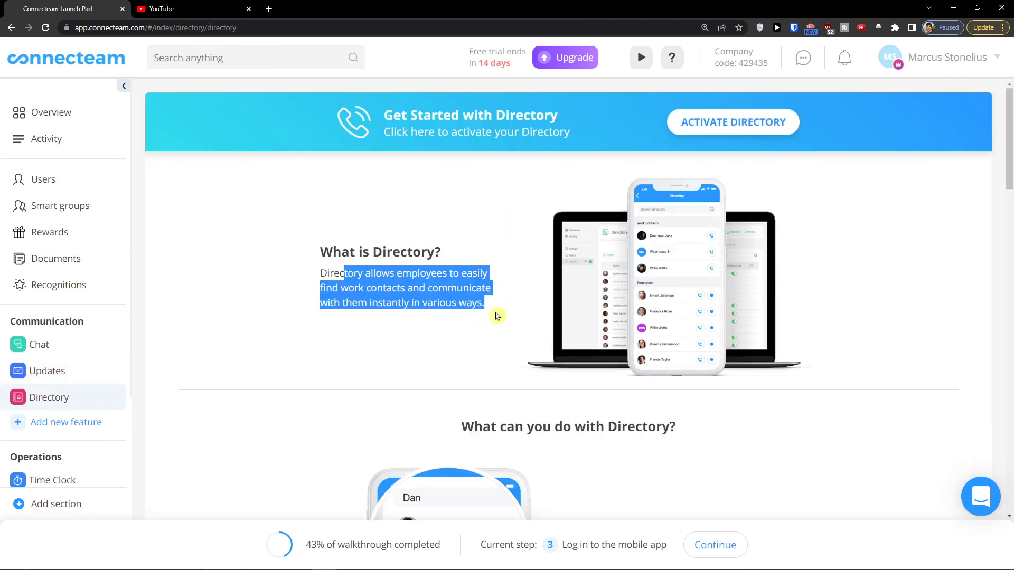
pyautogui.click(31, 421)
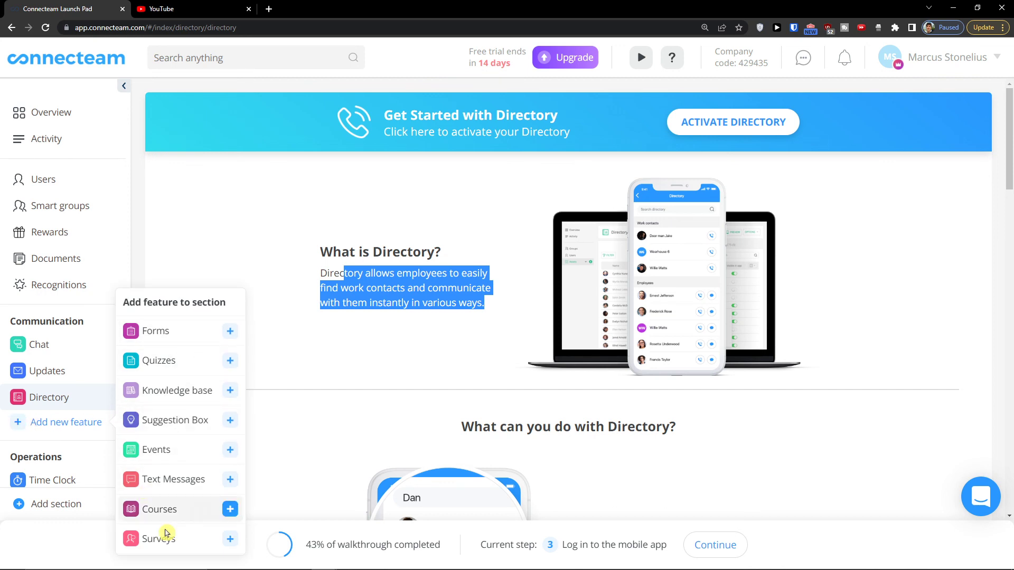
pyautogui.click(341, 274)
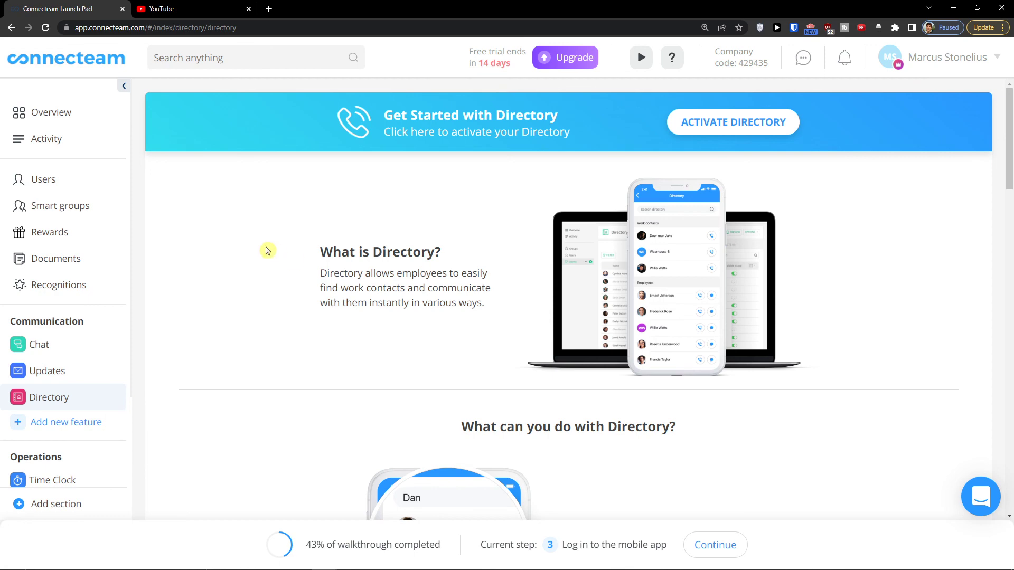
pyautogui.click(726, 121)
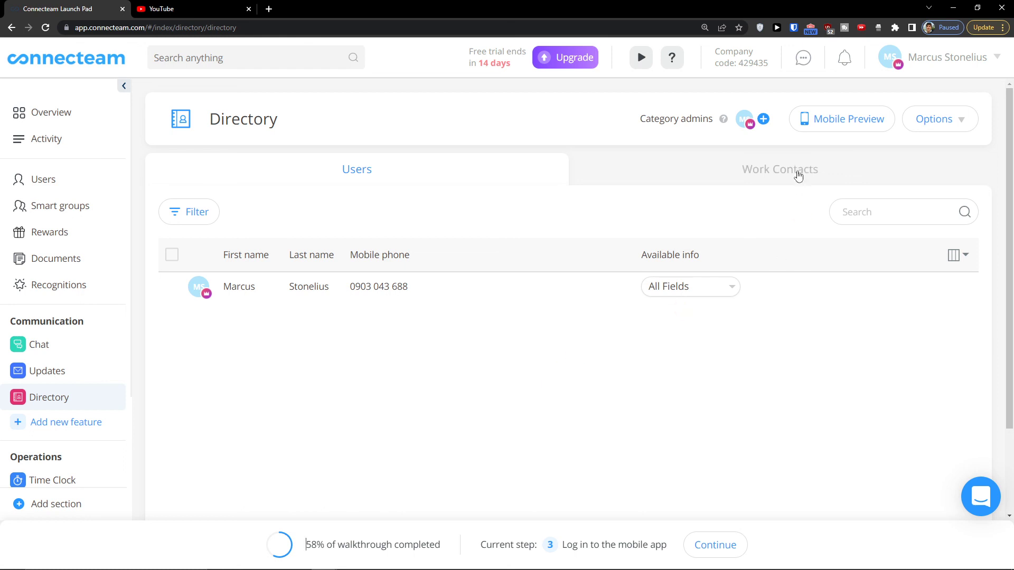
# Step: Preview the Directory on mobile, close it, and go to the Time Clock lobby
pyautogui.click(817, 120)
pyautogui.click(438, 321)
pyautogui.click(63, 345)
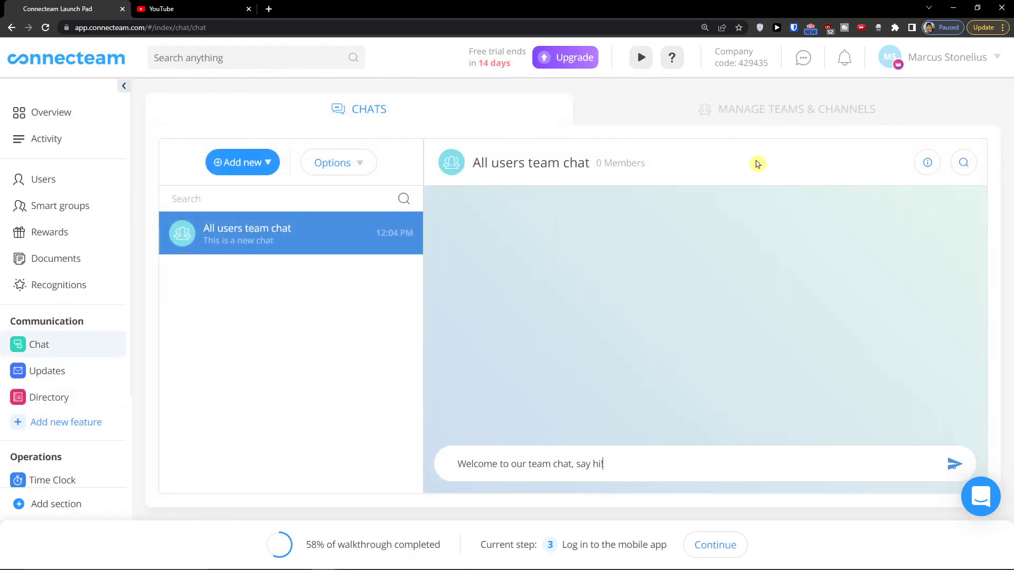
pyautogui.scroll(-3, 63, 380)
pyautogui.click(64, 366)
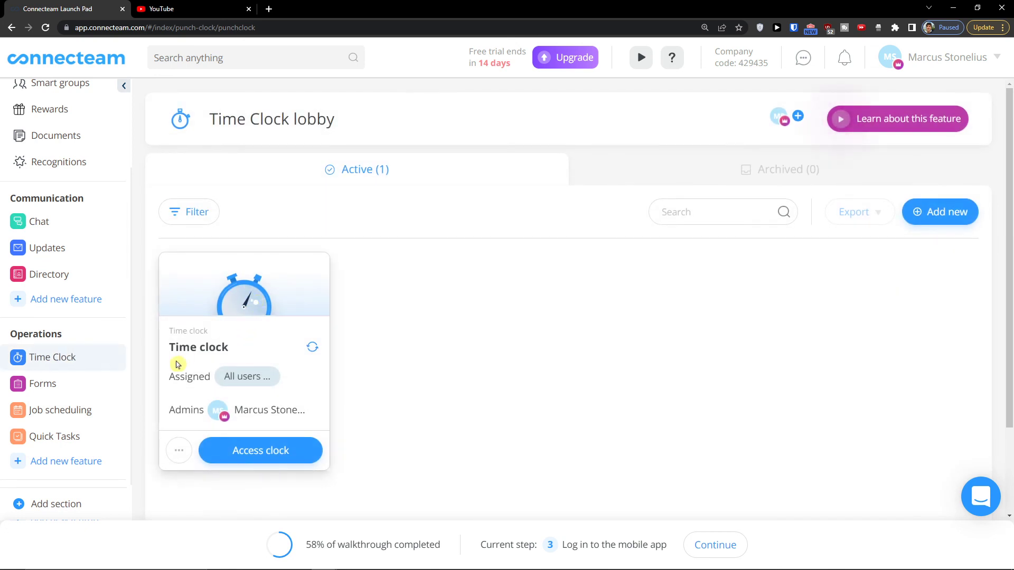
# Step: In the Time clock Today view, inspect the 03:00 shift on the map and the employee's 07/14–07/28 timesheet
pyautogui.click(242, 448)
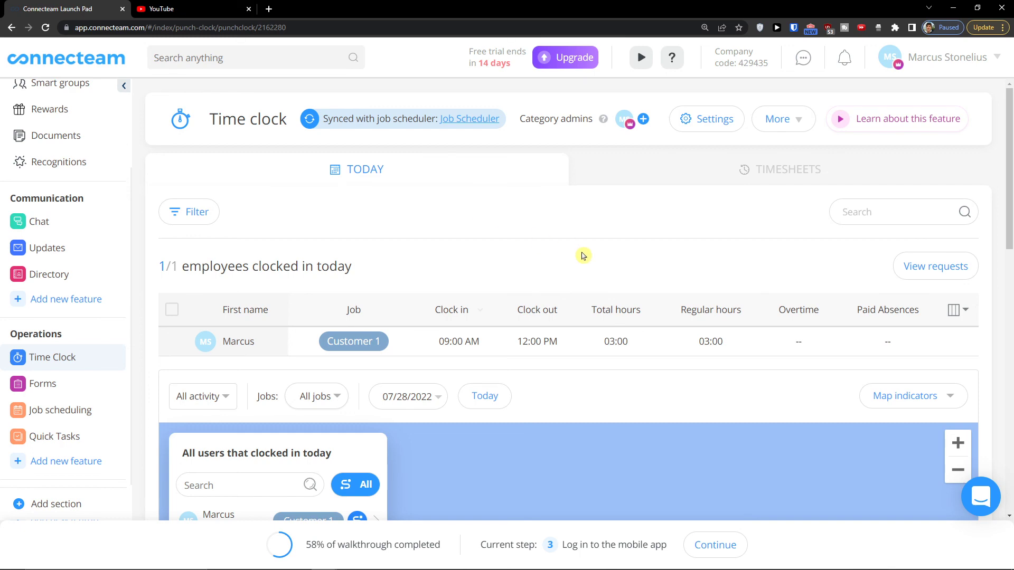
pyautogui.scroll(-5, 584, 255)
pyautogui.scroll(-2, 523, 274)
pyautogui.scroll(5, 519, 280)
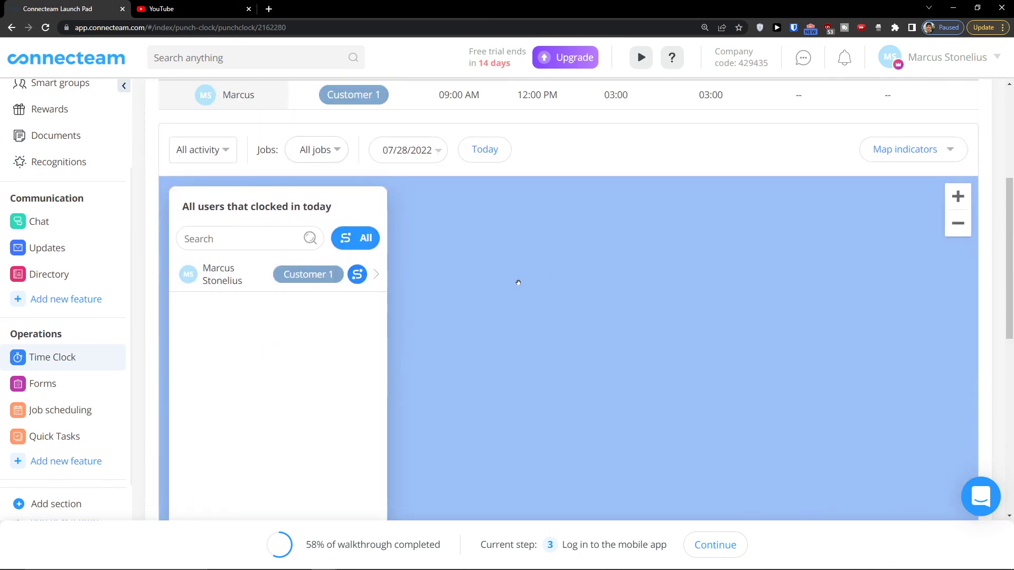
pyautogui.scroll(-8, 518, 290)
pyautogui.scroll(5, 519, 290)
pyautogui.click(951, 234)
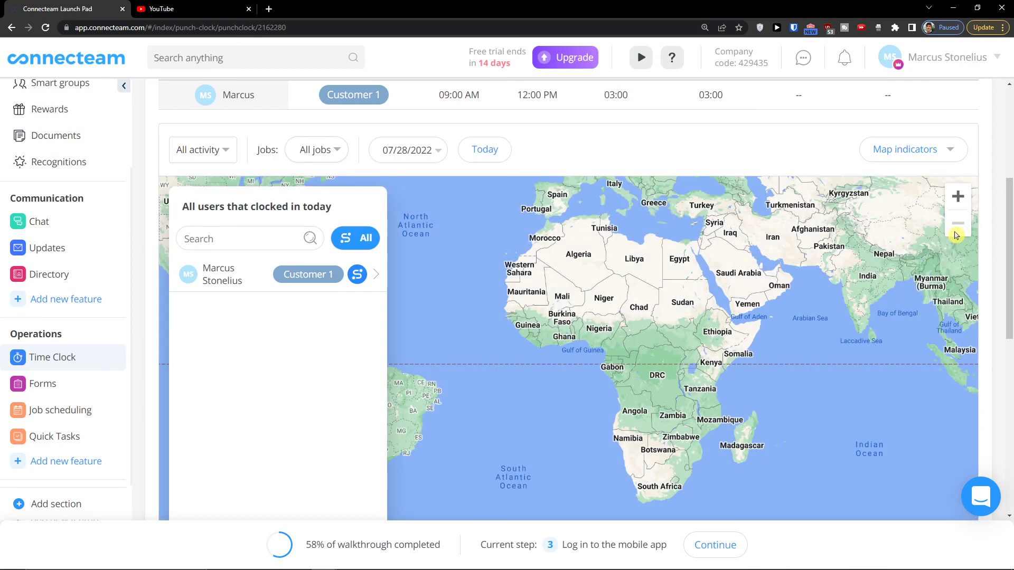
pyautogui.moveTo(942, 240); pyautogui.dragTo(870, 432)
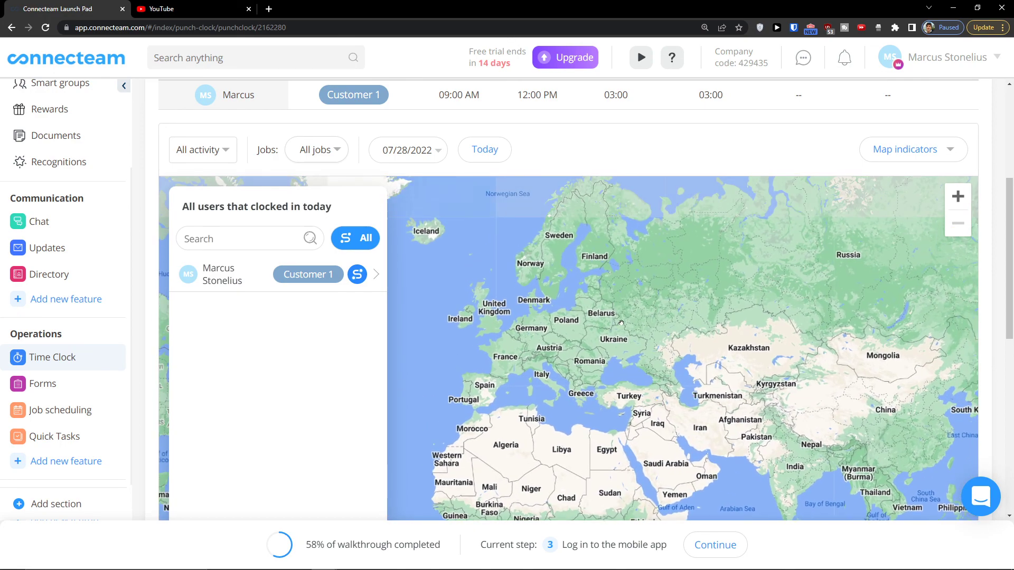
pyautogui.scroll(3, 438, 163)
pyautogui.scroll(3, 475, 253)
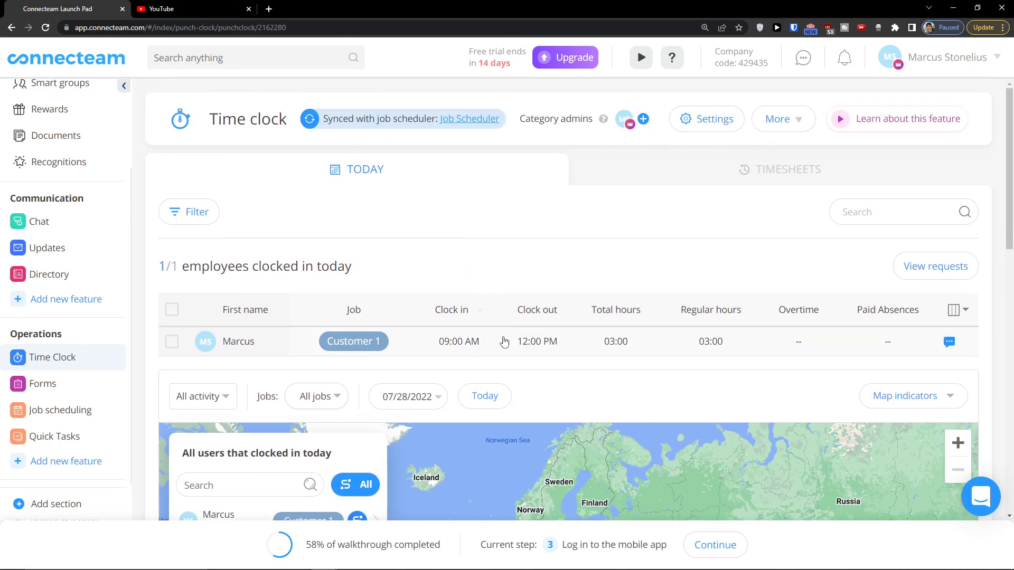
pyautogui.click(500, 342)
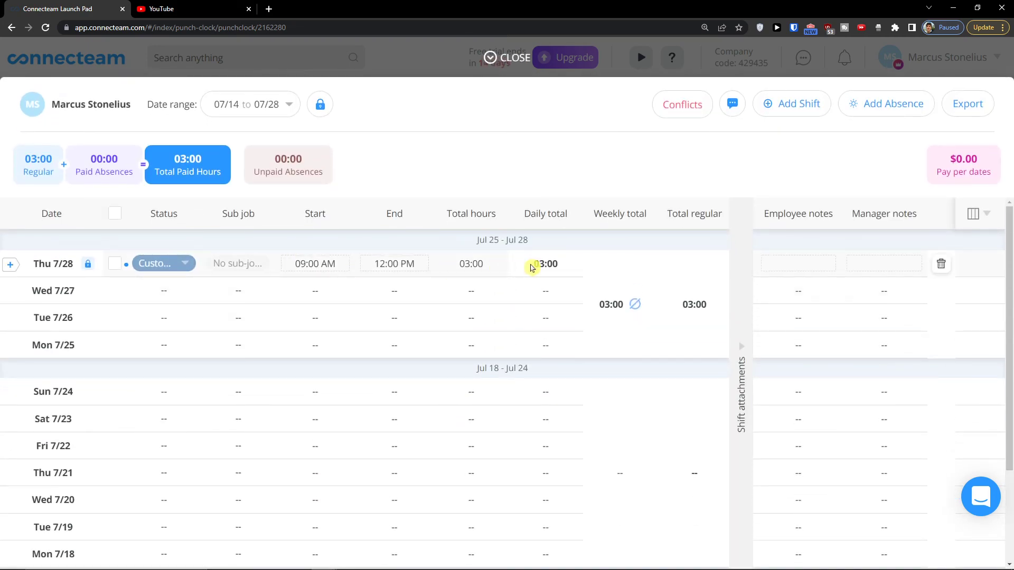
pyautogui.click(396, 50)
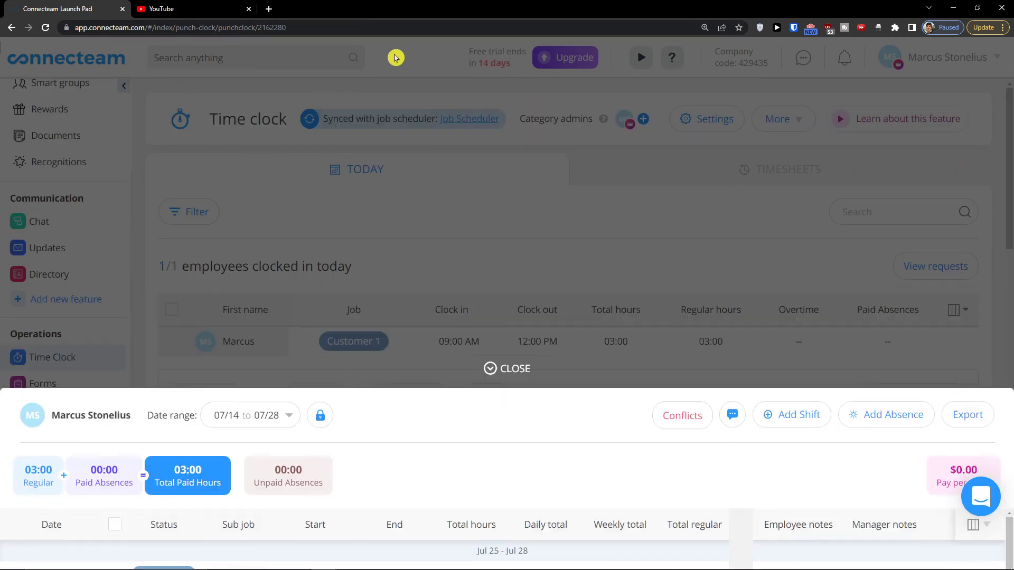